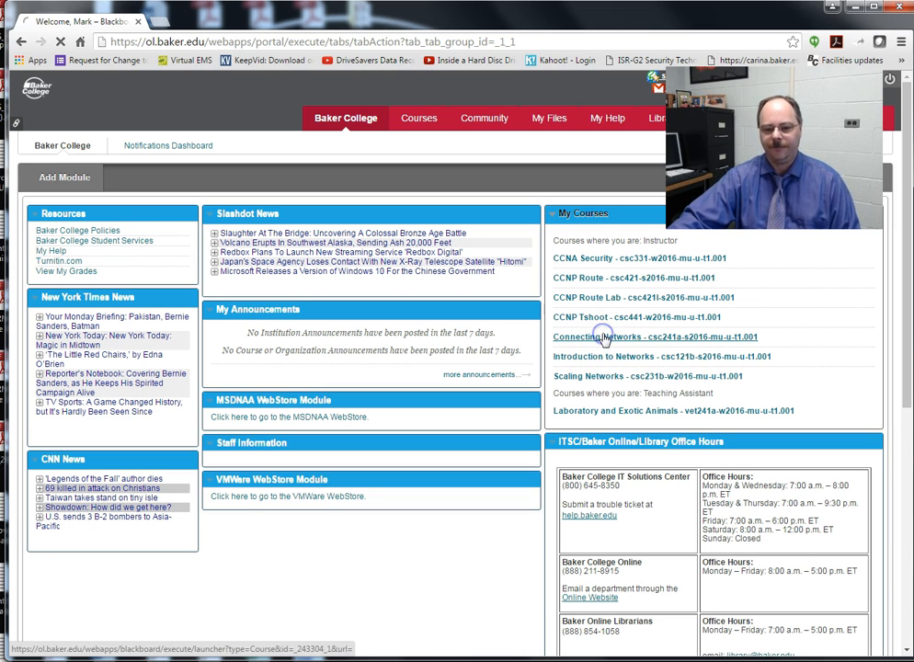
Step: Open the Connecting Networks course and edit its 'Welcome Students!' announcement
click(604, 338)
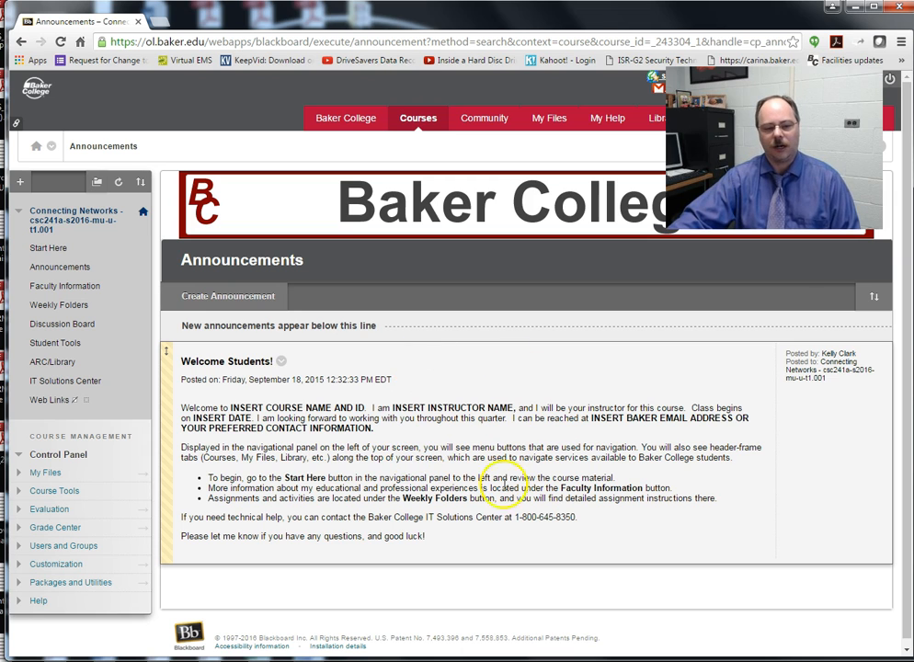
click(284, 361)
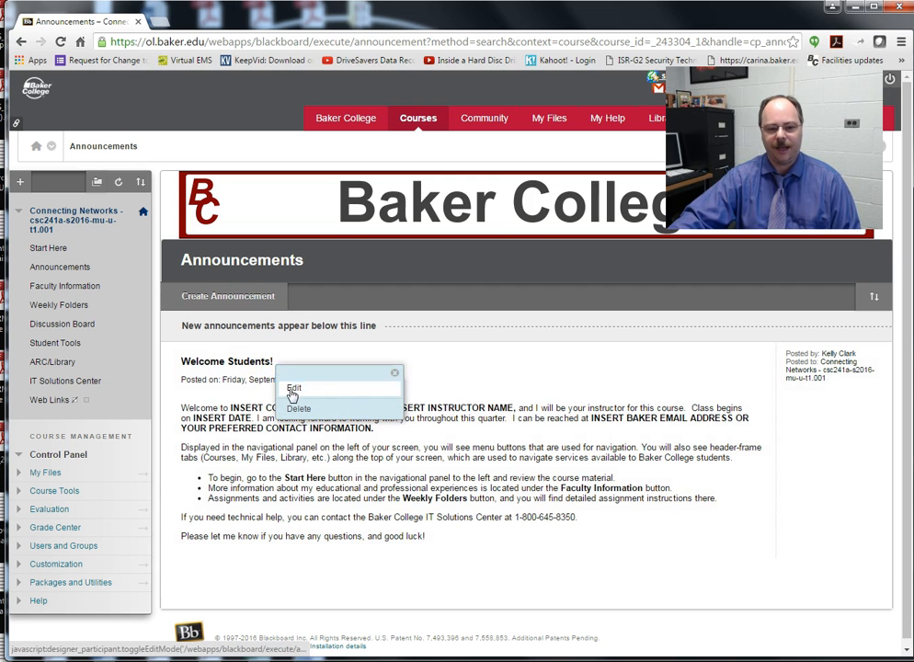
click(293, 390)
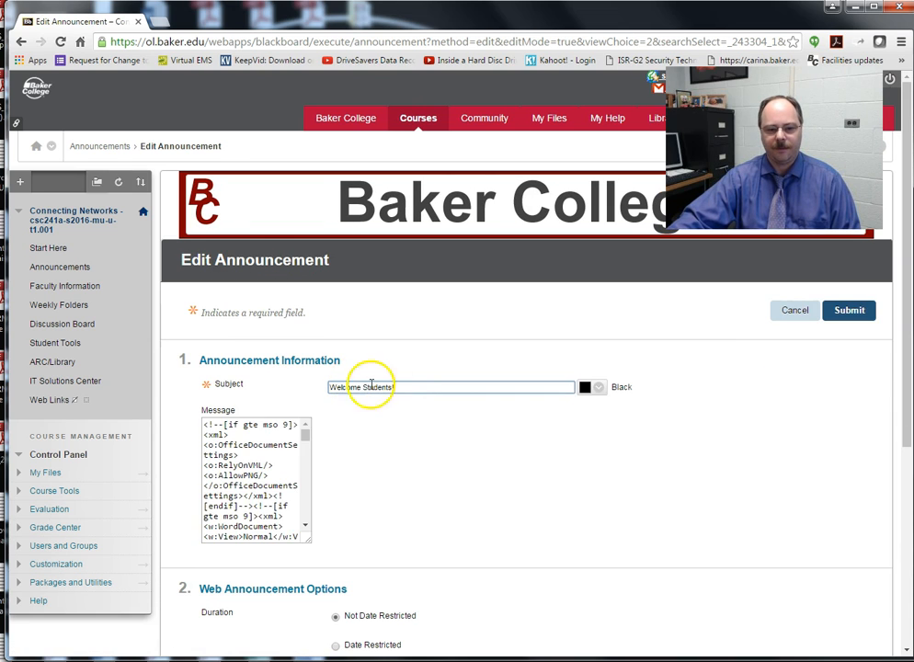
Step: Replace the course name placeholder with 'CSC 241 Connecting Networks'
scroll(450, 448, down, 1)
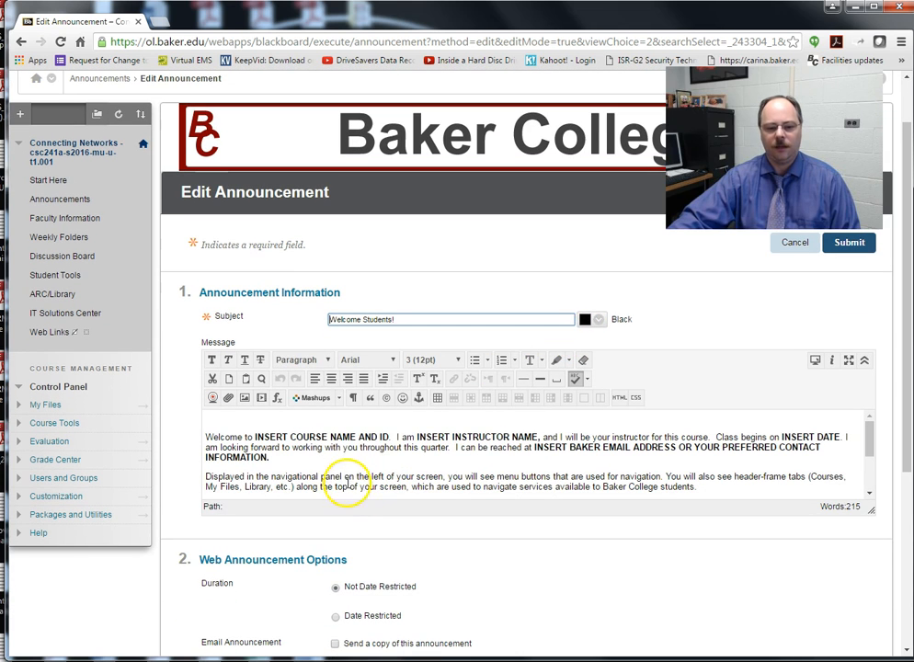
click(390, 439)
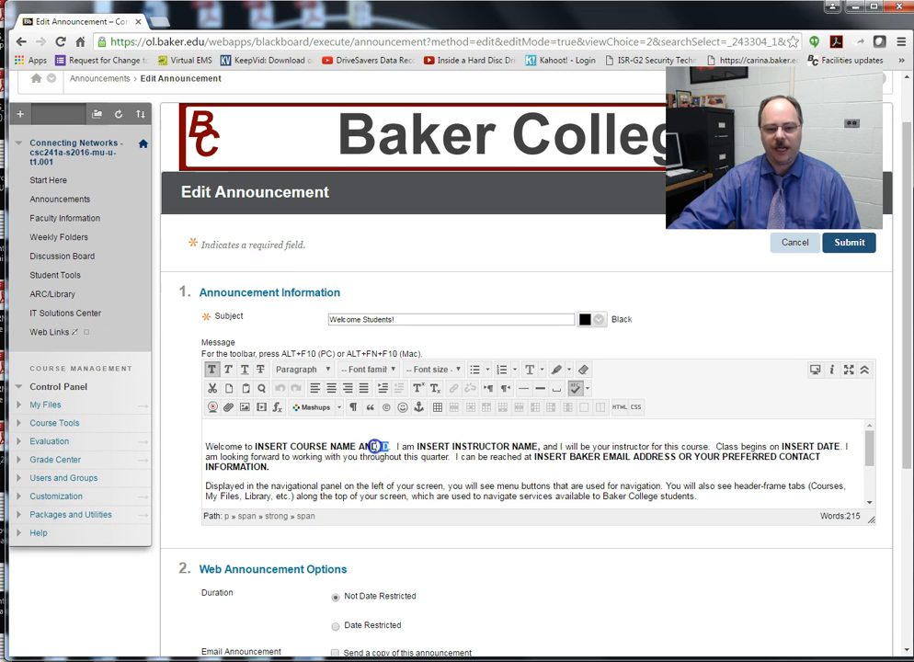
drag(388, 447, 270, 446)
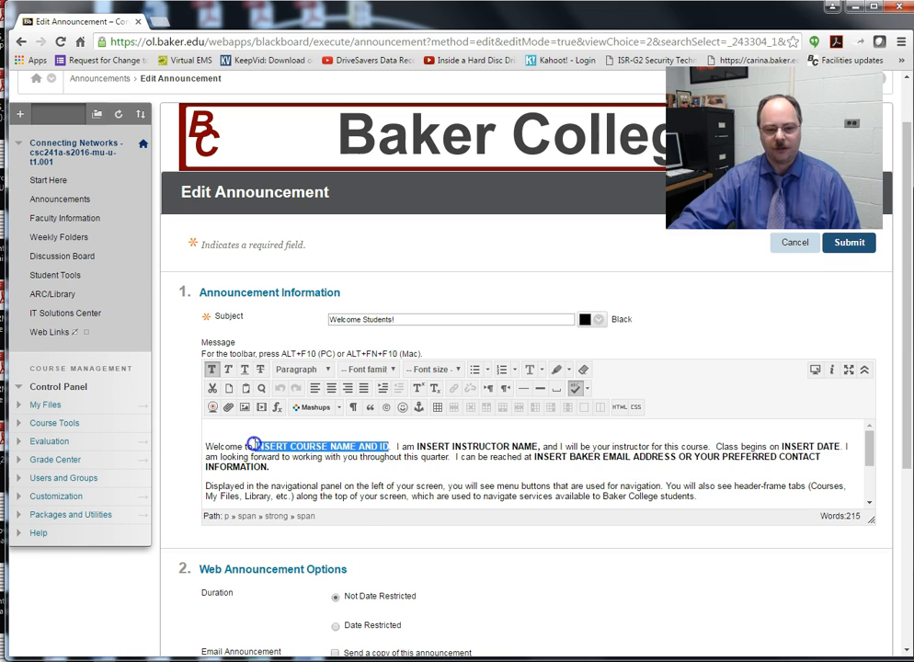
click(384, 446)
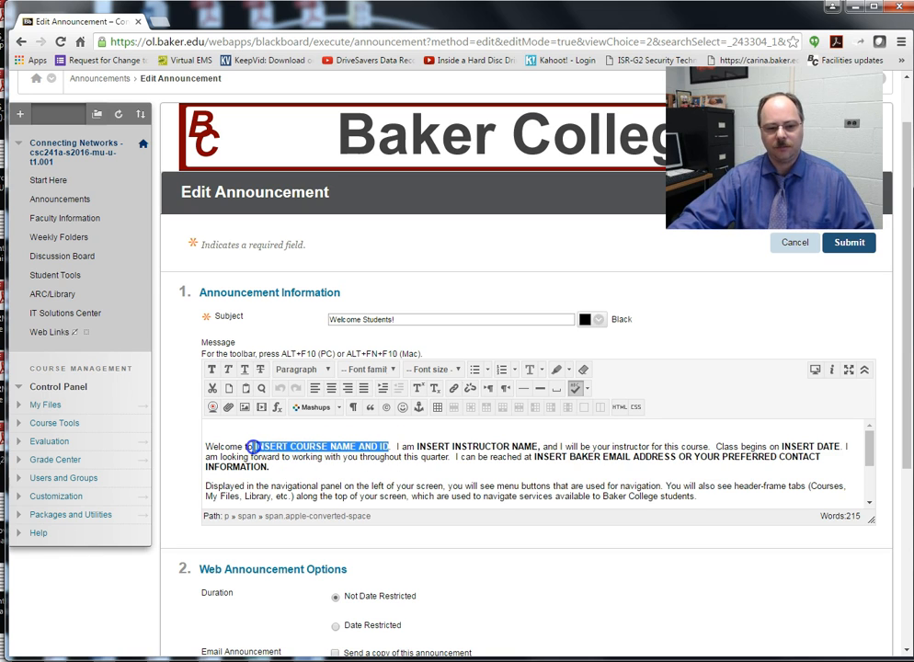
key(BackSpace)
text(CS C)
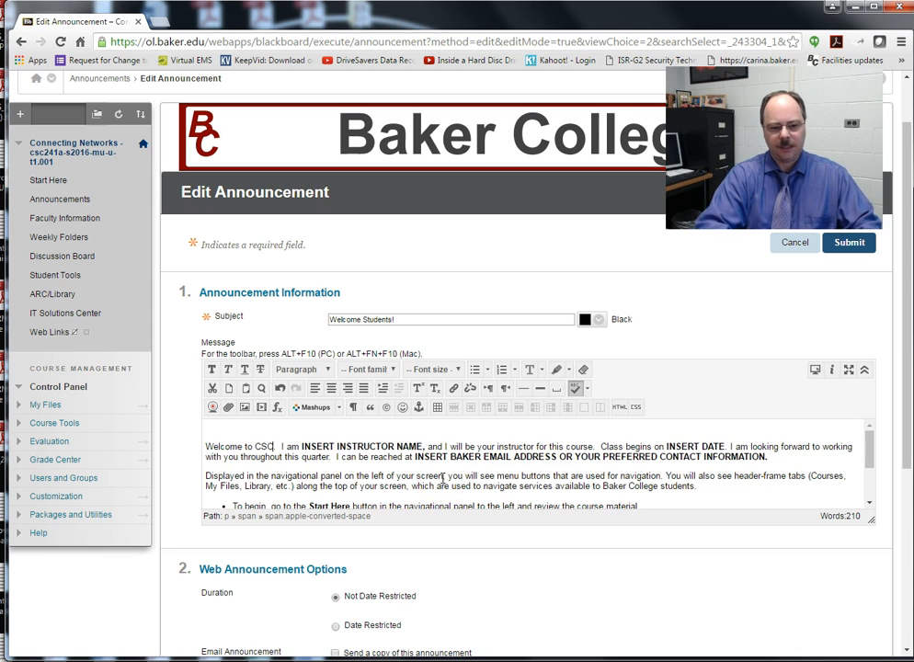
key(BackSpace)
key(BackSpace)
text(S)
key(BackSpace)
text(C 421)
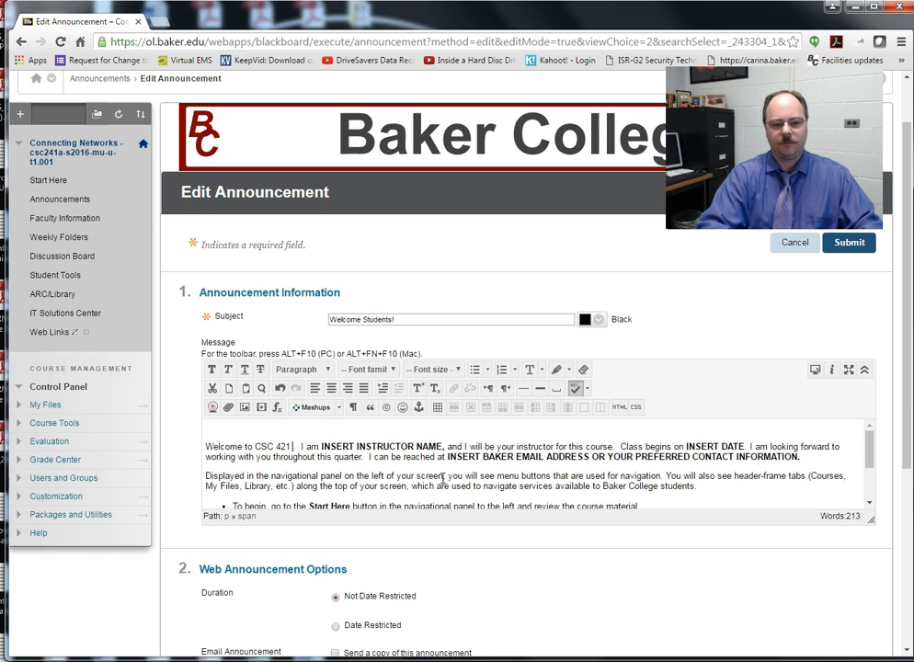
key(BackSpace)
key(BackSpace)
key(BackSpace)
key(BackSpace)
text(241 Co)
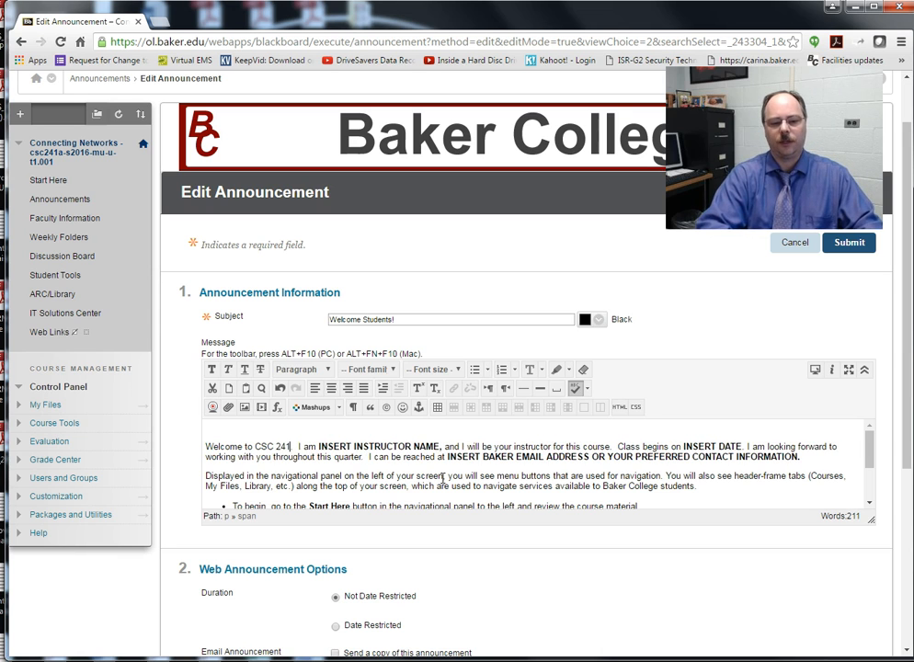
text(nnecting Networks)
Step: Replace the instructor name placeholder with the instructor's full name
click(528, 446)
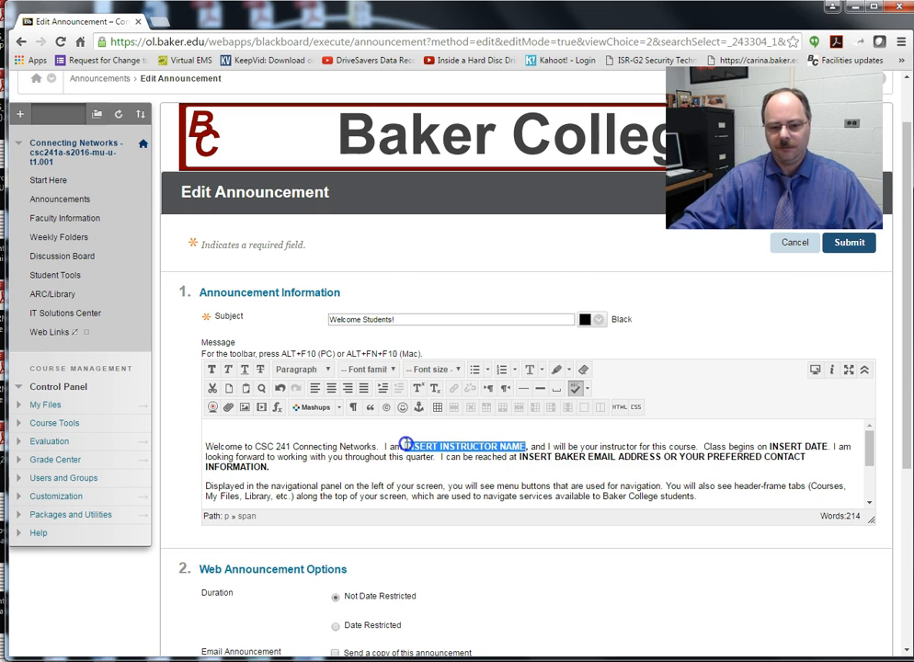
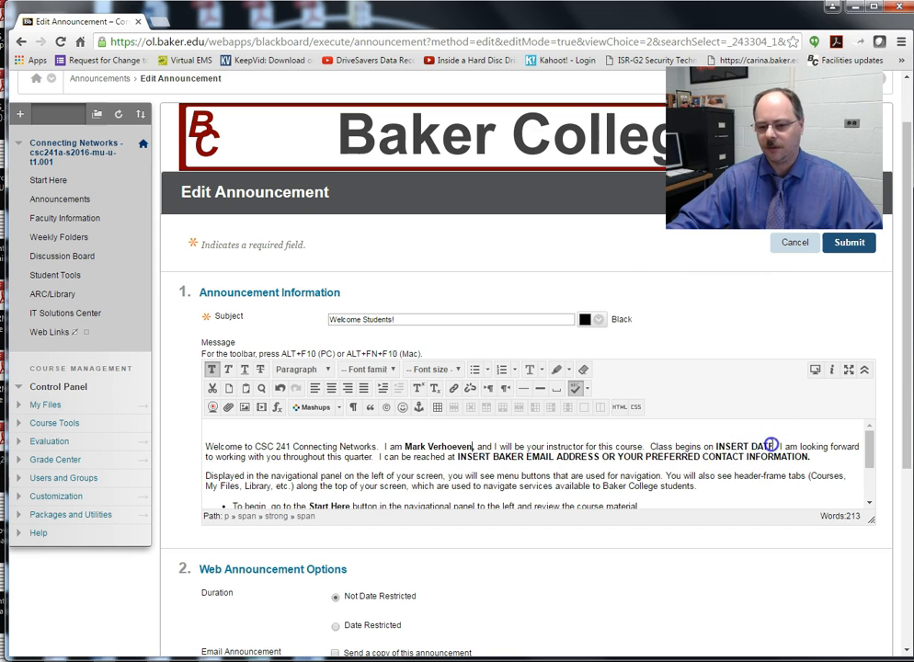
click(782, 447)
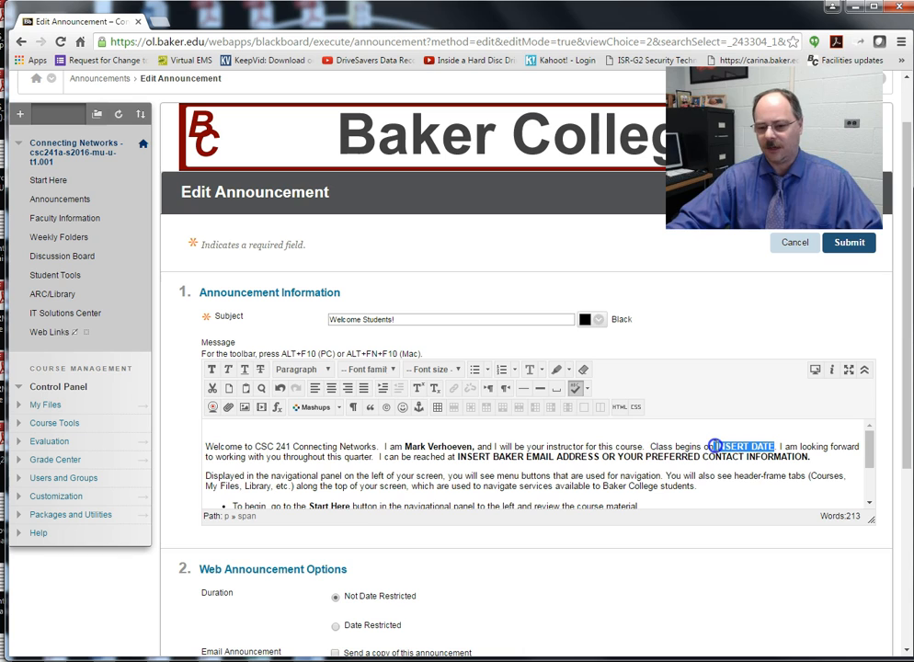
Step: Replace the INSERT DATE placeholder with 'April 5th, 2016'
click(906, 660)
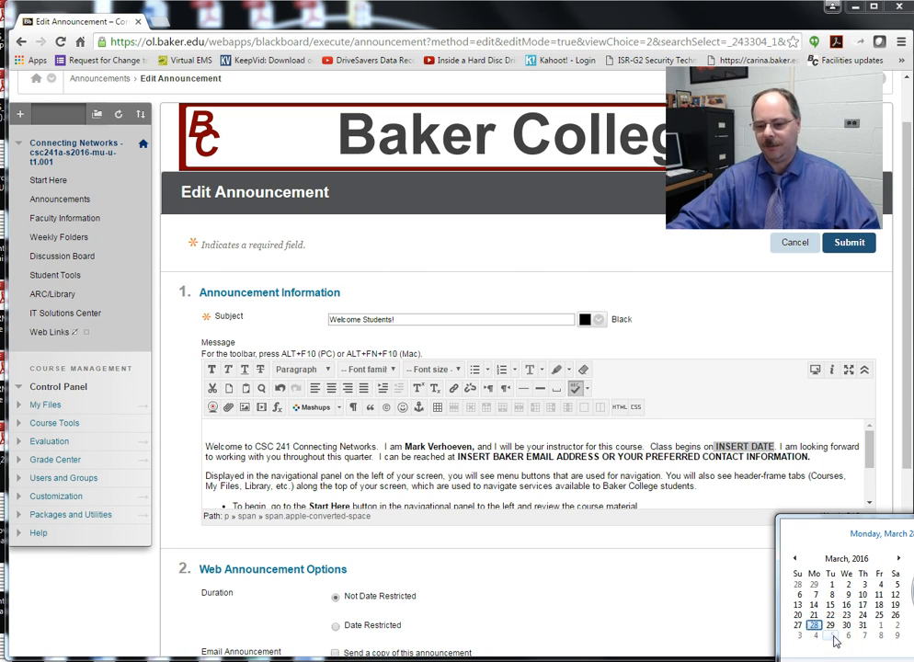
click(770, 457)
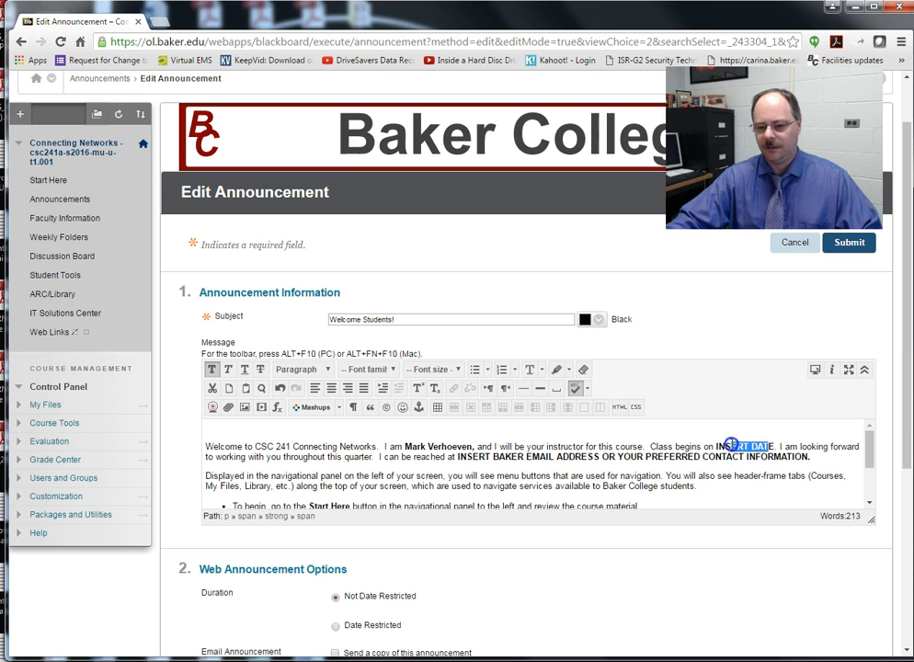
drag(778, 446, 752, 446)
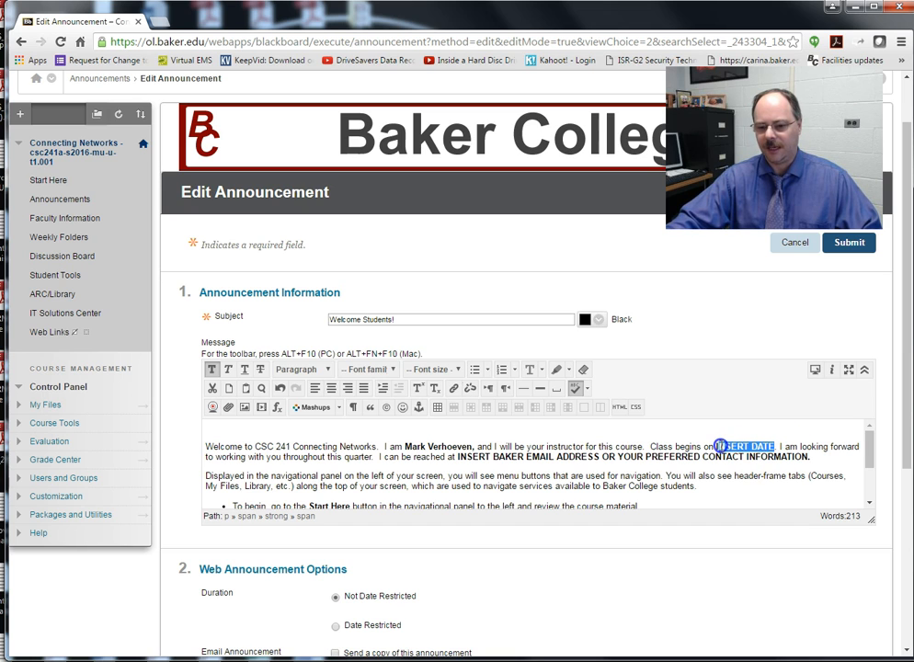
text(APril)
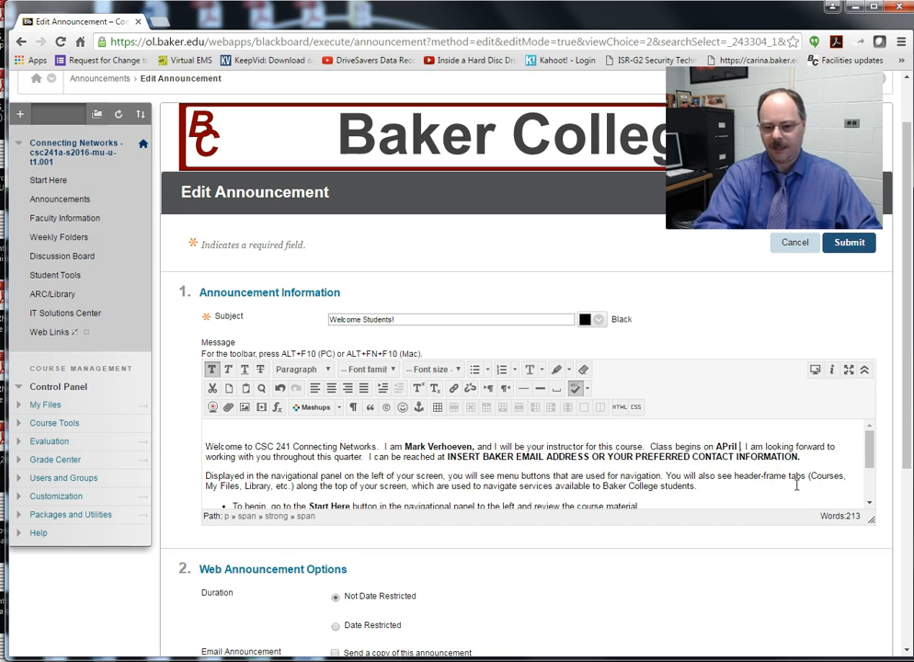
key(BackSpace)
key(BackSpace)
key(BackSpace)
key(BackSpace)
text(pril)
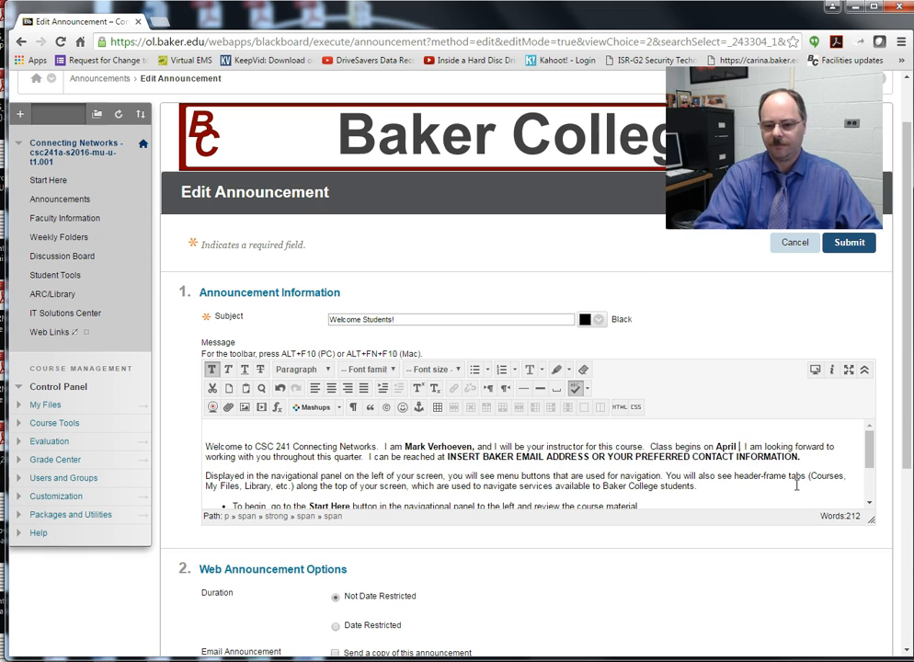
text( 5th, 2016.)
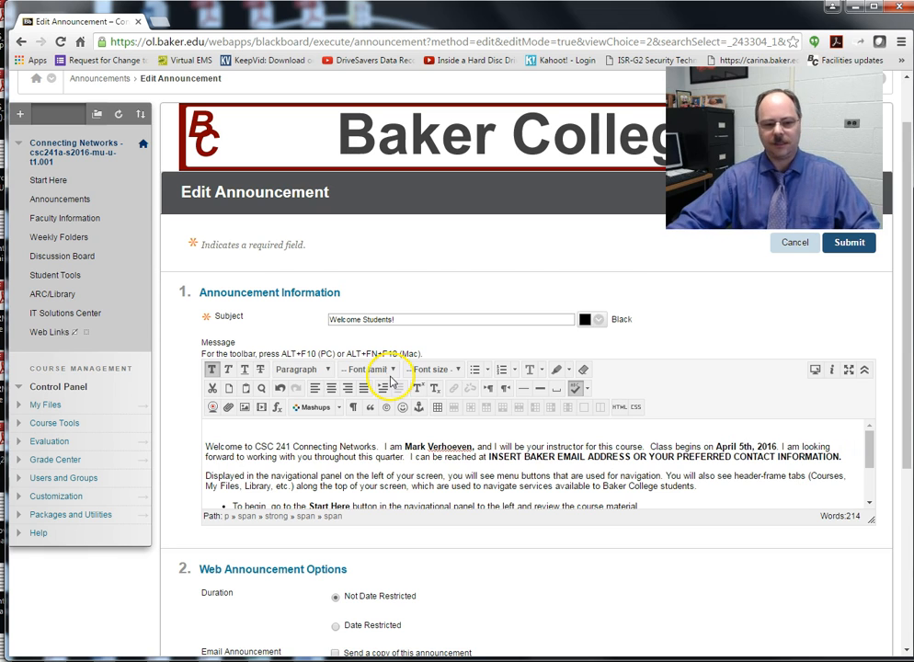
Step: Replace the e-mail contact placeholder with the instructor's e-mail address
drag(831, 456, 490, 457)
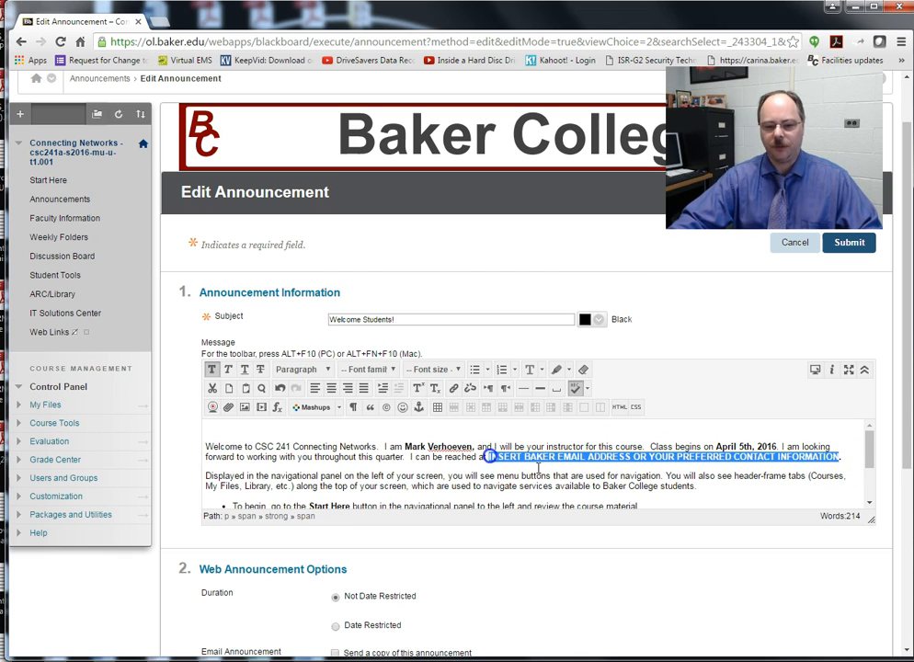
text(mark)
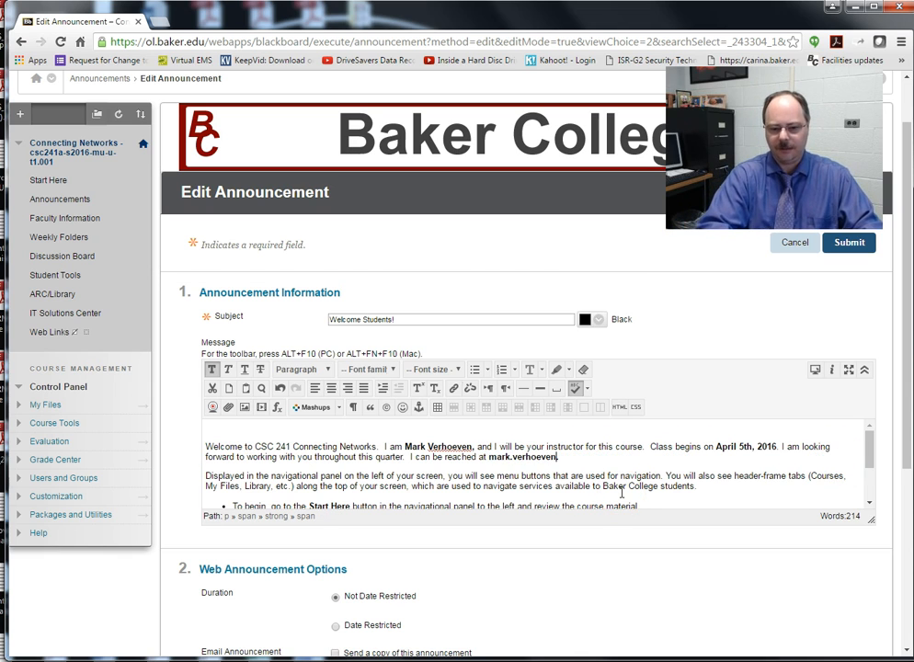
scroll(622, 493, down, 2)
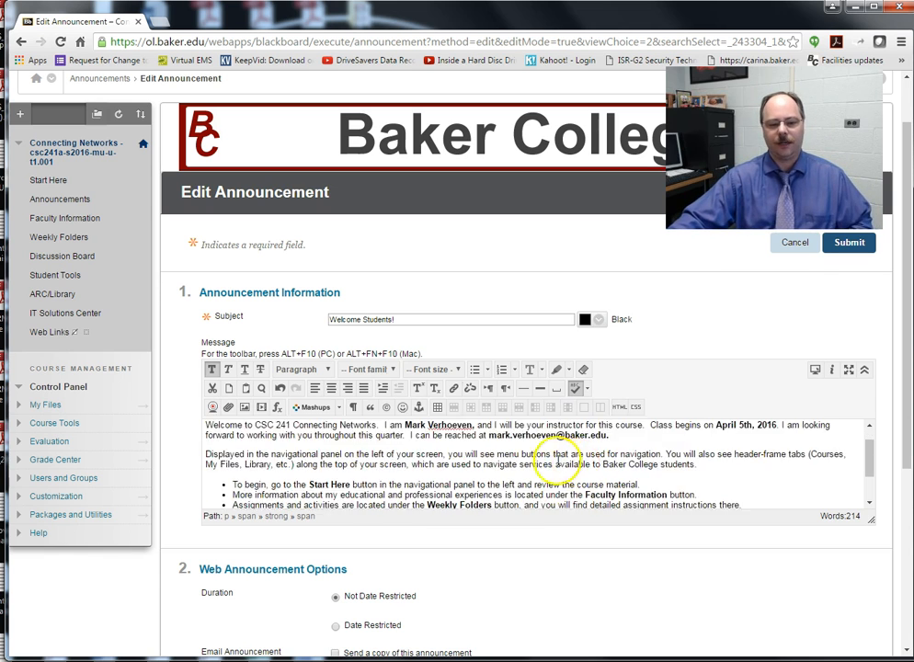
scroll(680, 526, down, 3)
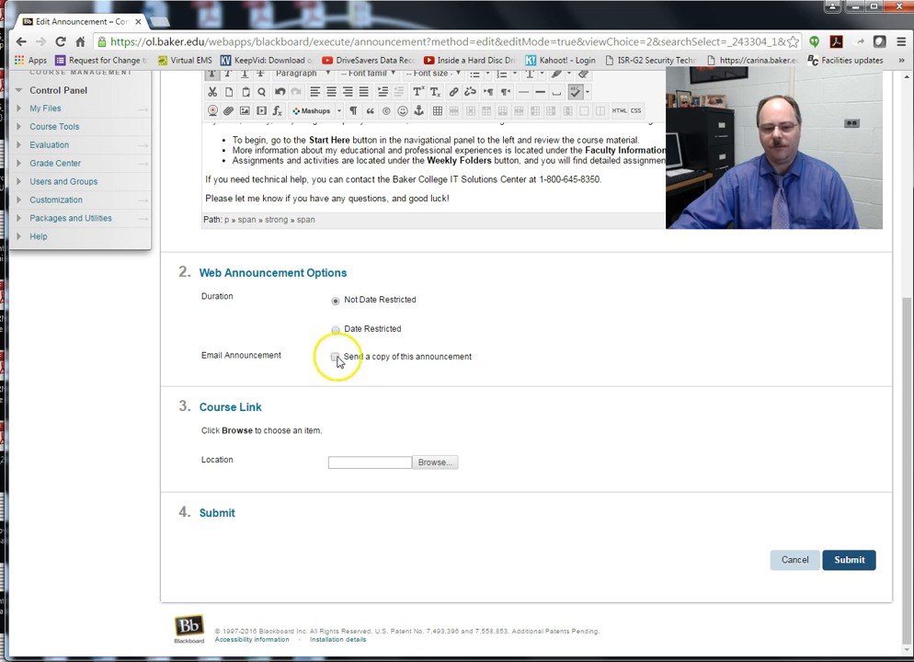
Step: Scroll through the edited welcome announcement before submitting it
scroll(469, 415, up, 5)
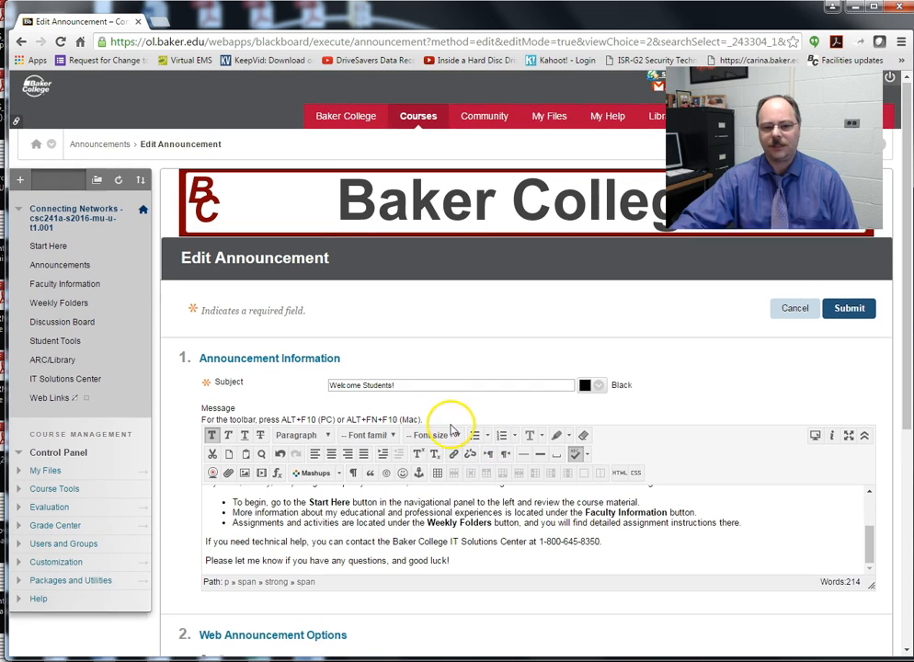
scroll(515, 529, down, 4)
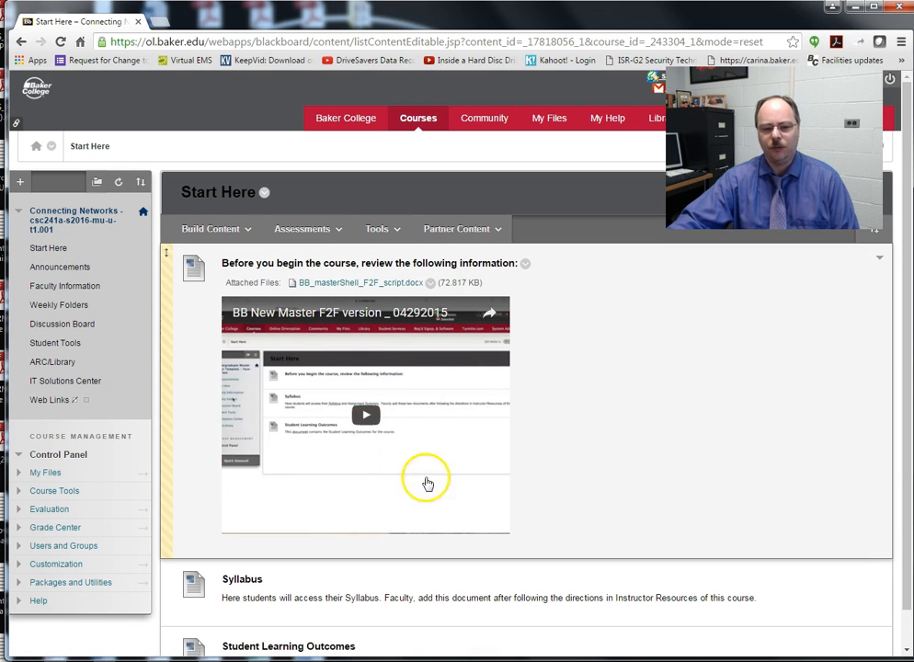
Step: Check the Syllabus item's options and toggle Edit Mode on the Start Here page
scroll(635, 402, down, 1)
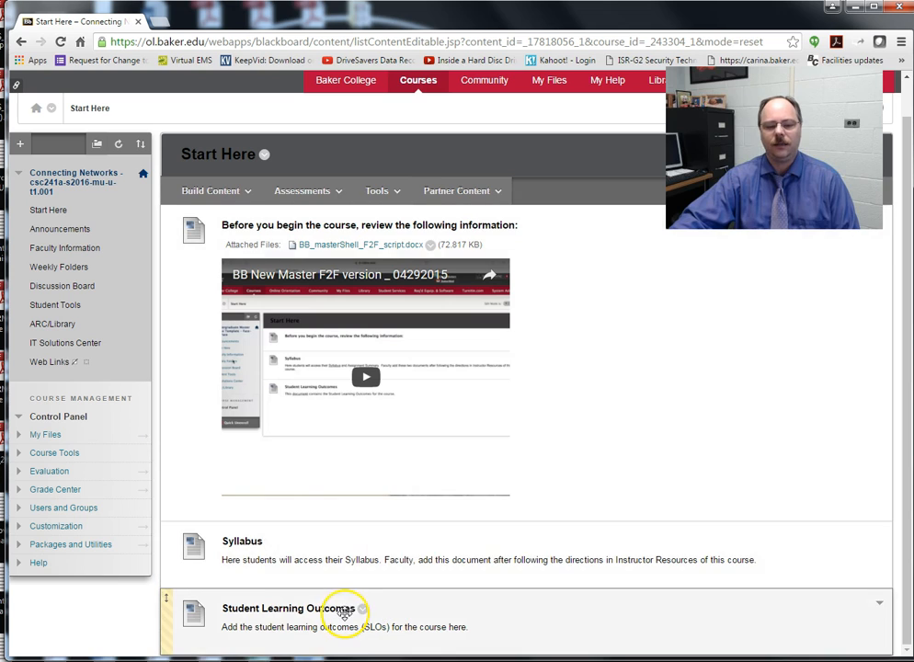
click(268, 542)
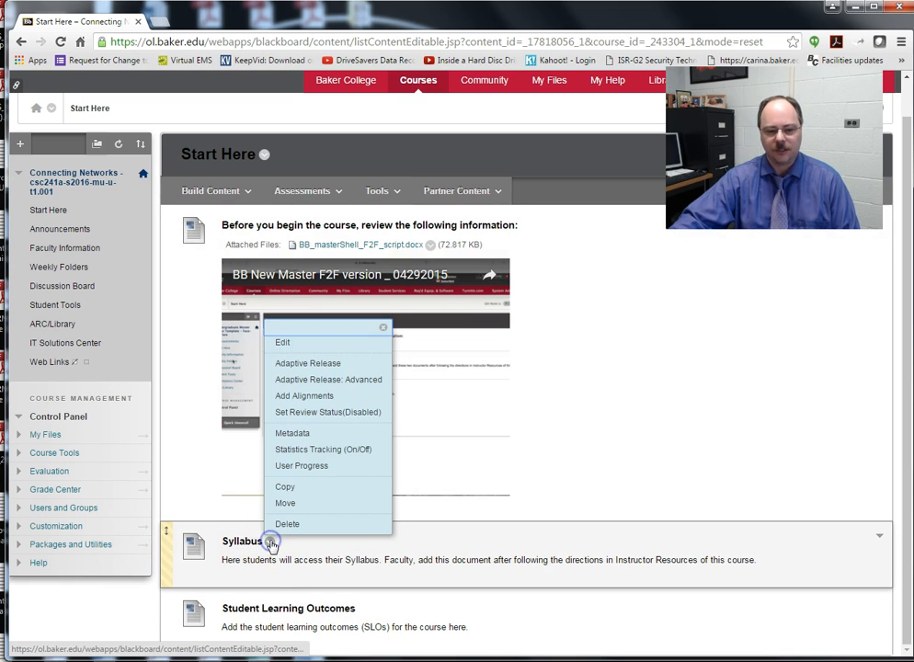
click(501, 527)
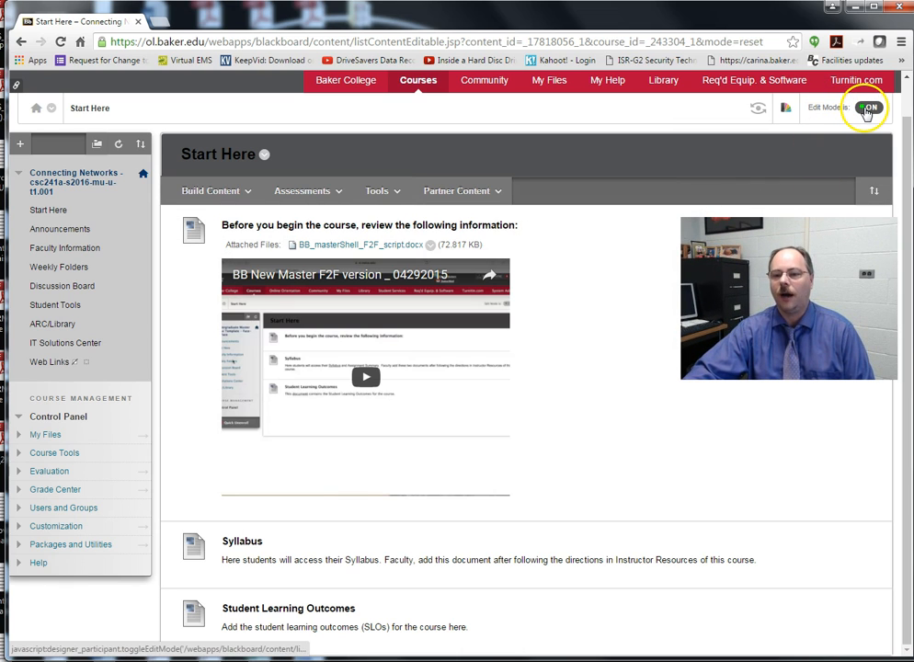
click(868, 110)
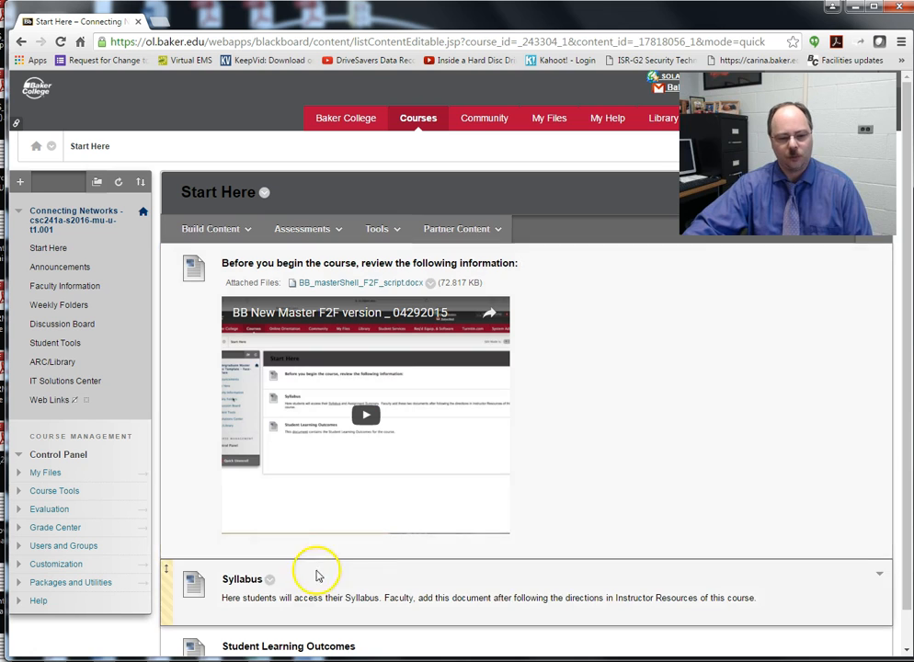
scroll(303, 566, down, 1)
Step: Edit the Syllabus item and attach csc_241a_spring_2016_syllabus.PDF from M:\csc241
click(271, 542)
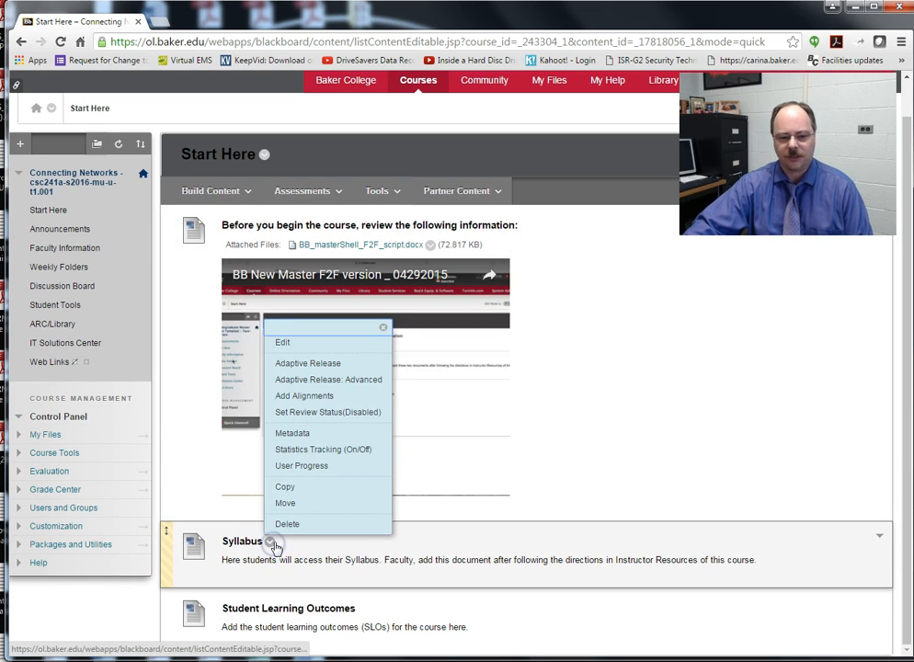
click(285, 344)
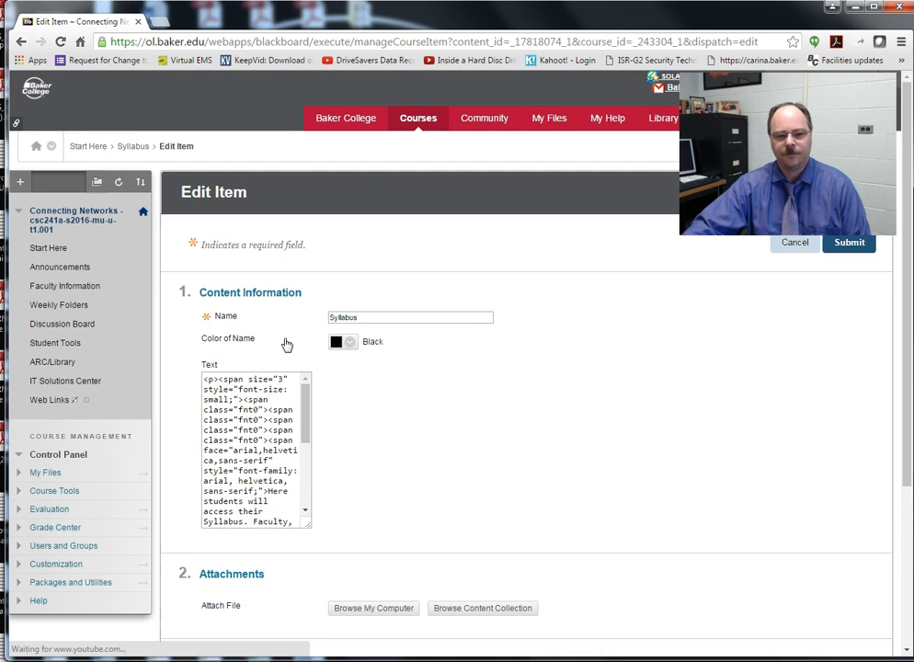
click(361, 617)
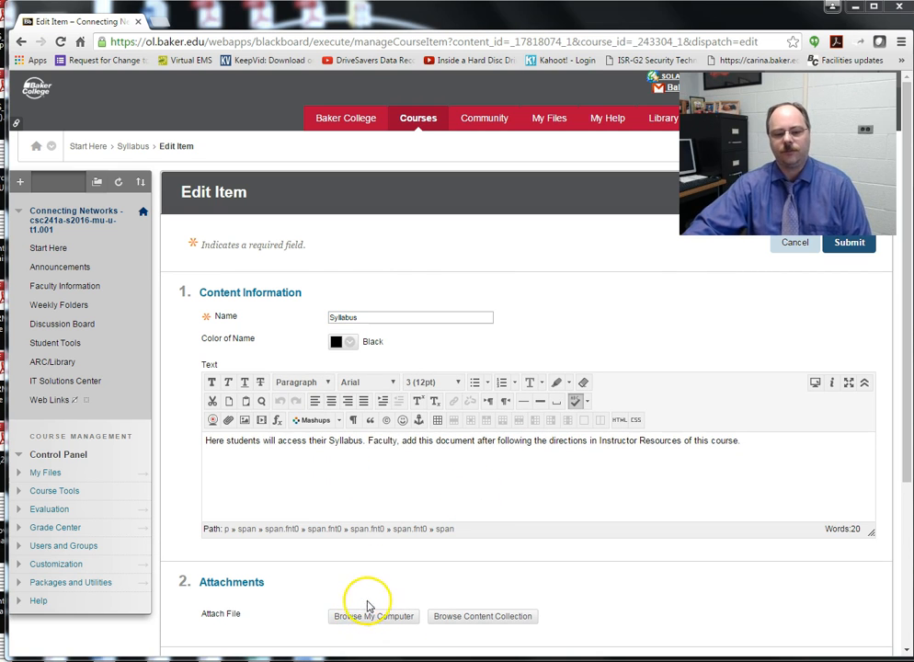
click(362, 619)
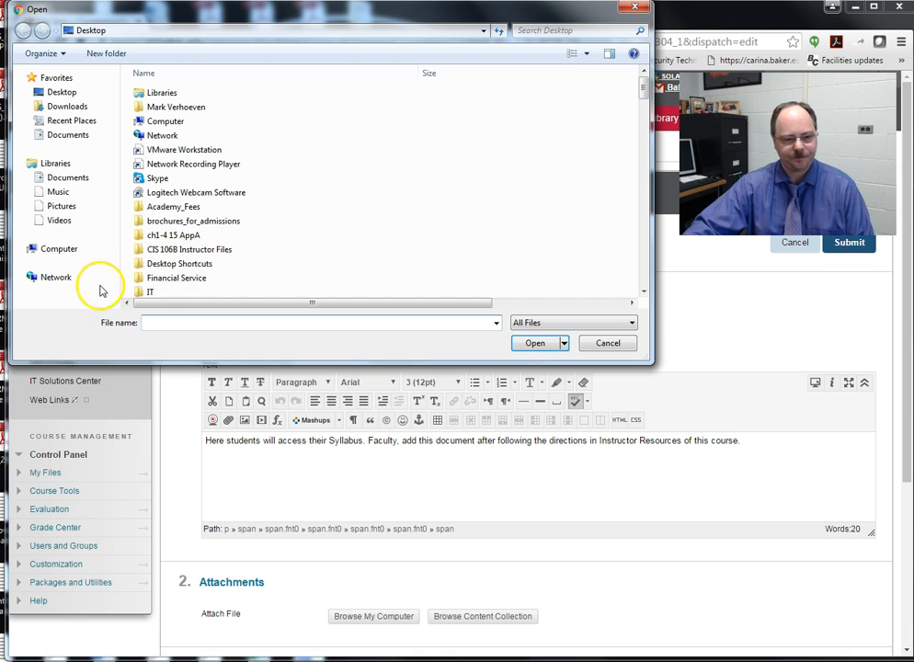
click(63, 250)
double_click(387, 157)
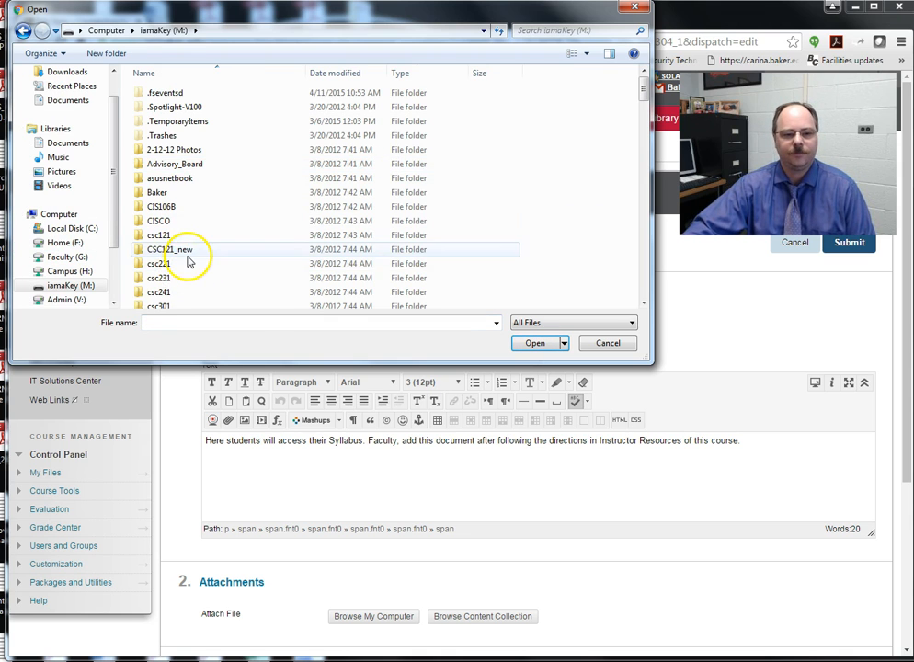
double_click(161, 295)
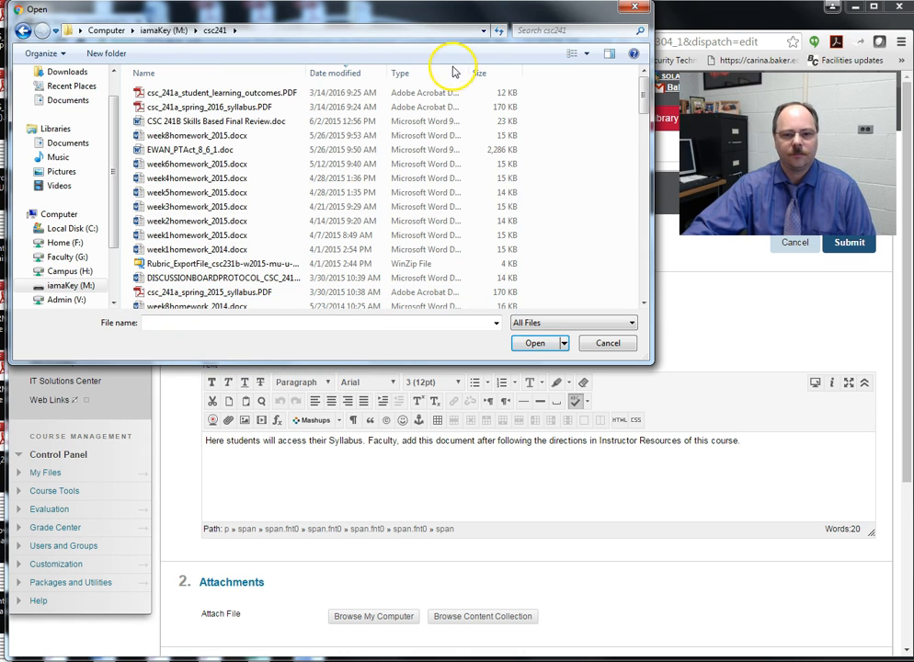
click(339, 74)
click(340, 74)
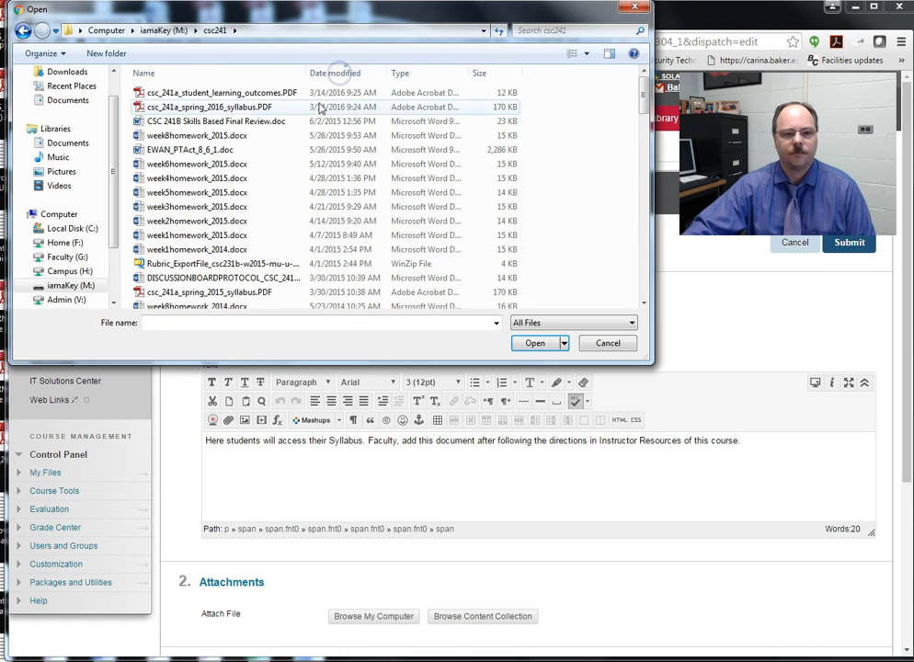
double_click(229, 108)
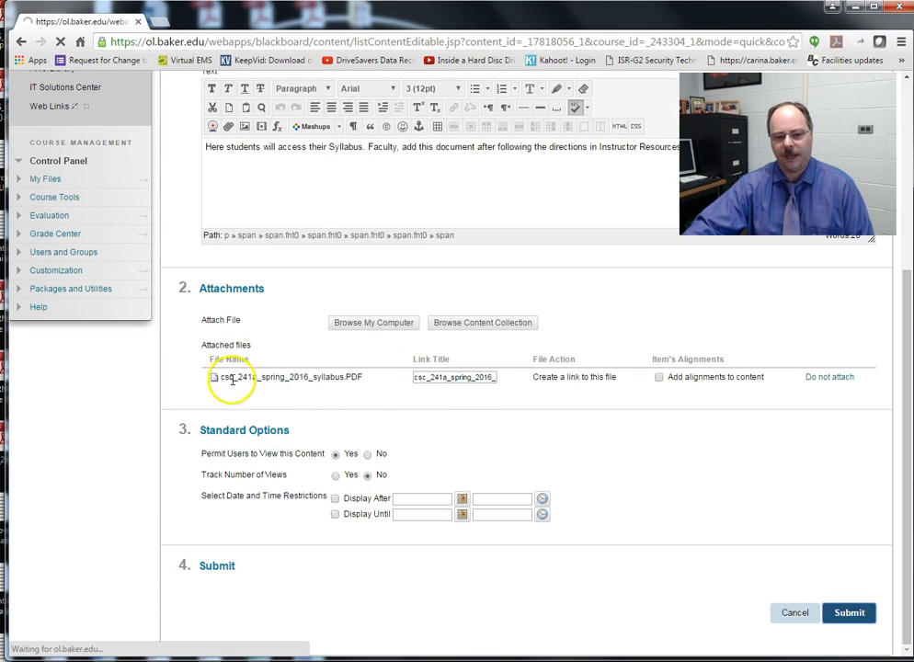
scroll(643, 488, down, 2)
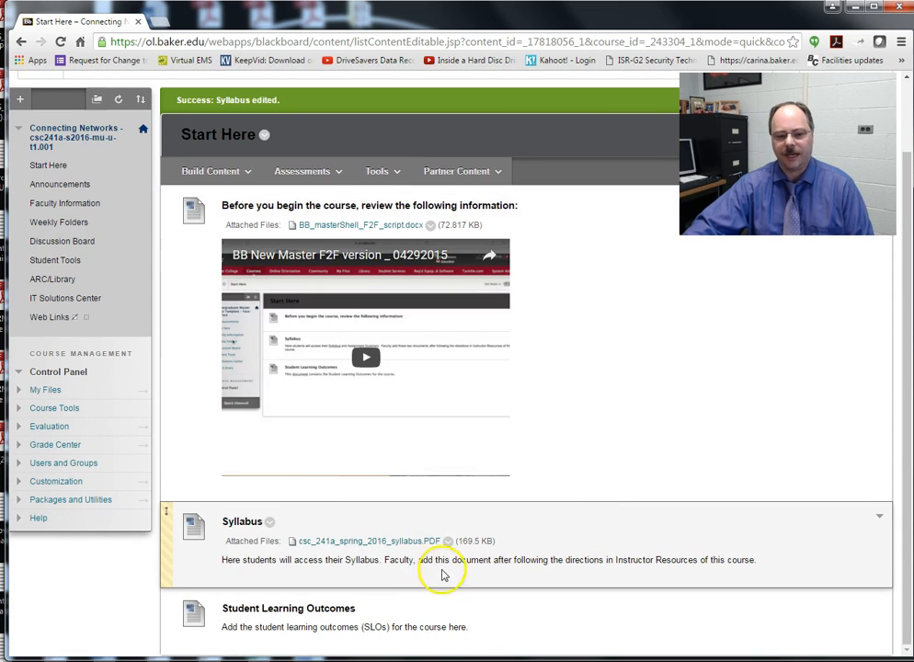
right_click(367, 543)
click(62, 516)
right_click(361, 538)
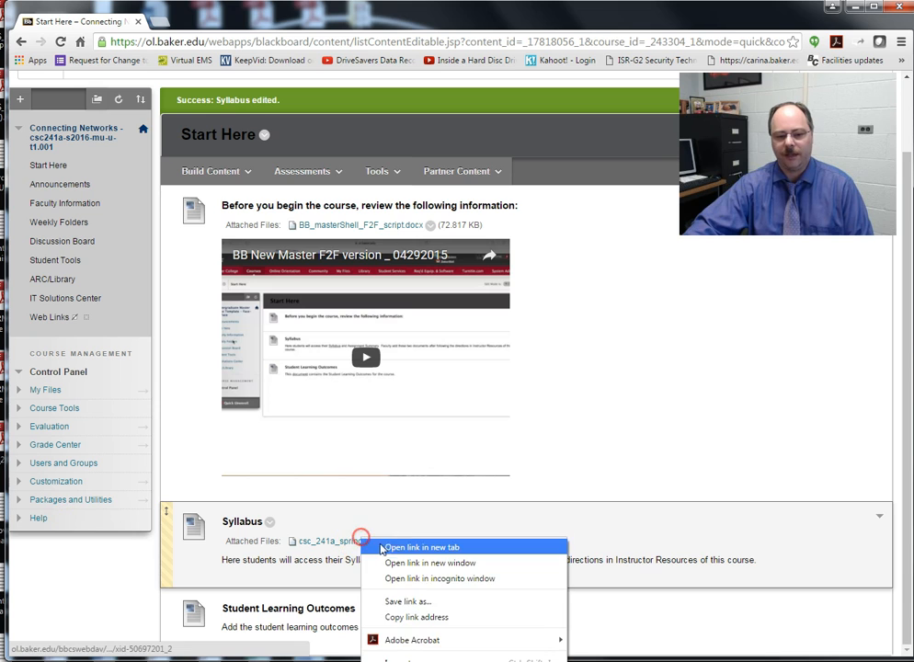
click(382, 549)
click(213, 23)
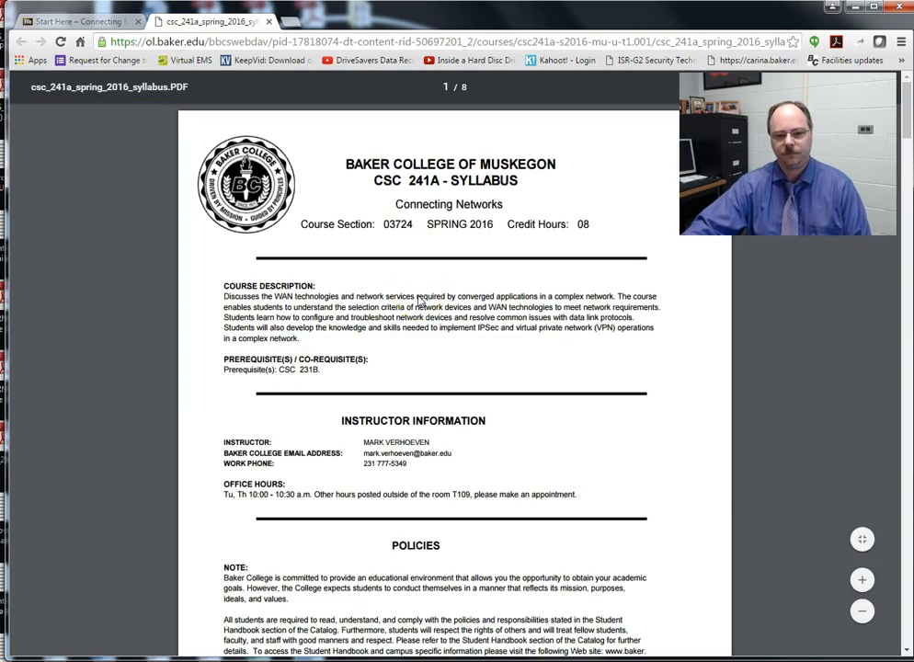
scroll(418, 302, down, 20)
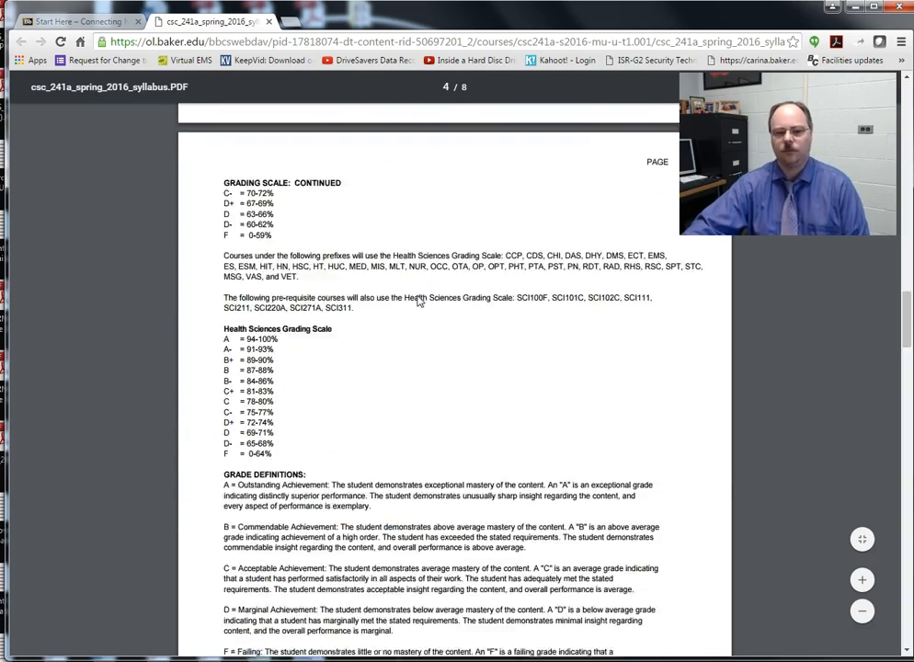
scroll(418, 302, down, 5)
click(270, 22)
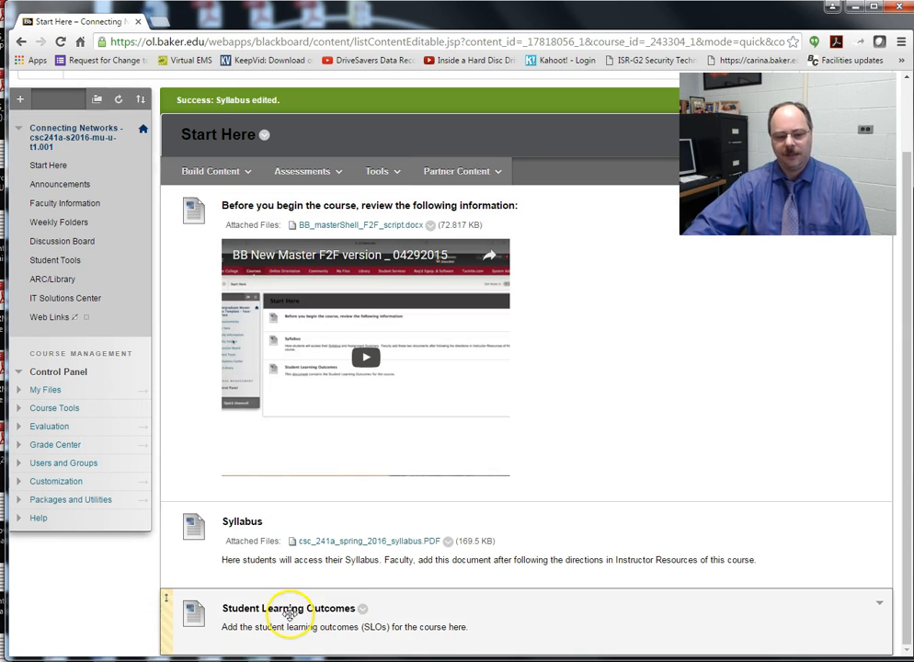
Step: Edit the Student Learning Outcomes item and attach csc_241a_student_learning_outcomes.PDF
click(363, 609)
click(372, 410)
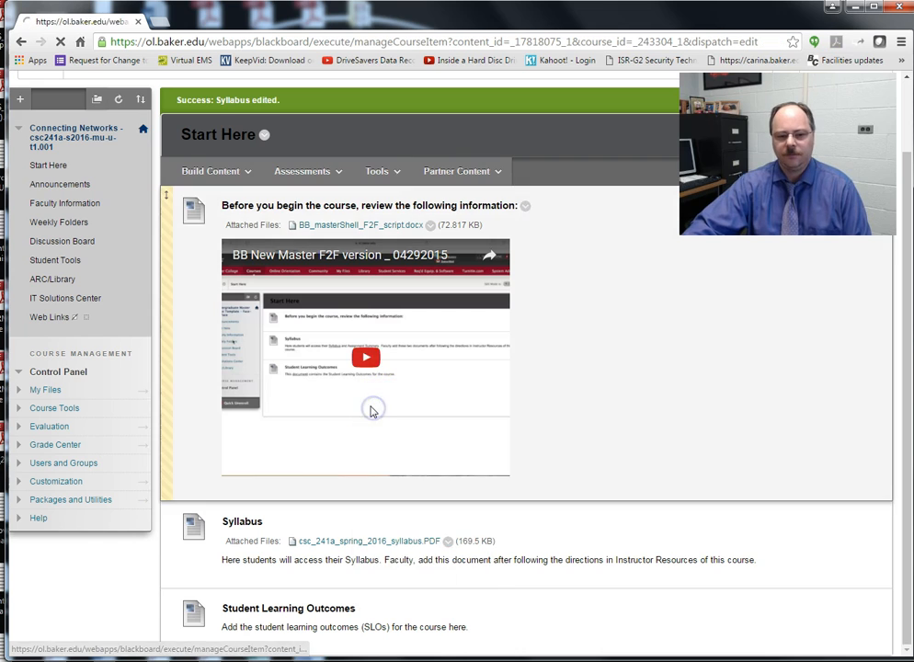
scroll(379, 577, down, 3)
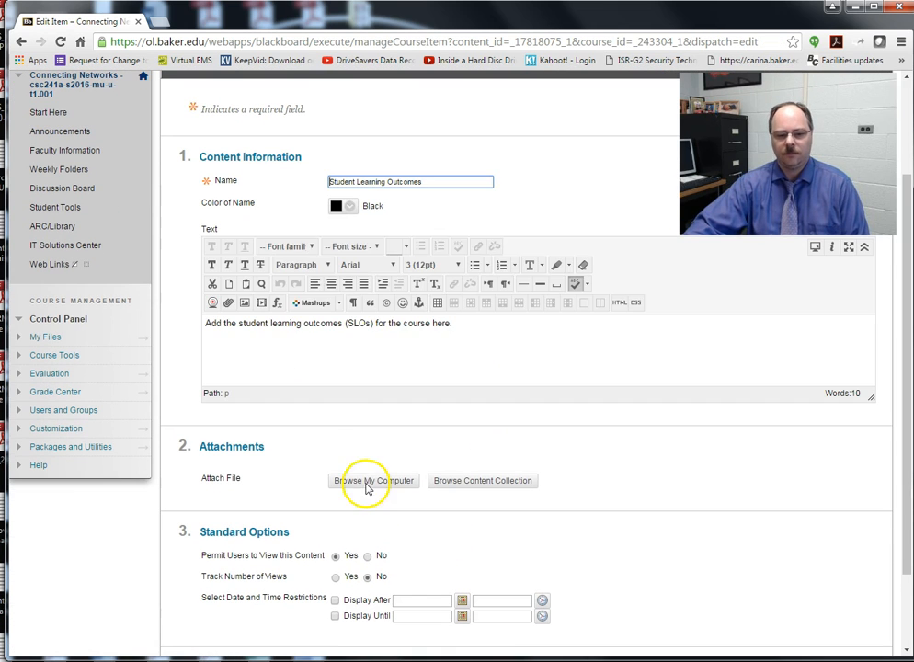
click(370, 484)
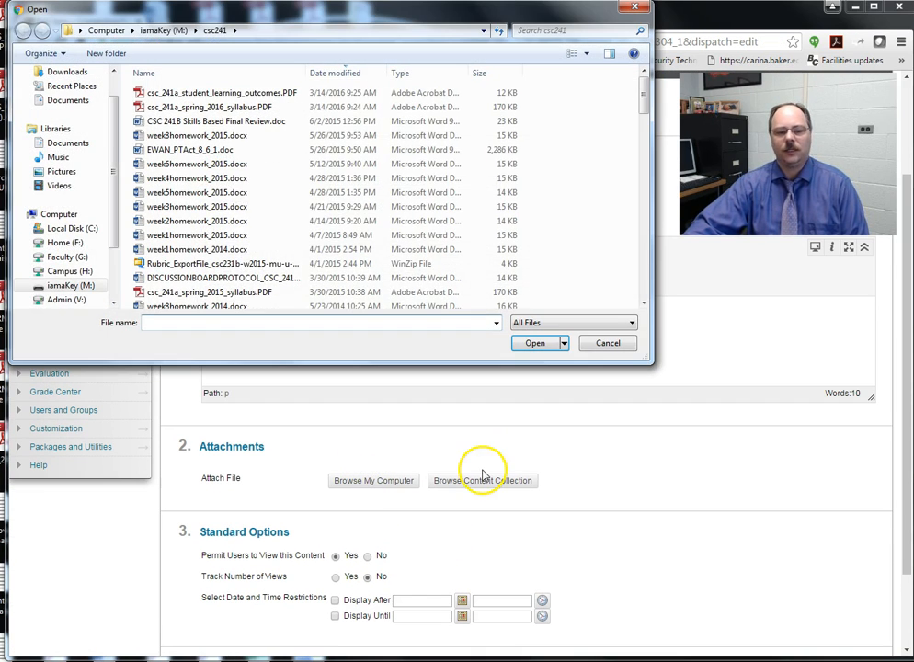
double_click(218, 92)
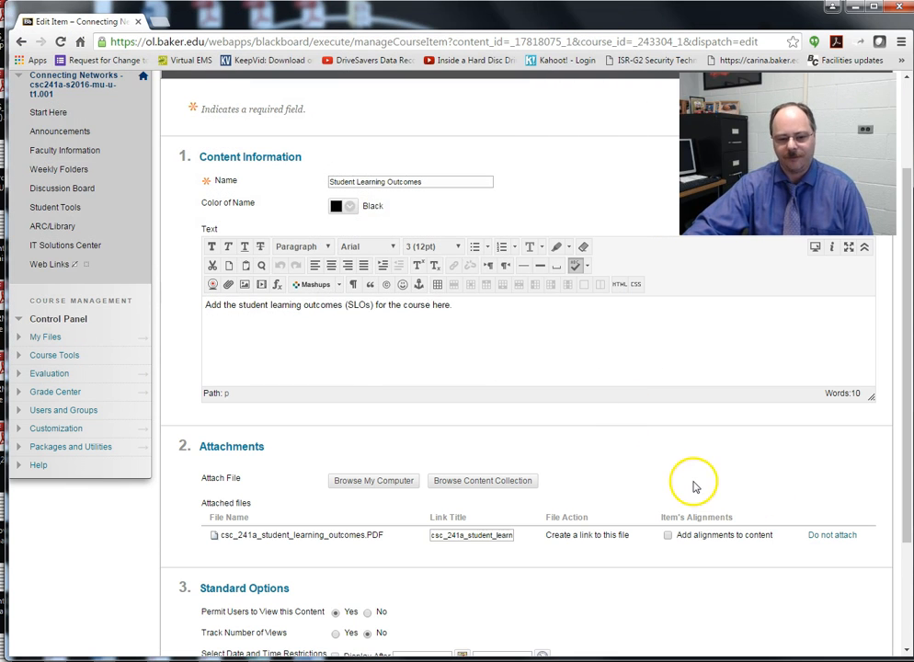
Step: Delete the item's placeholder description and save the Student Learning Outcomes item
click(355, 313)
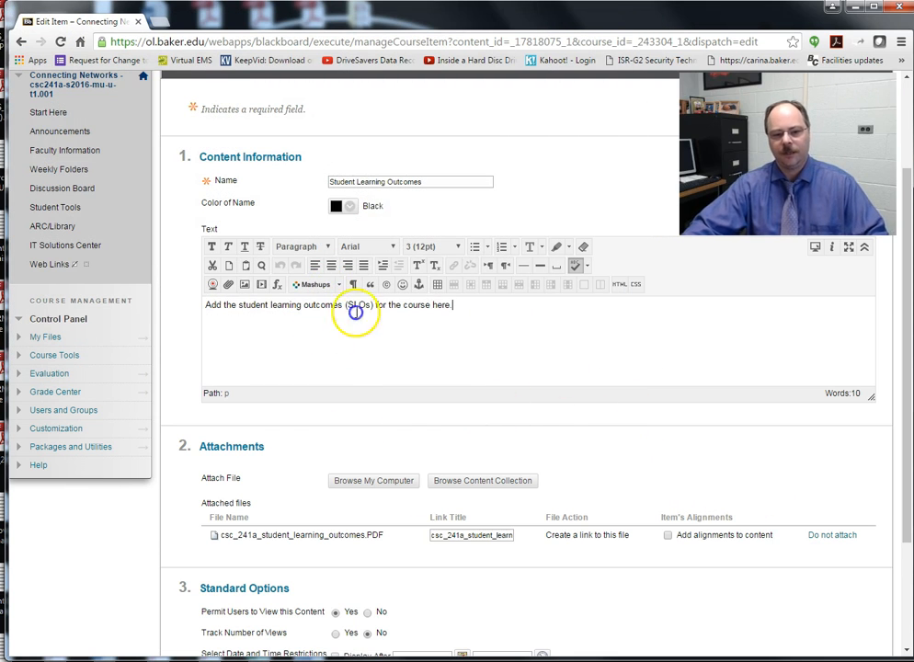
key(ctrl+a)
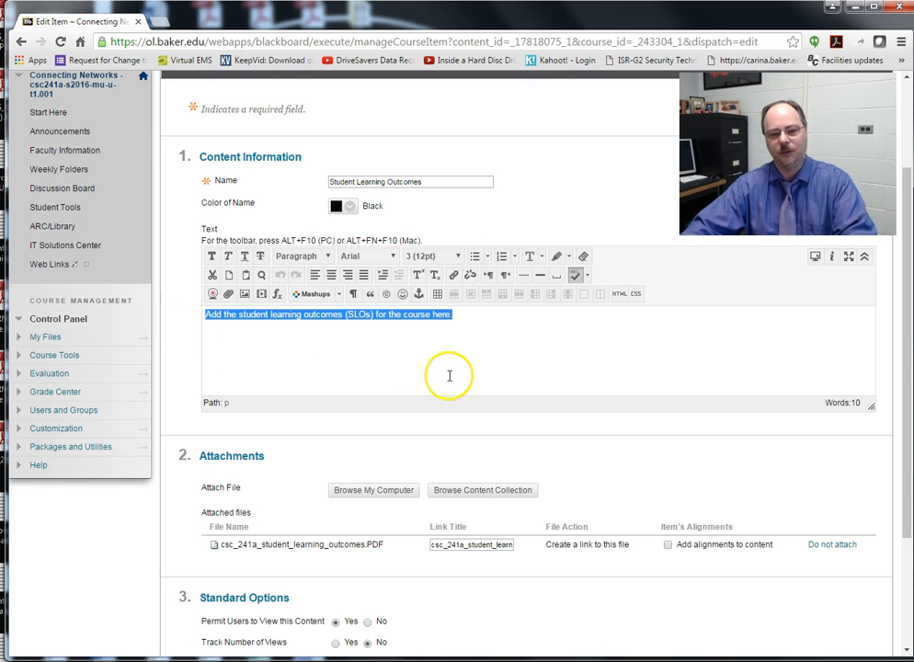
key(BackSpace)
scroll(795, 492, down, 2)
click(850, 613)
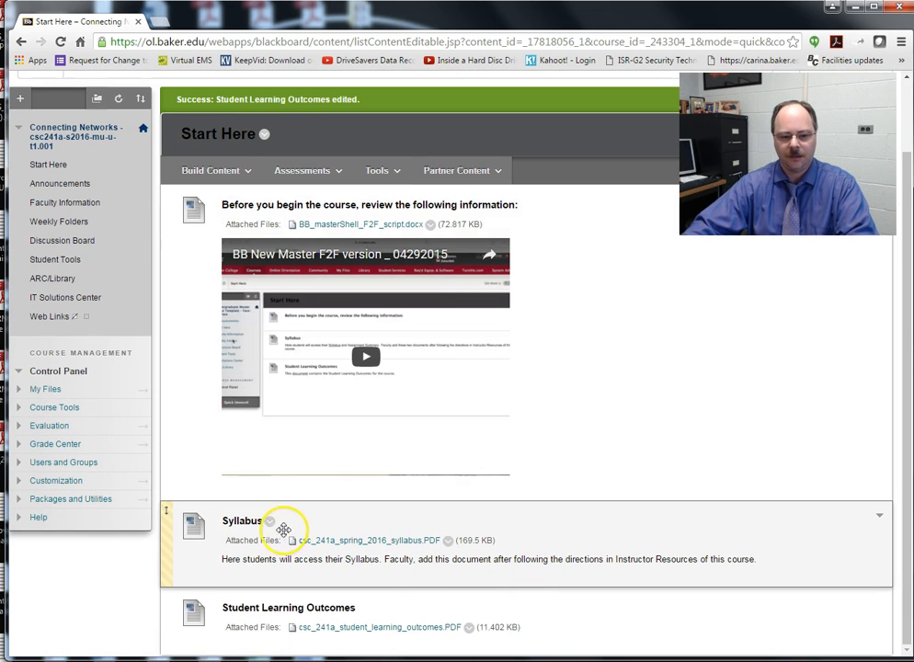
Step: Remove the Syllabus item's placeholder description and save the item
click(271, 521)
click(294, 323)
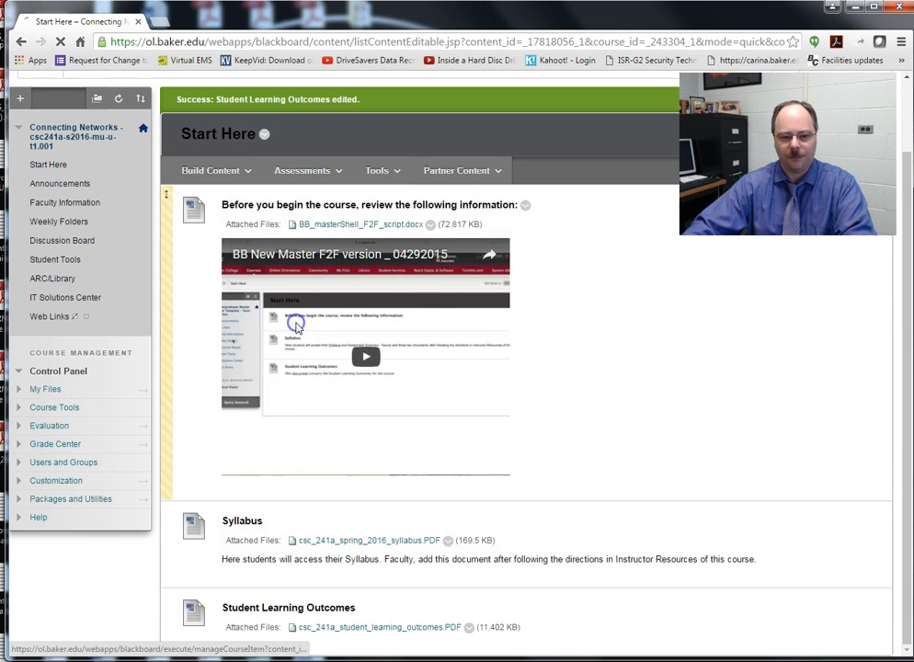
scroll(631, 497, down, 3)
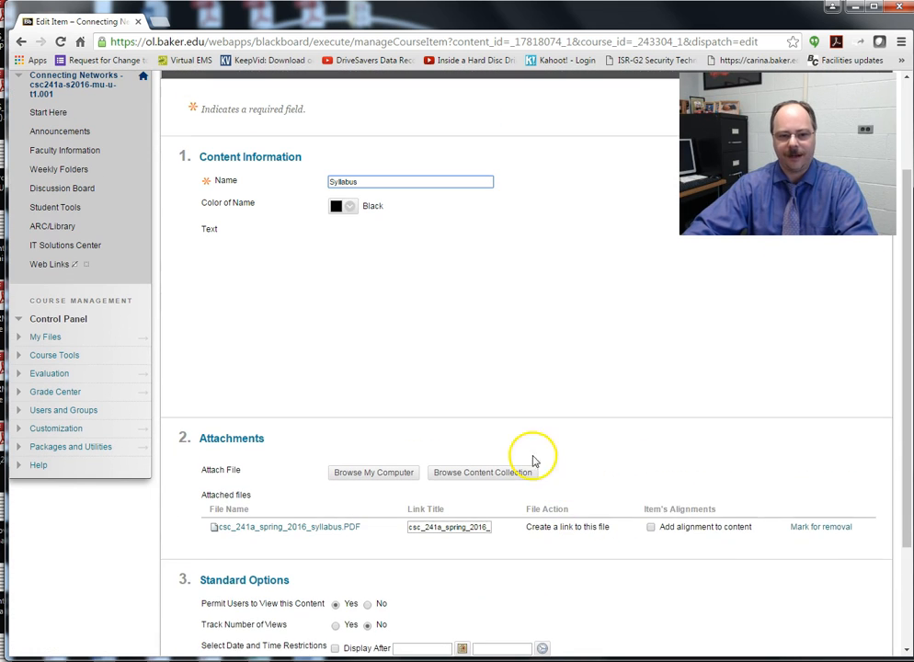
drag(750, 332, 114, 329)
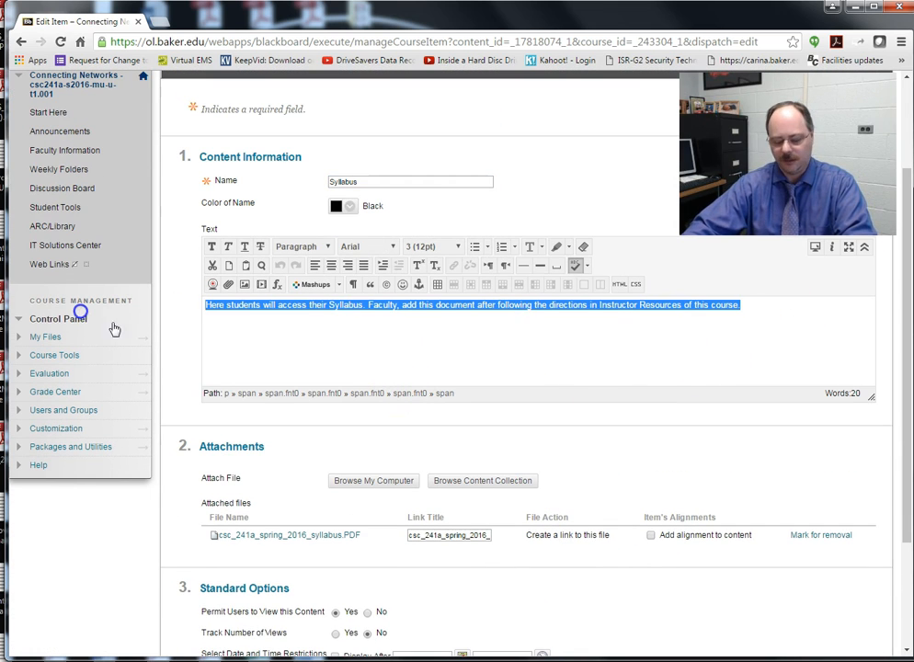
key(Delete)
scroll(856, 600, down, 2)
scroll(856, 600, down, 1)
click(848, 612)
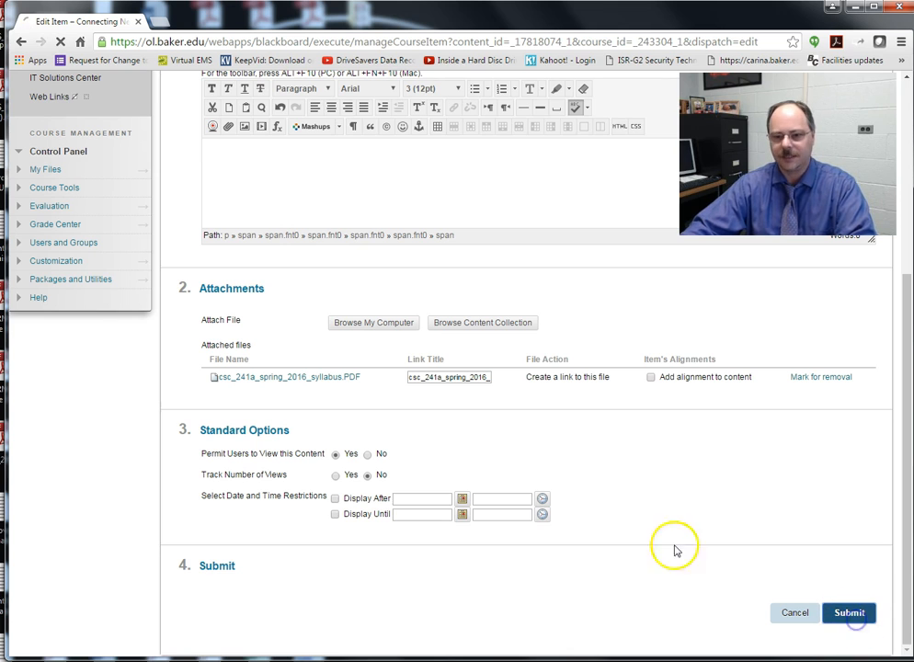
scroll(432, 451, down, 1)
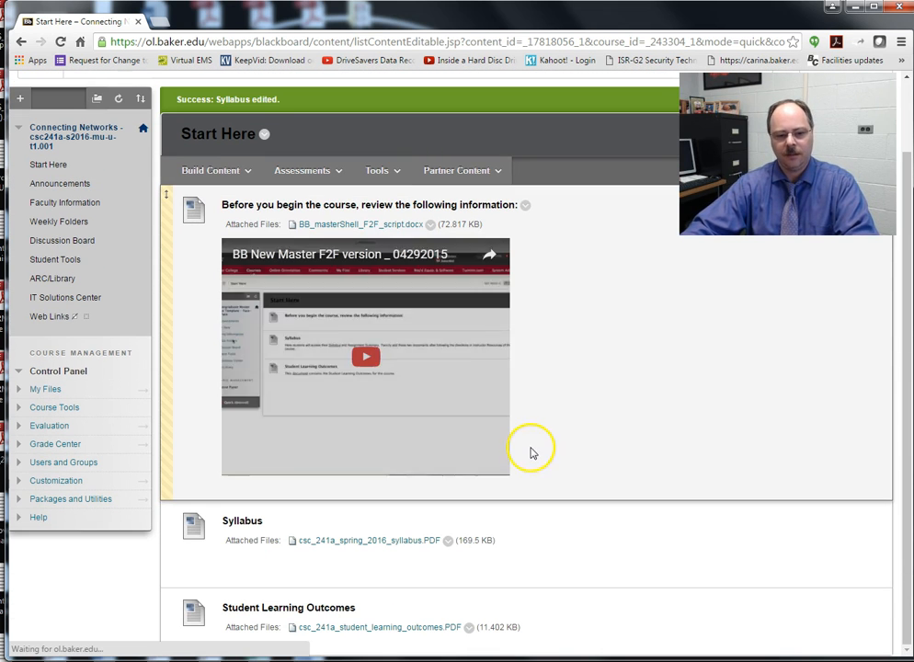
Step: Go from Announcements to the course's Faculty Information contacts page
scroll(541, 533, up, 1)
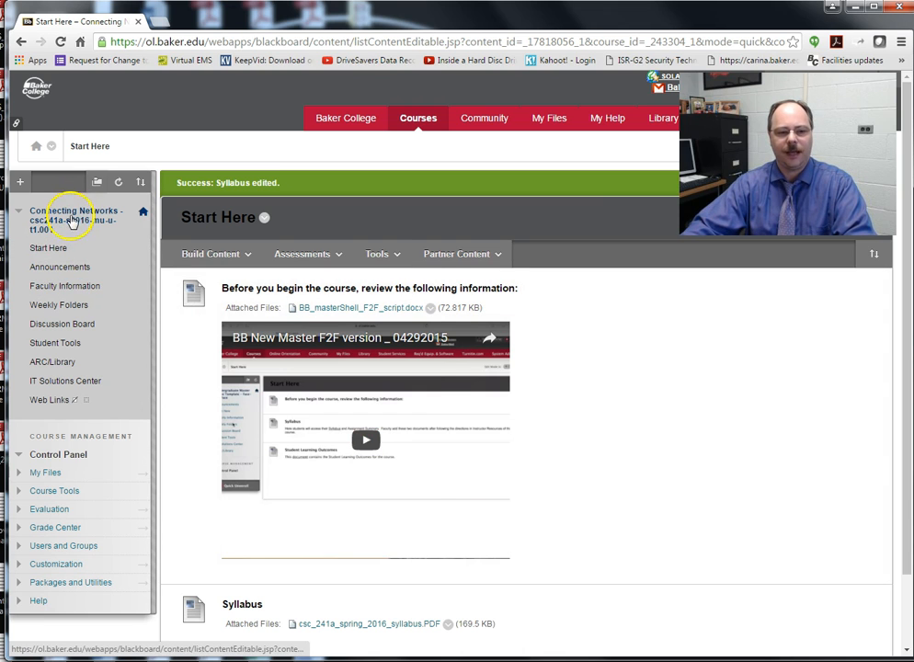
scroll(458, 463, down, 1)
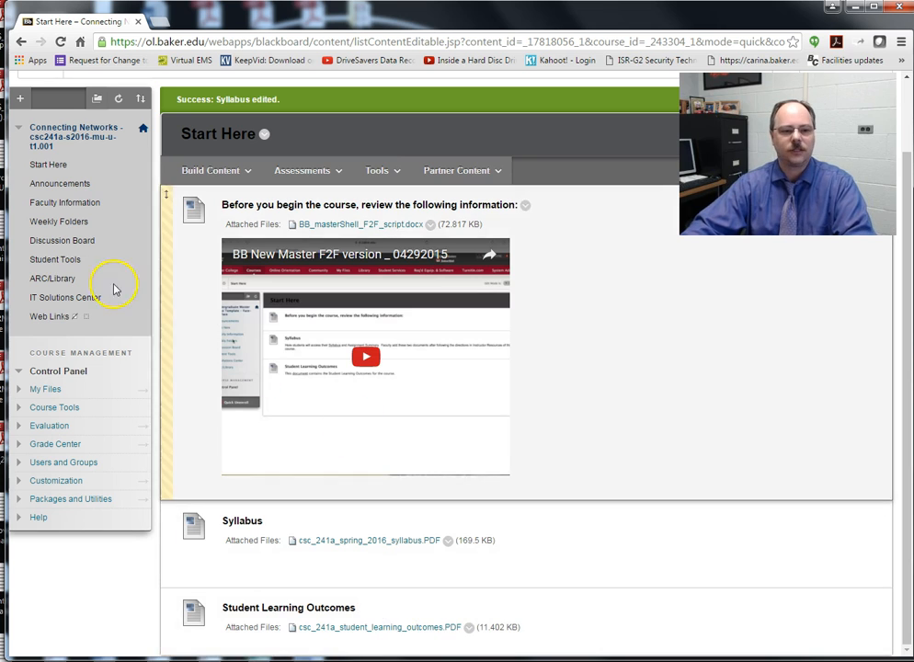
click(64, 206)
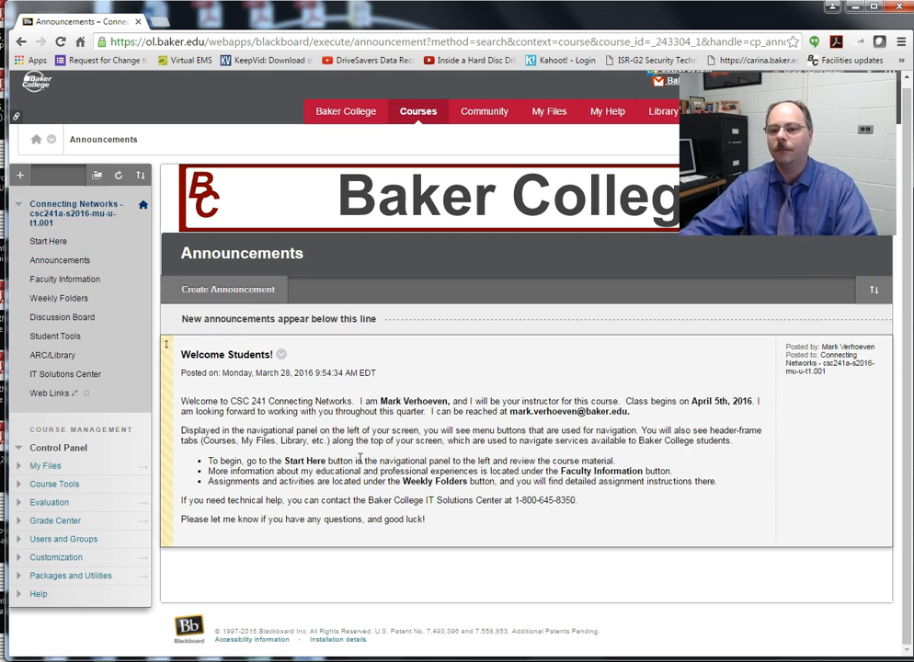
click(61, 281)
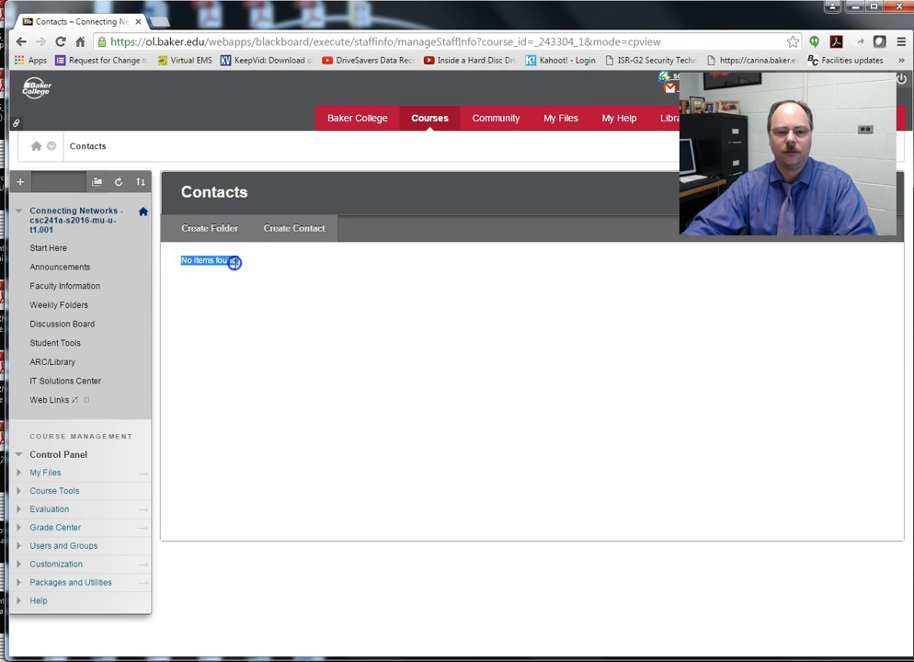
Step: Create a new contact and enter the instructor's first and last name
click(234, 262)
click(298, 230)
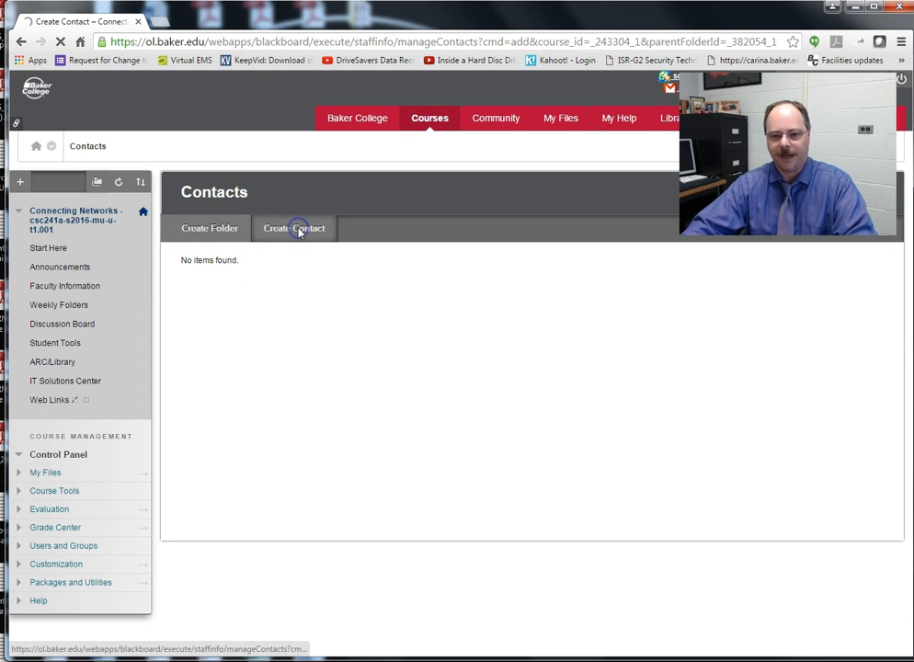
click(333, 350)
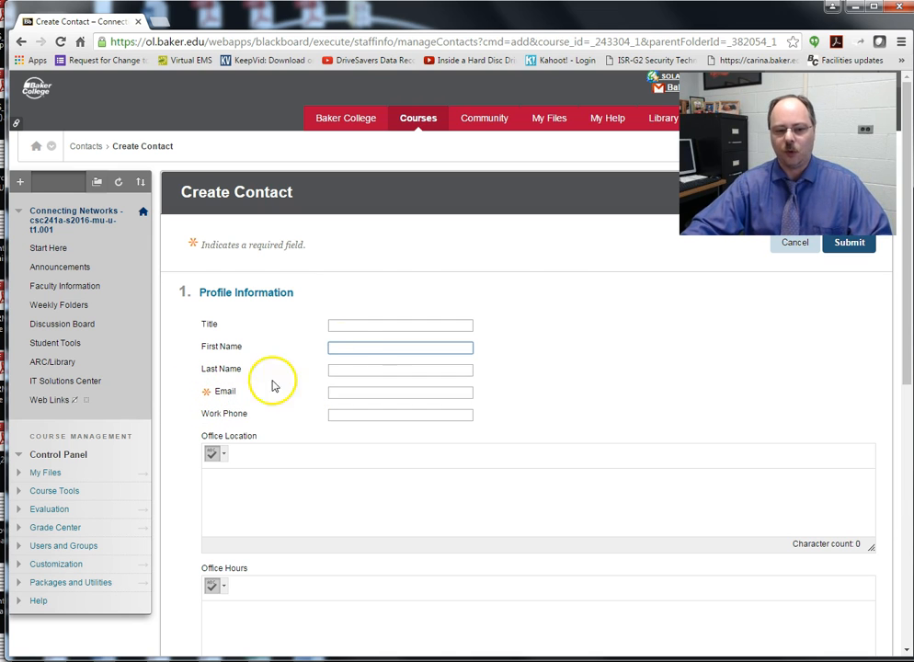
key(Tab)
key(Tab)
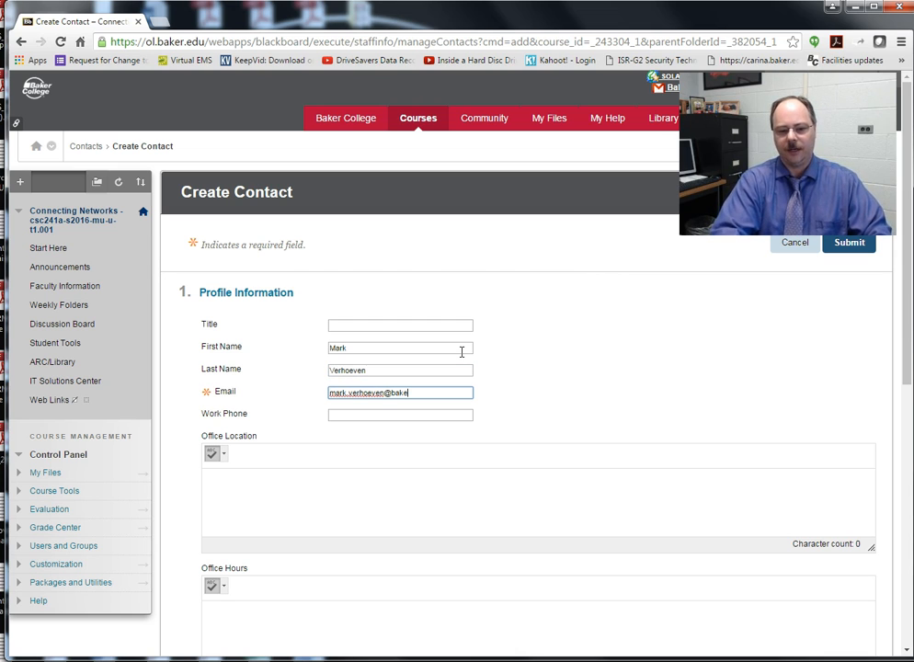
Step: Add the instructor's e-mail and office location T109, then save the contact
click(375, 419)
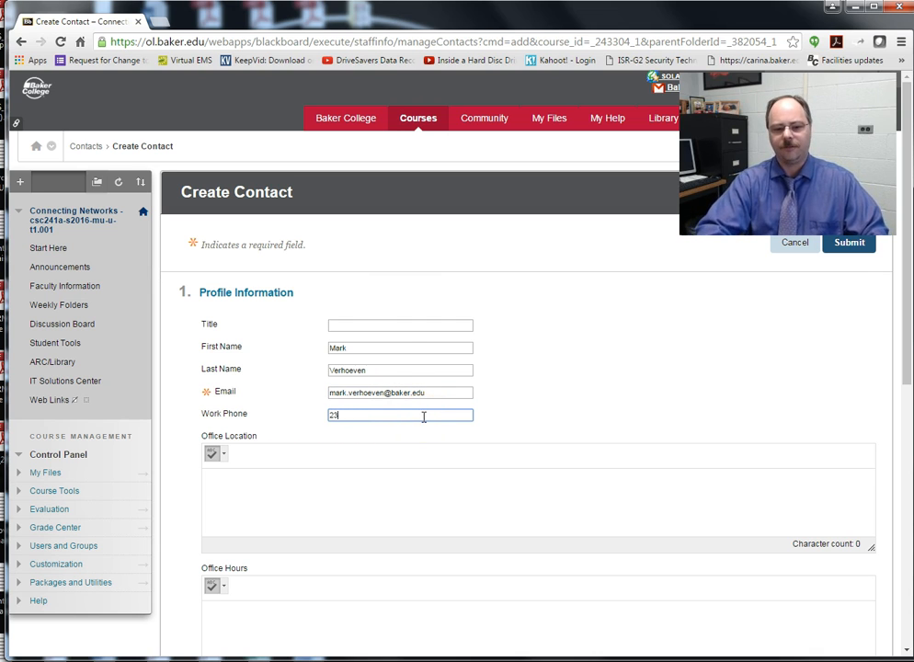
scroll(496, 416, down, 1)
click(341, 433)
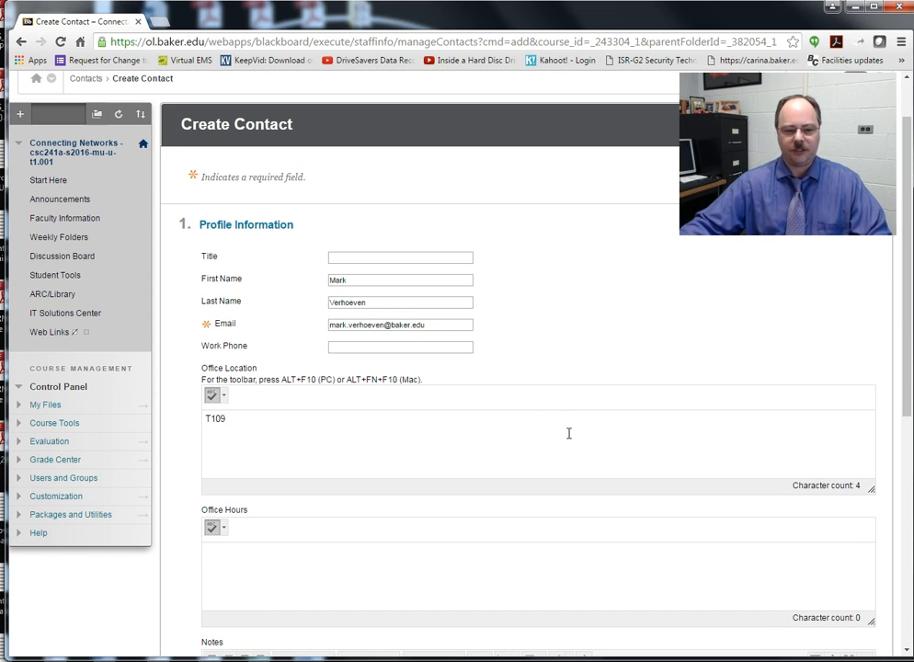
scroll(400, 483, down, 2)
click(236, 435)
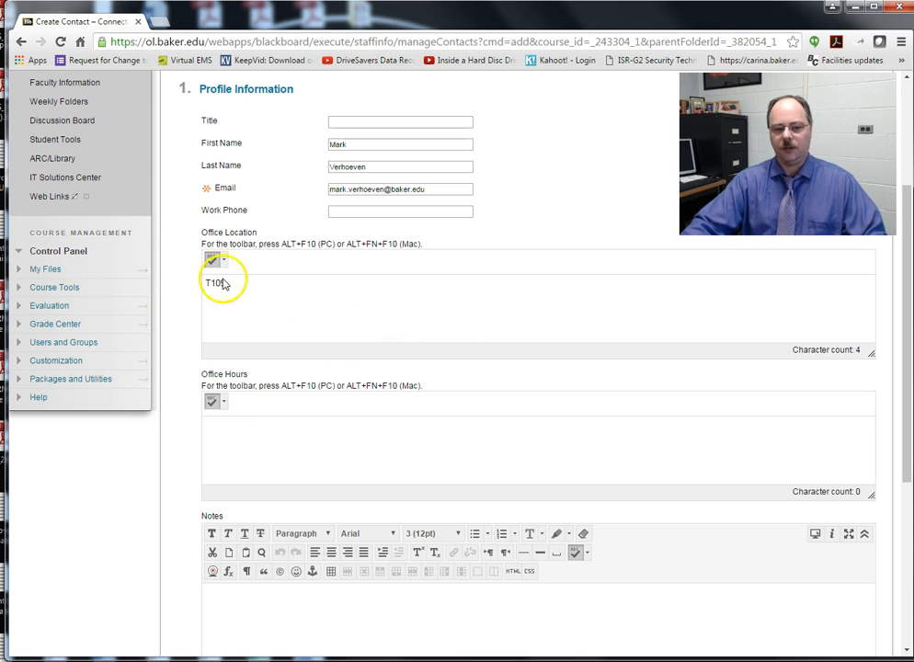
scroll(797, 543, down, 5)
click(846, 609)
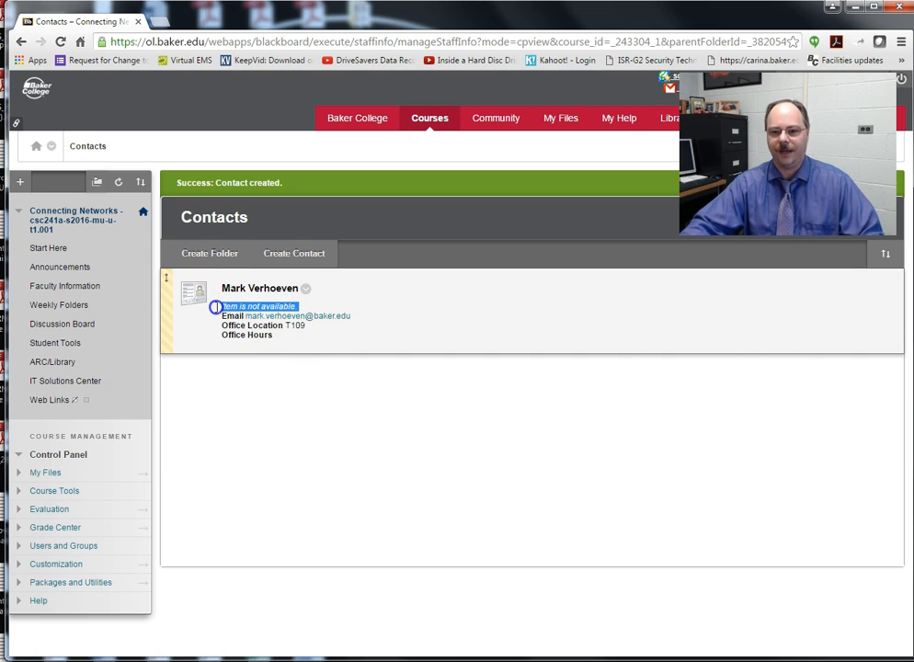
Step: Edit the new instructor contact, set Make the Profile Available to Yes, and submit
click(300, 380)
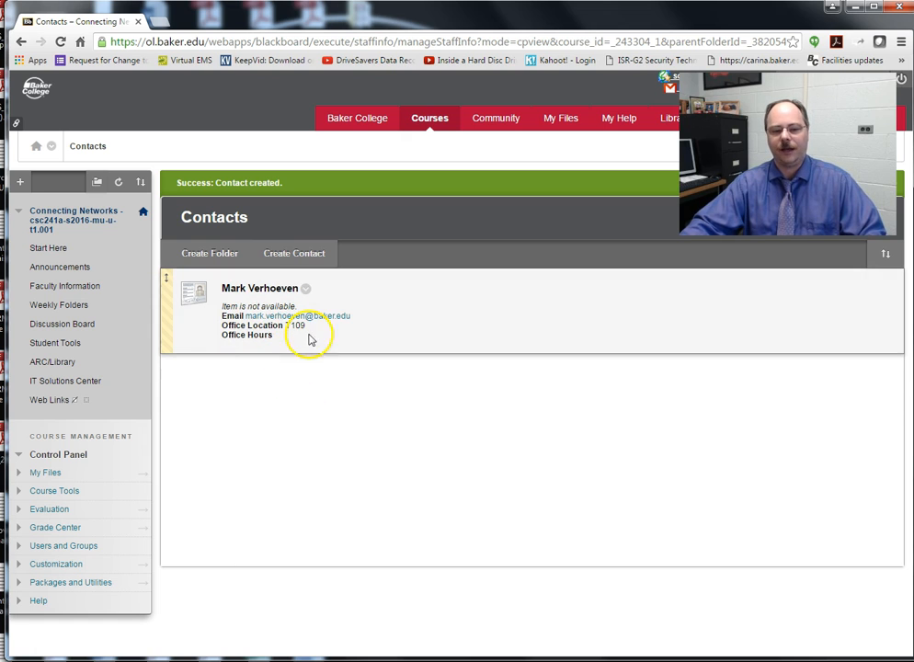
click(305, 291)
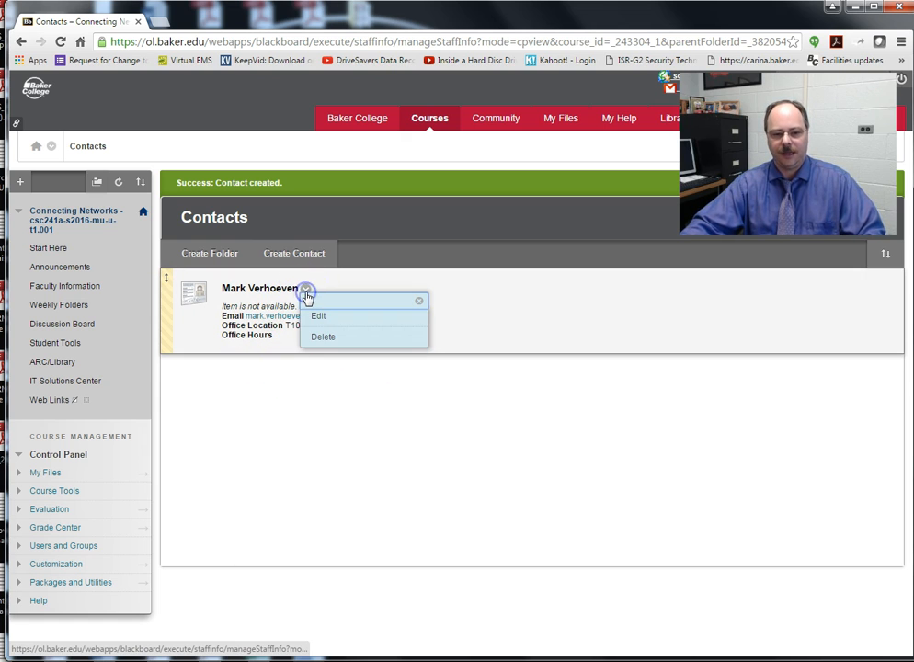
click(317, 317)
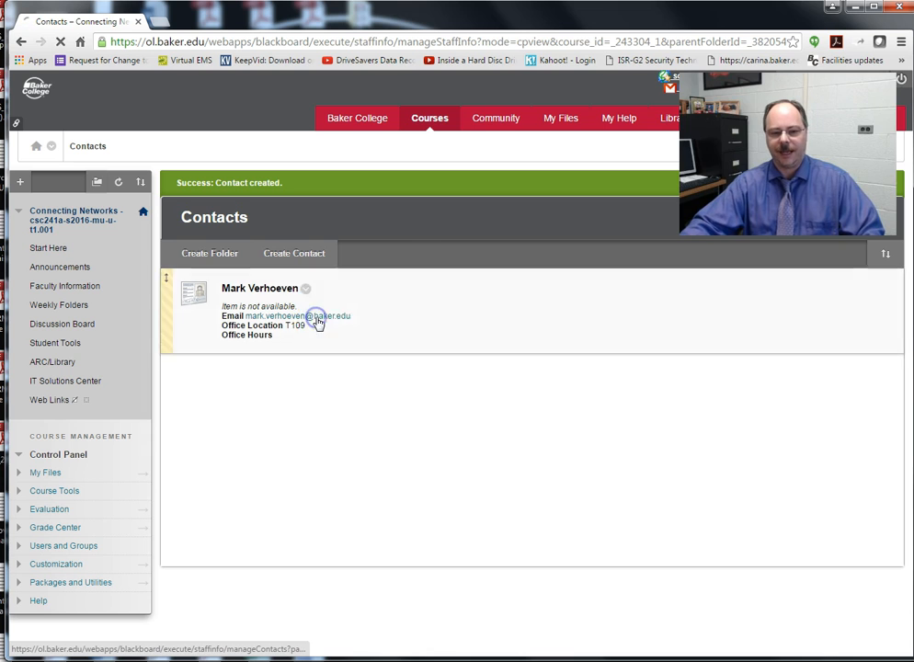
scroll(569, 343, down, 3)
scroll(570, 342, down, 5)
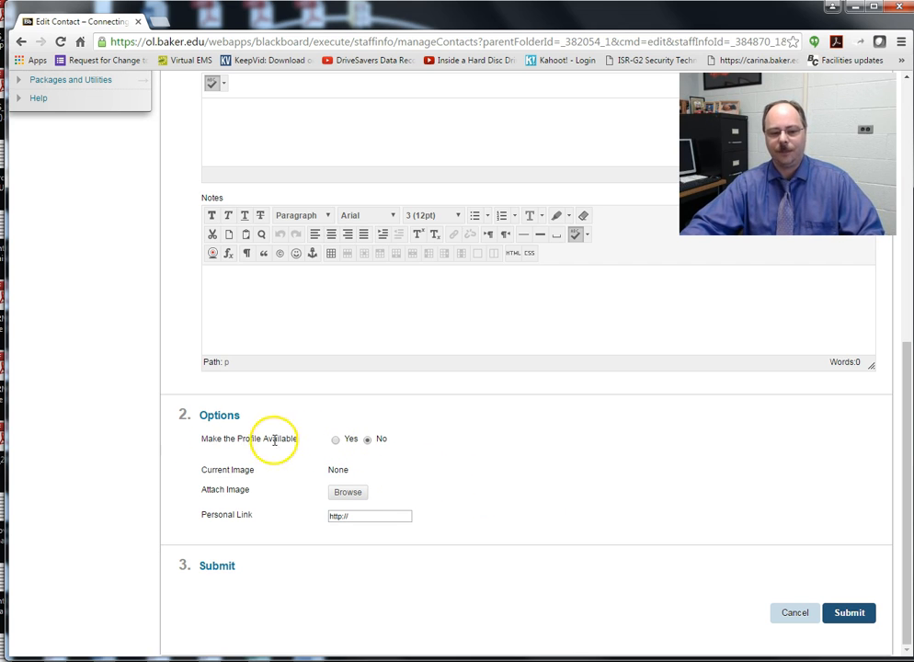
click(336, 441)
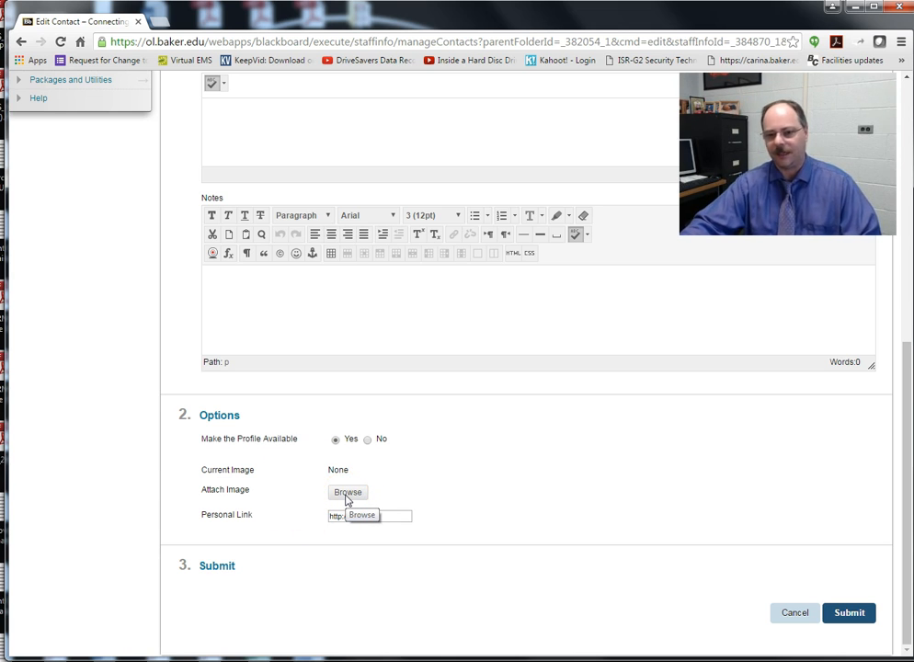
click(862, 616)
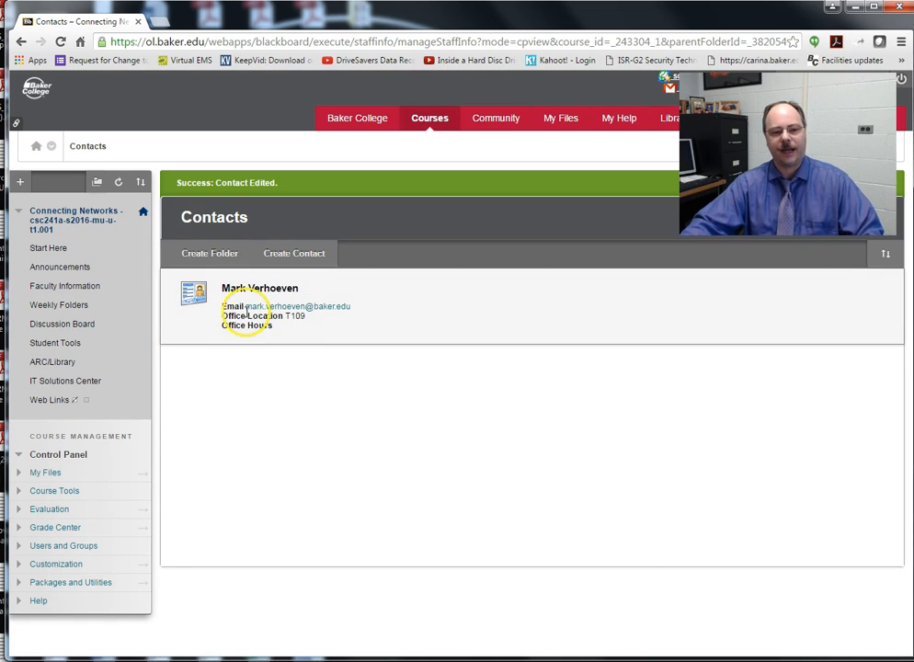
Step: From the Discussion Board, start a forum named Week 1 Discussion Board and begin its description
click(62, 325)
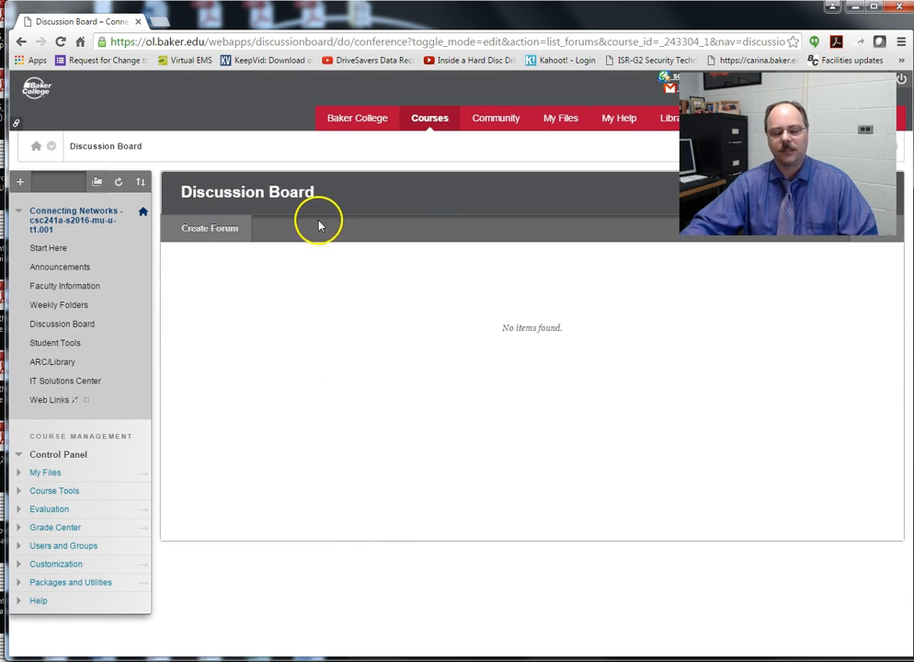
click(201, 230)
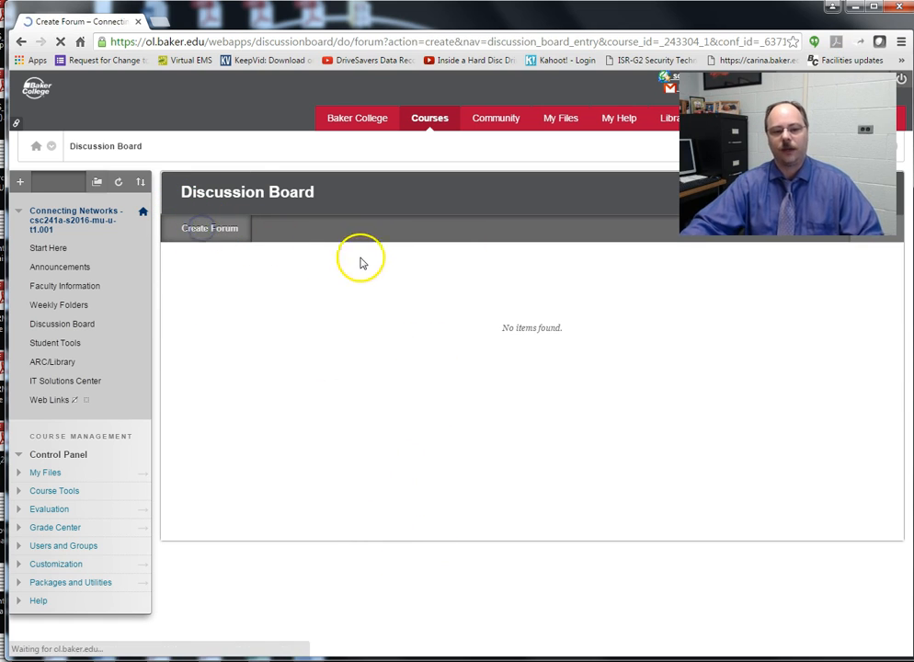
click(349, 318)
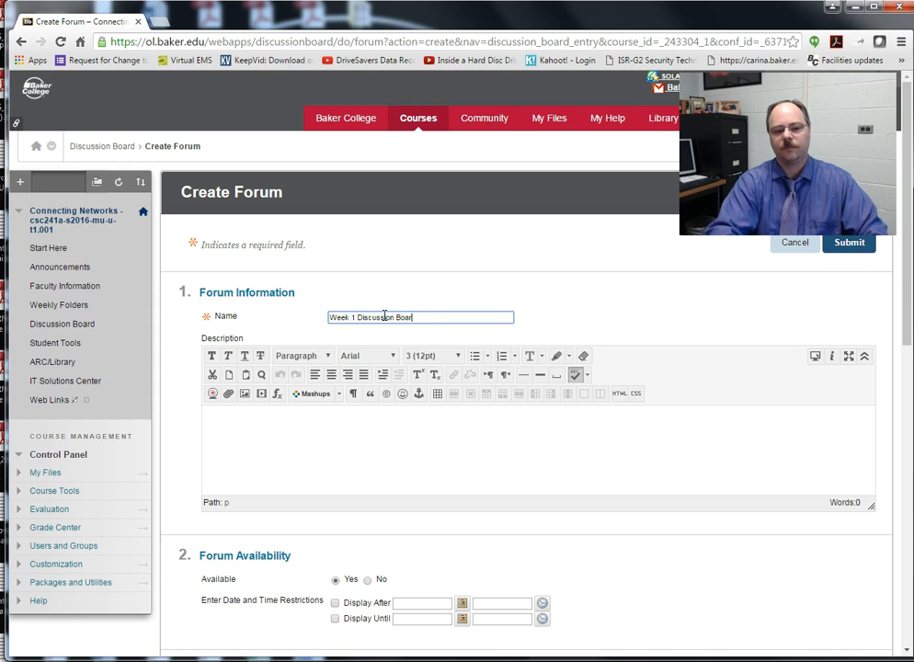
scroll(349, 349, down, 3)
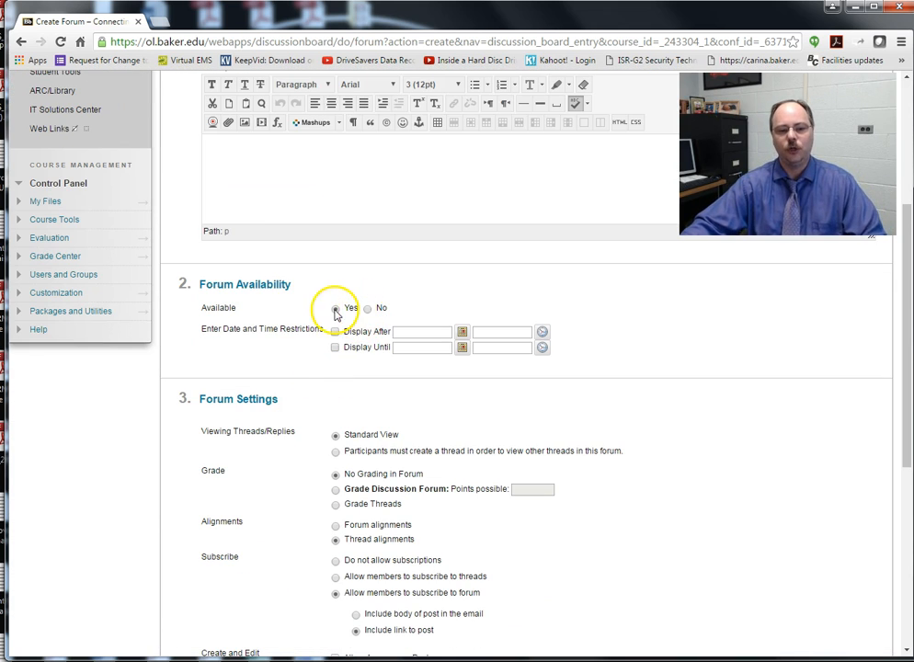
scroll(322, 276, up, 2)
click(289, 319)
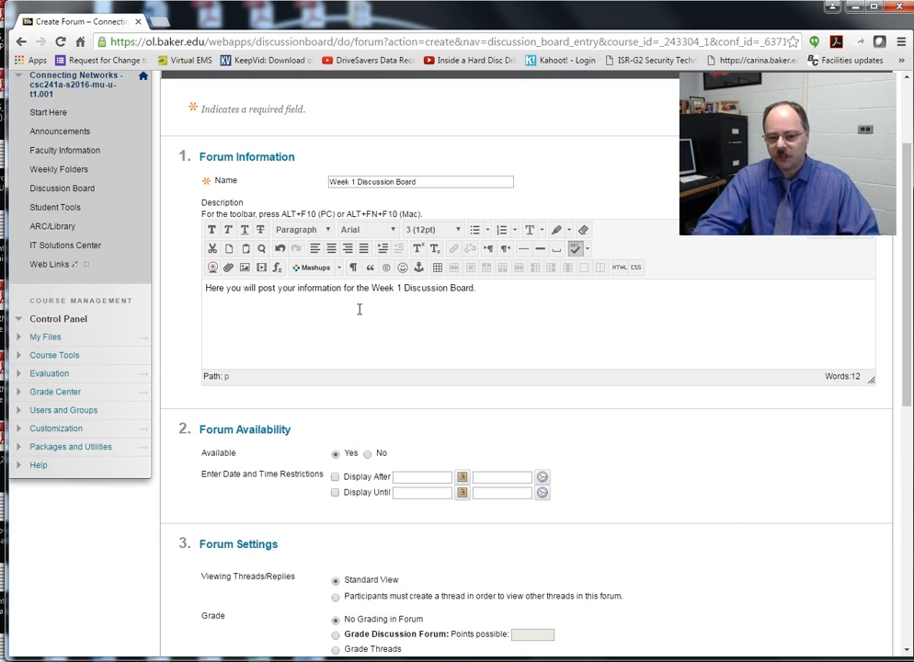
Step: Finish the forum description, require posting before viewing threads, and grade the whole forum
click(420, 337)
scroll(376, 306, down, 3)
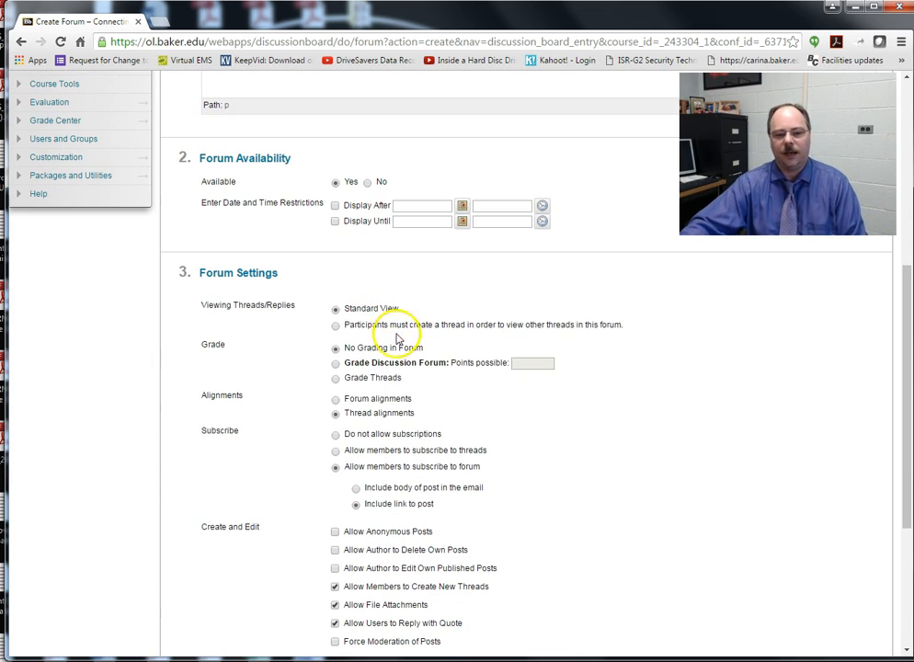
click(337, 326)
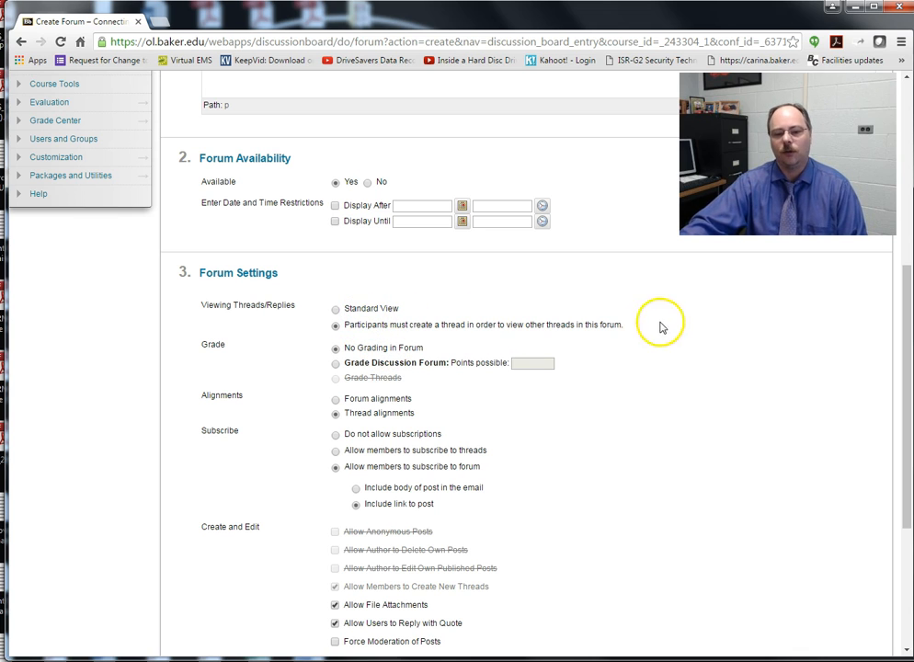
click(336, 365)
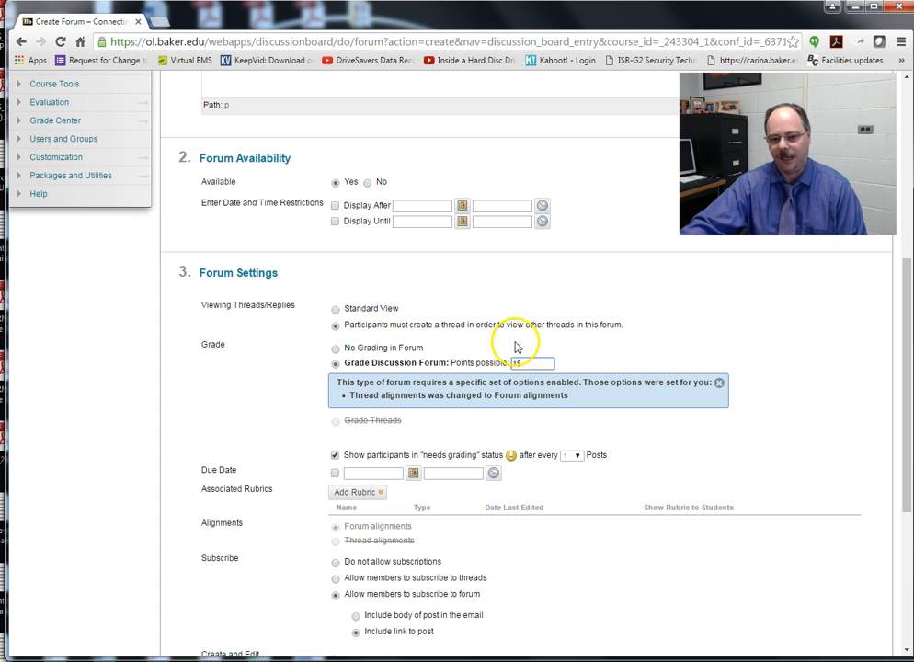
scroll(552, 343, down, 4)
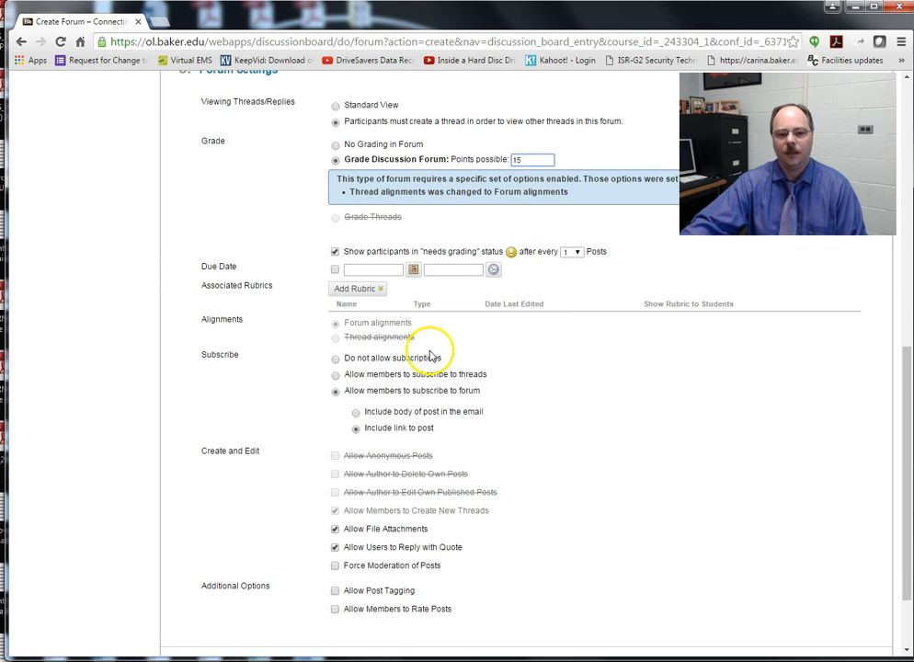
scroll(419, 602, down, 2)
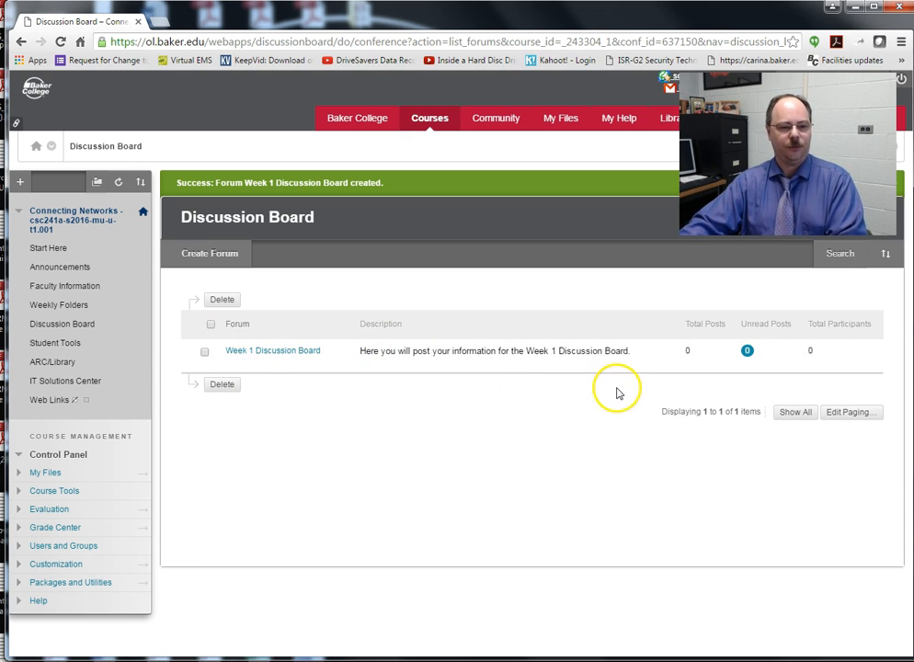
Step: Browse the course Tools list via Student Tools, then open the Grade Center
click(69, 344)
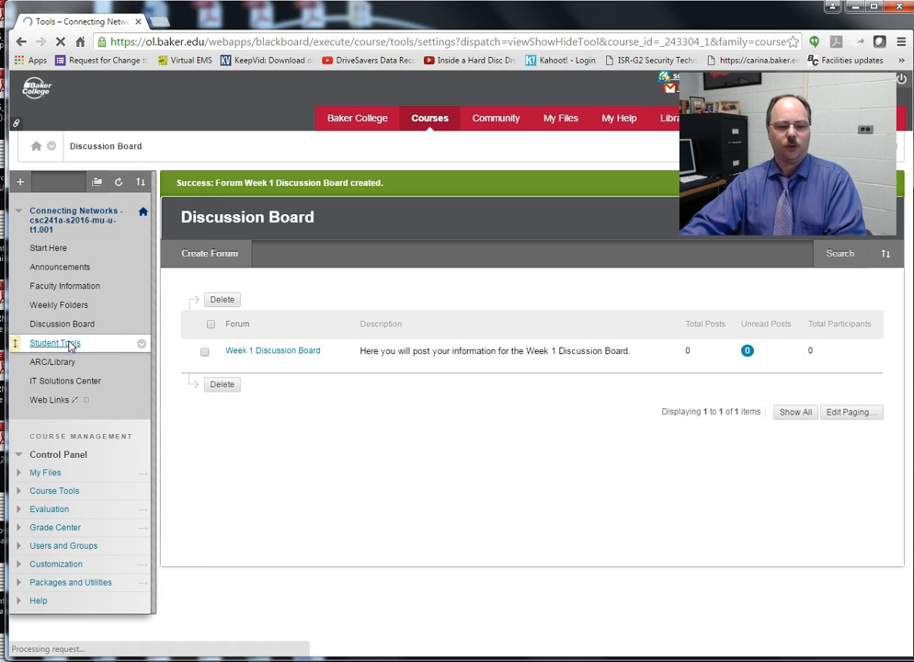
scroll(468, 368, down, 1)
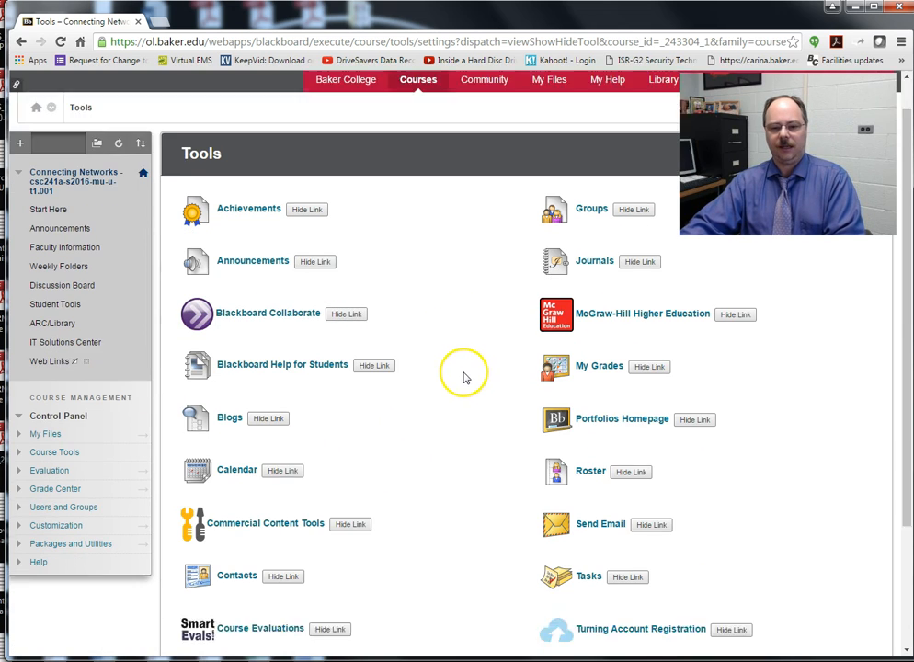
scroll(459, 445, down, 2)
scroll(454, 454, up, 2)
scroll(454, 454, down, 2)
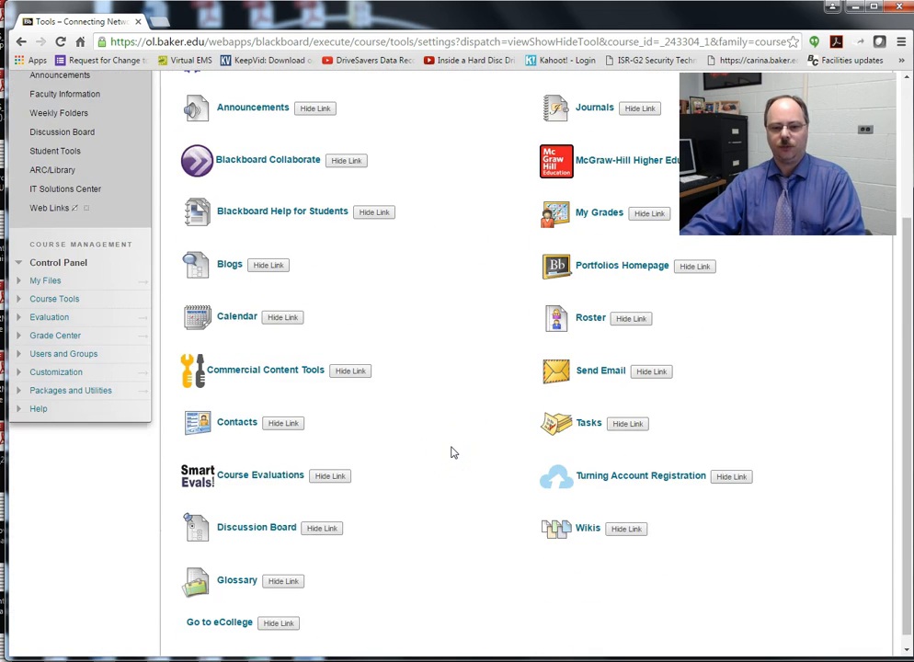
scroll(452, 453, up, 2)
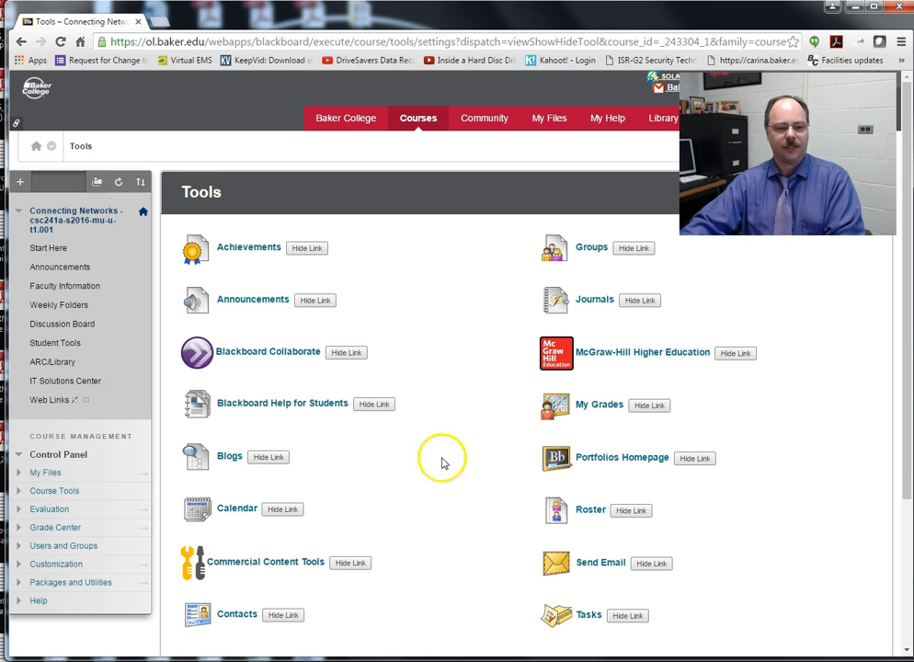
click(44, 362)
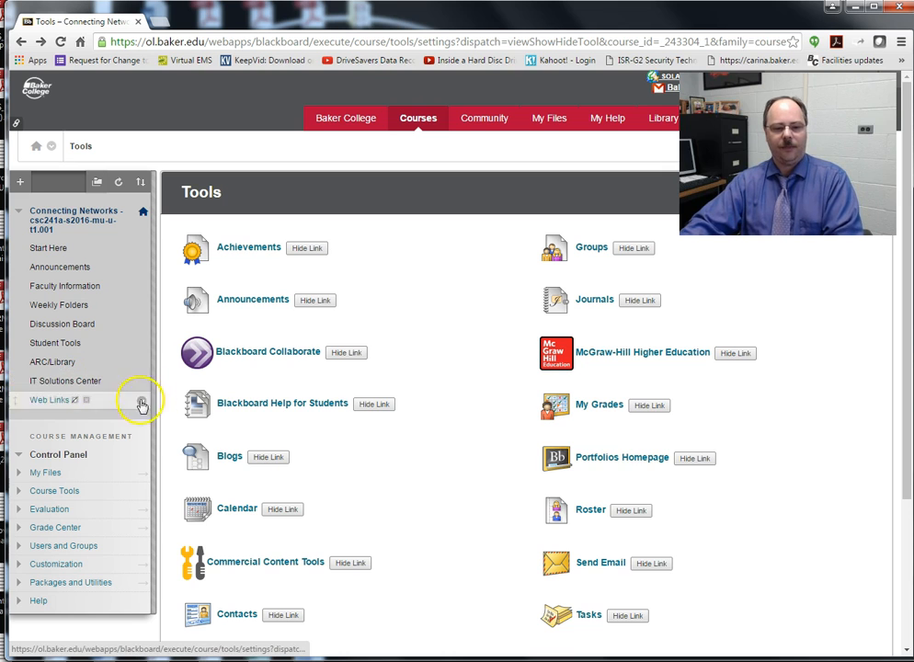
scroll(147, 423, down, 3)
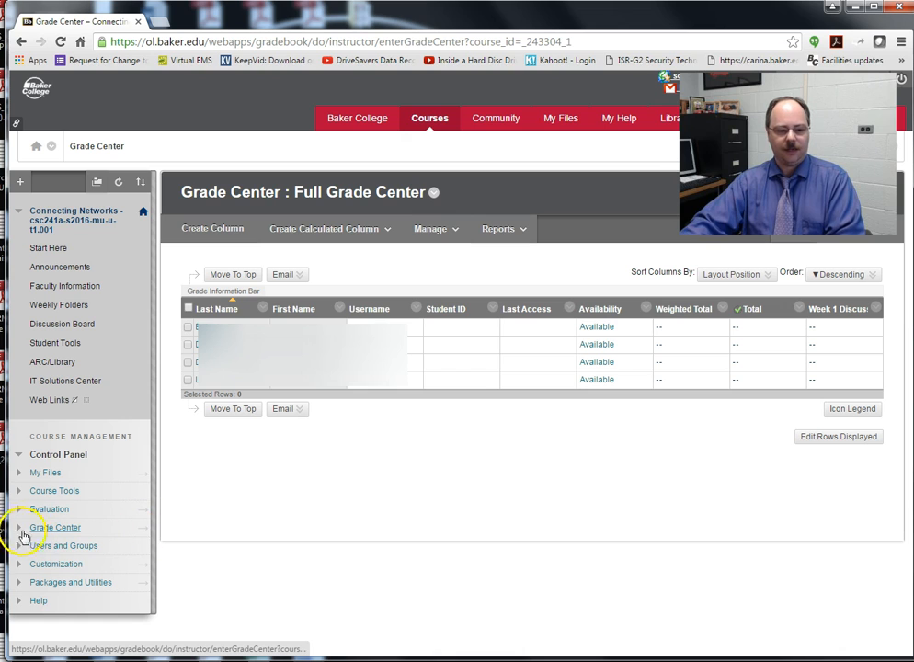
Step: Open the Full Grade Center and hide the Student ID column from instructor view
click(18, 529)
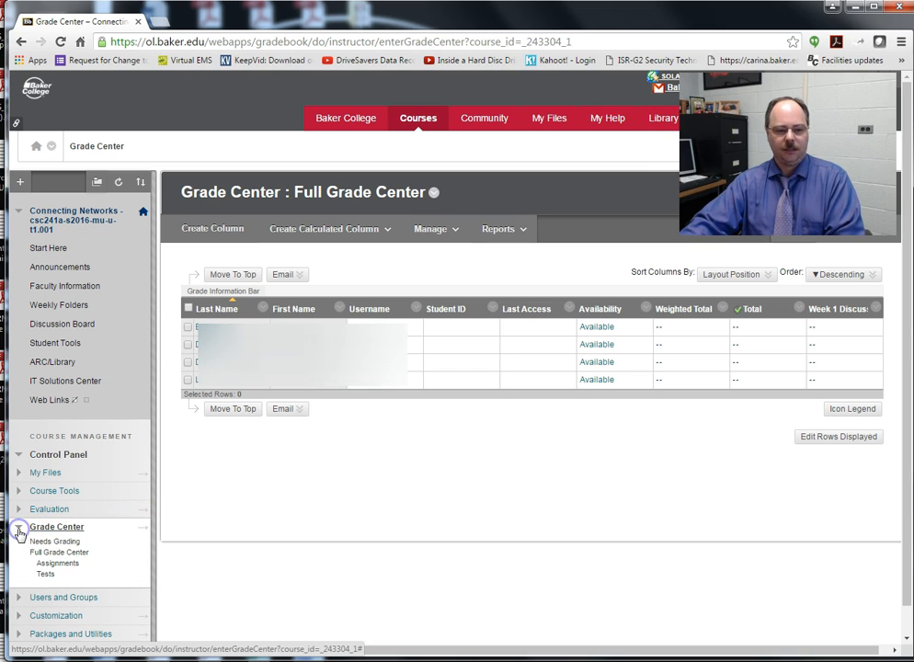
click(74, 557)
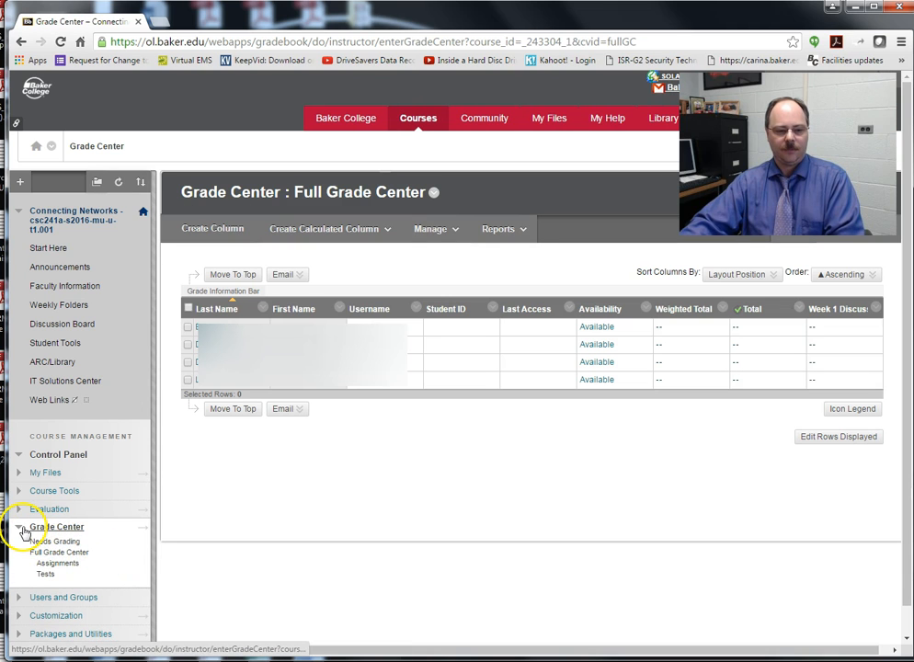
click(20, 530)
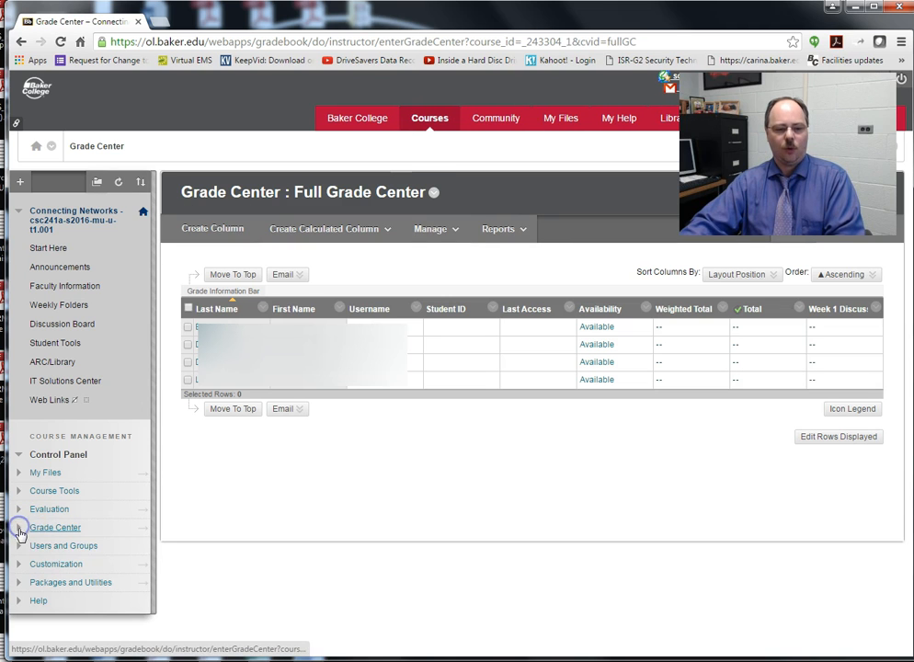
click(142, 533)
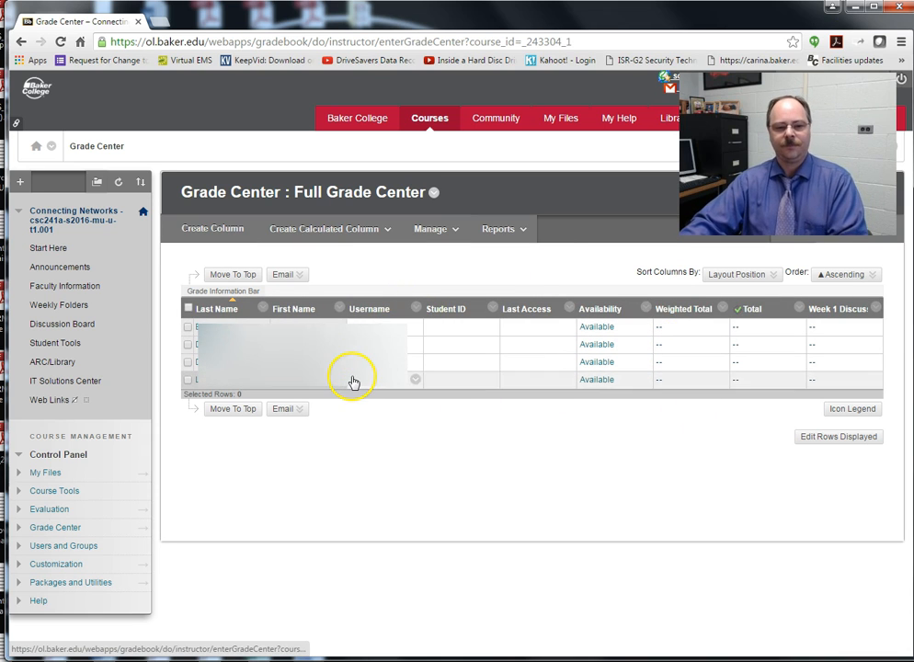
click(360, 230)
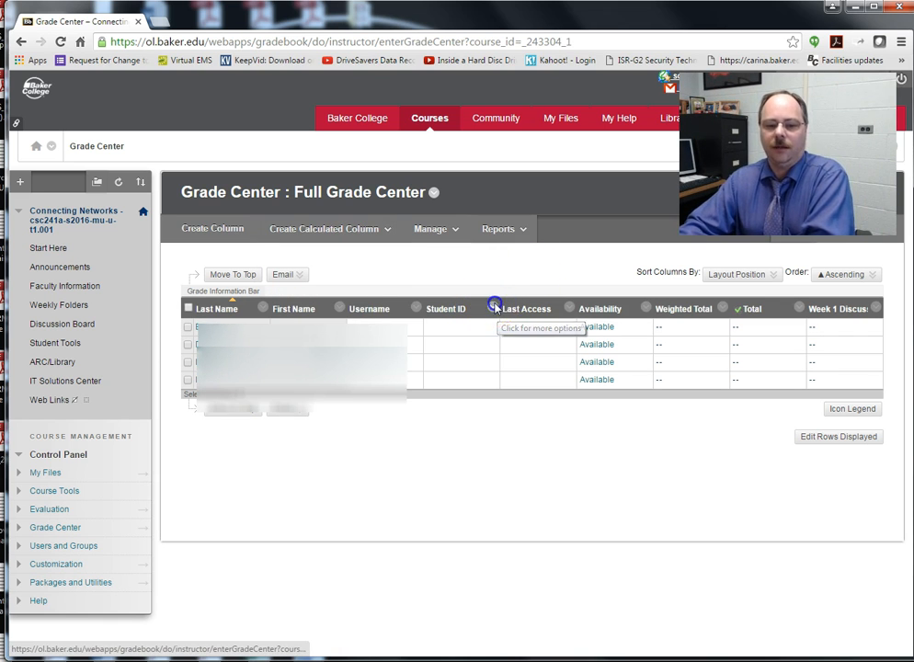
click(494, 307)
click(523, 367)
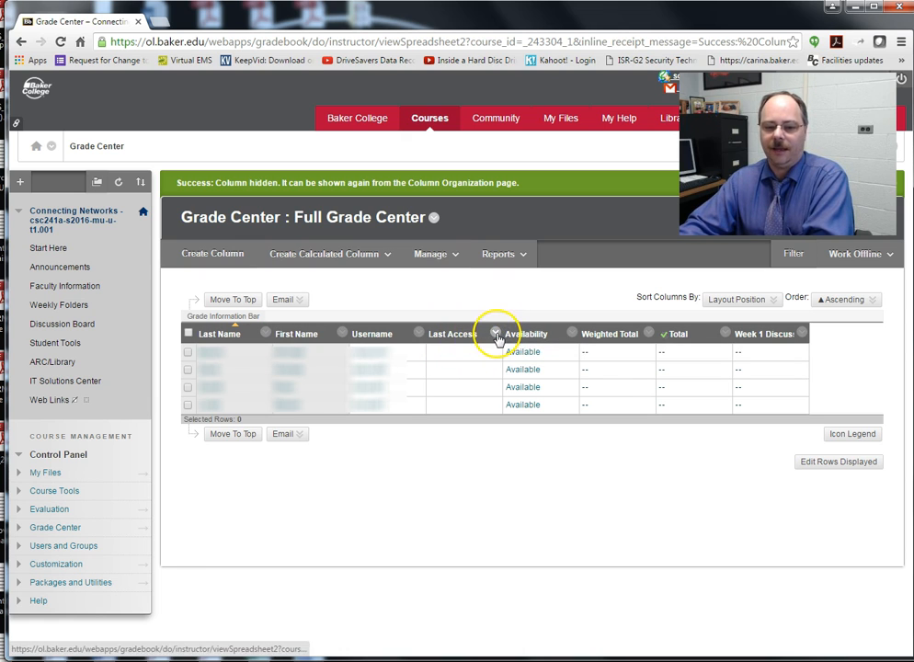
Step: Hide the Last Access and Availability columns from instructor view
click(496, 336)
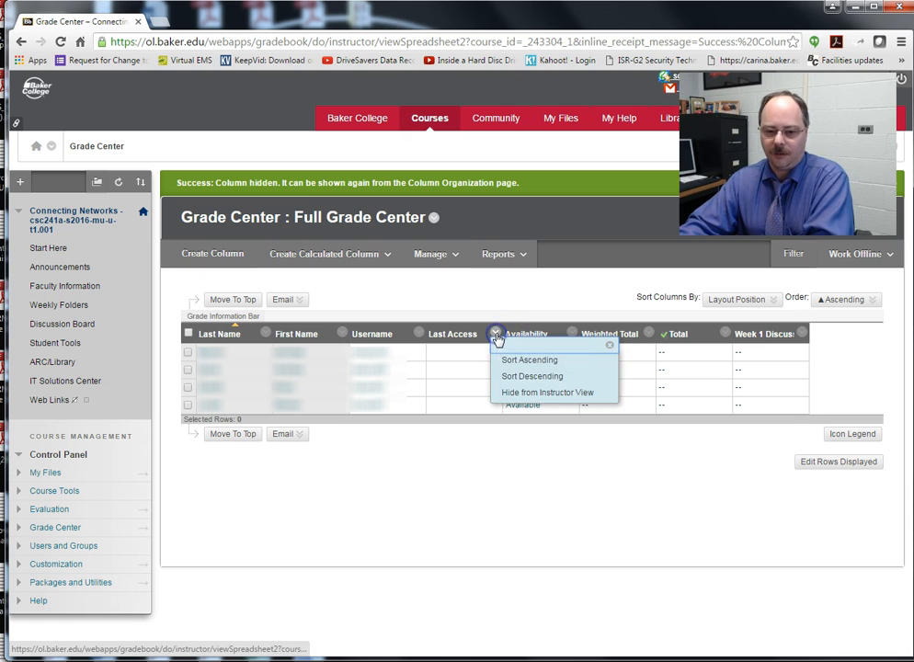
click(537, 395)
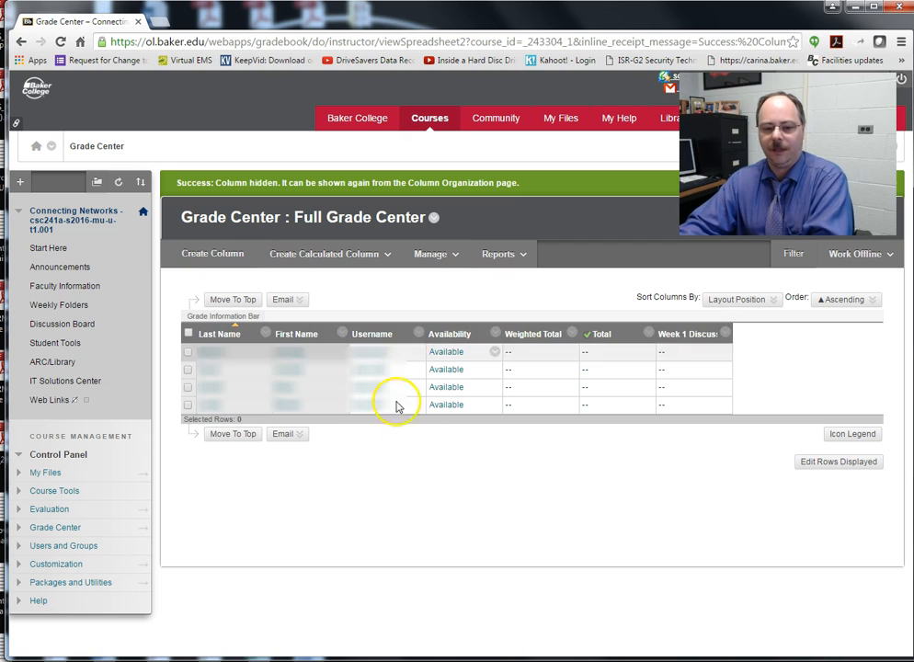
click(495, 333)
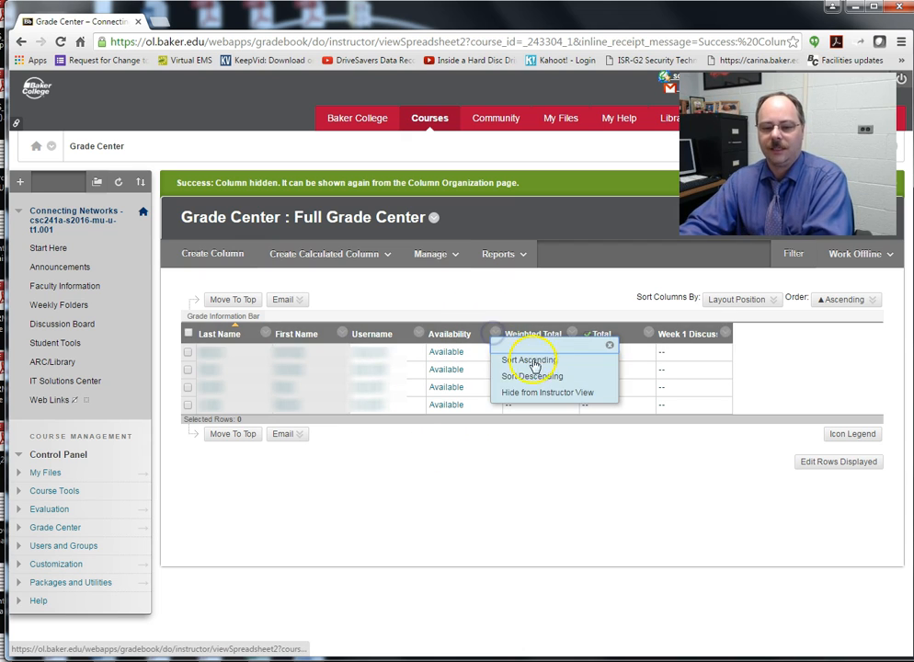
click(552, 396)
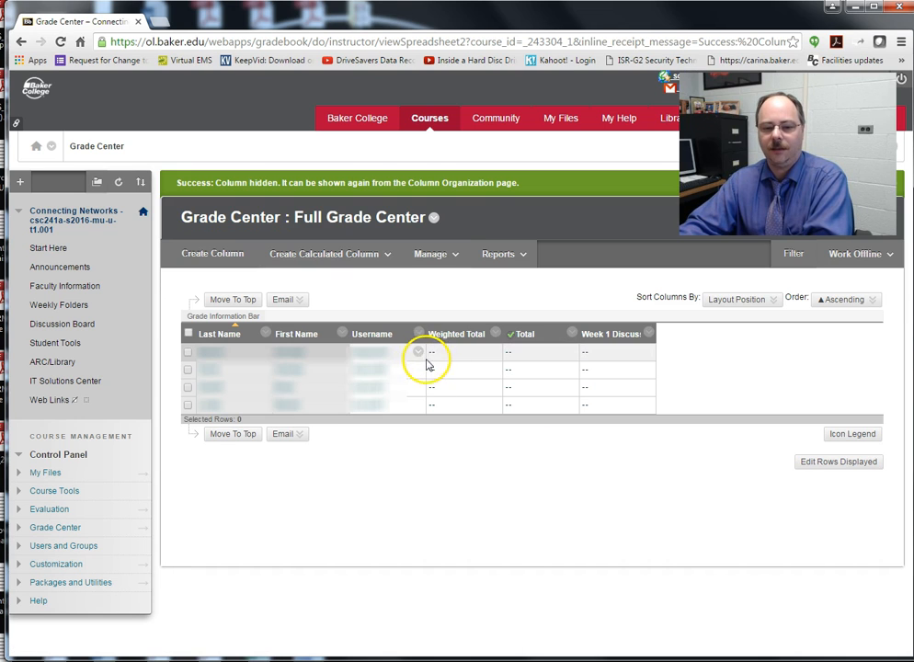
Step: Delete the Weighted Total column and confirm the permanent deletion
click(494, 337)
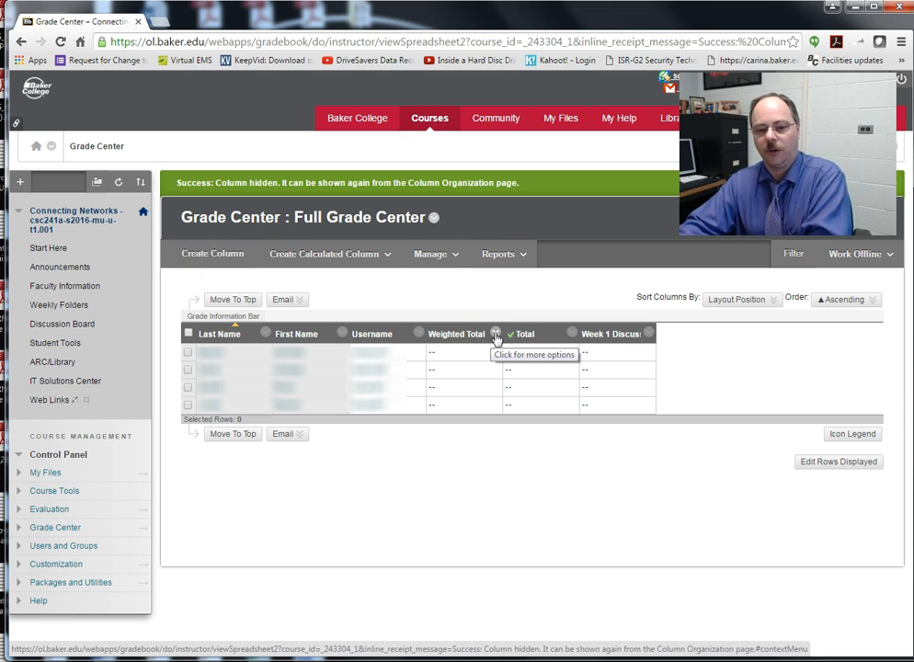
click(495, 337)
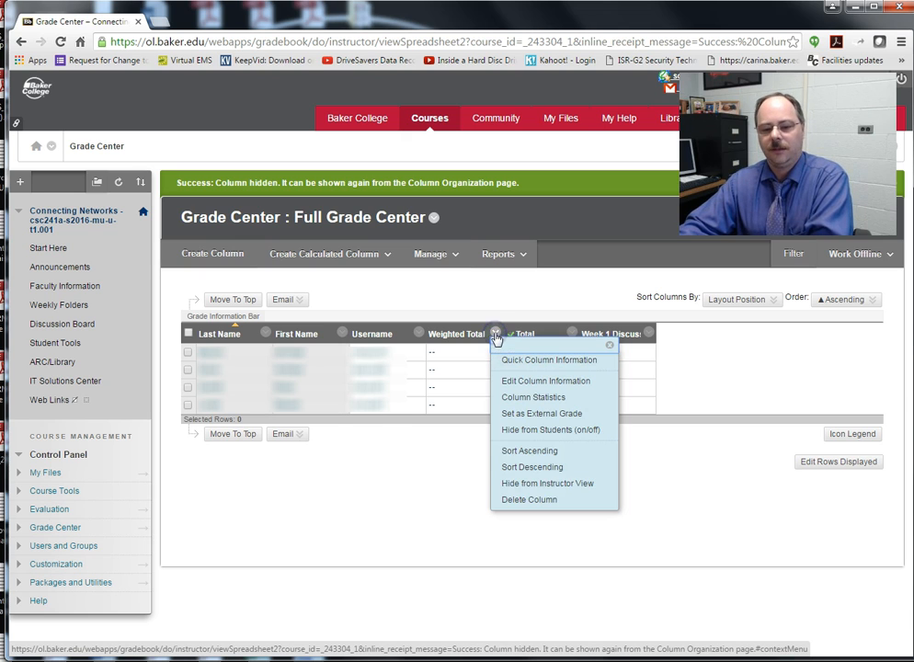
click(512, 501)
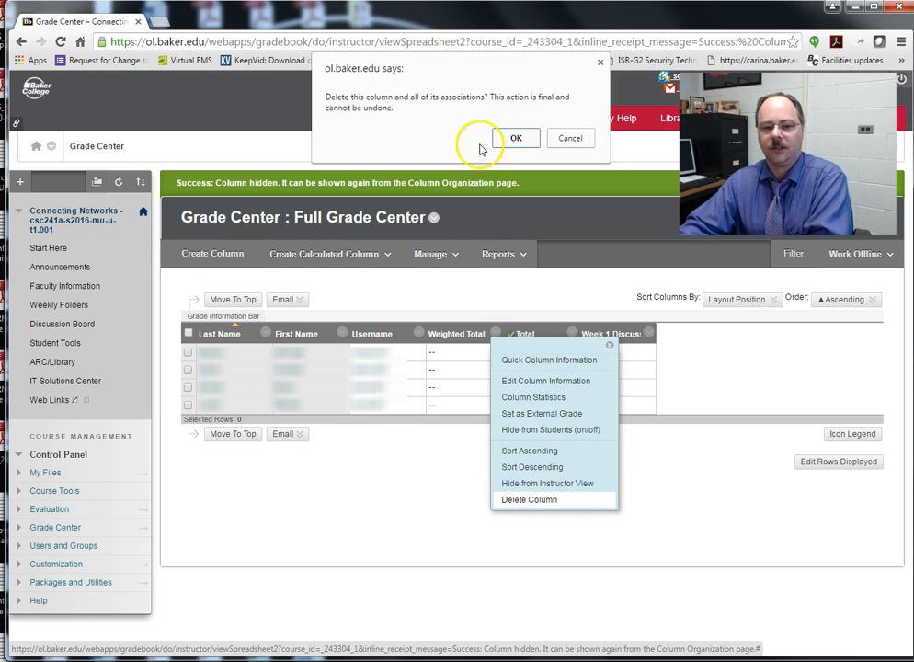
click(518, 139)
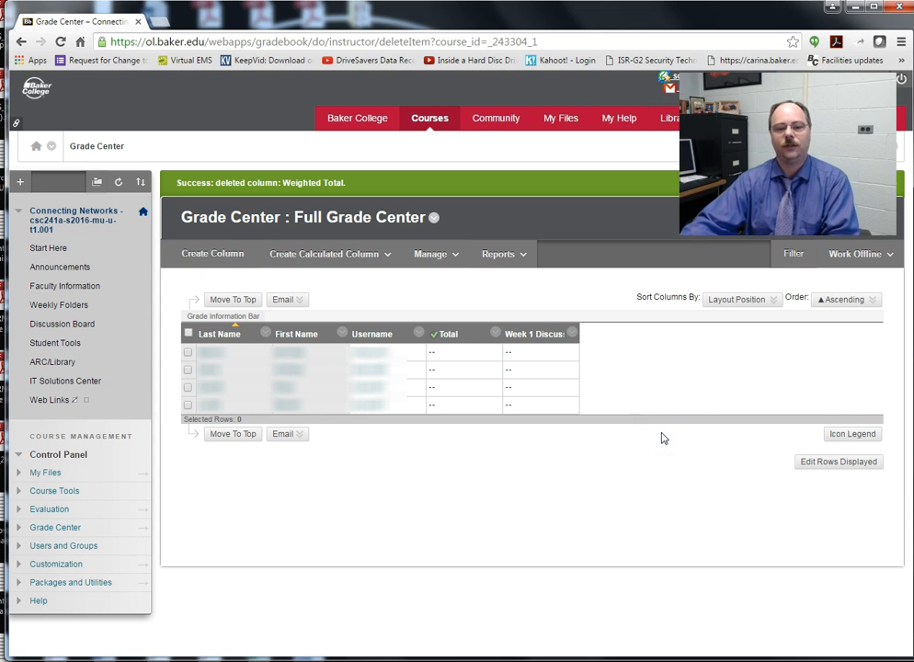
Step: Create a total column named 'Current Percentage' displayed as a percentage and submit it
click(348, 256)
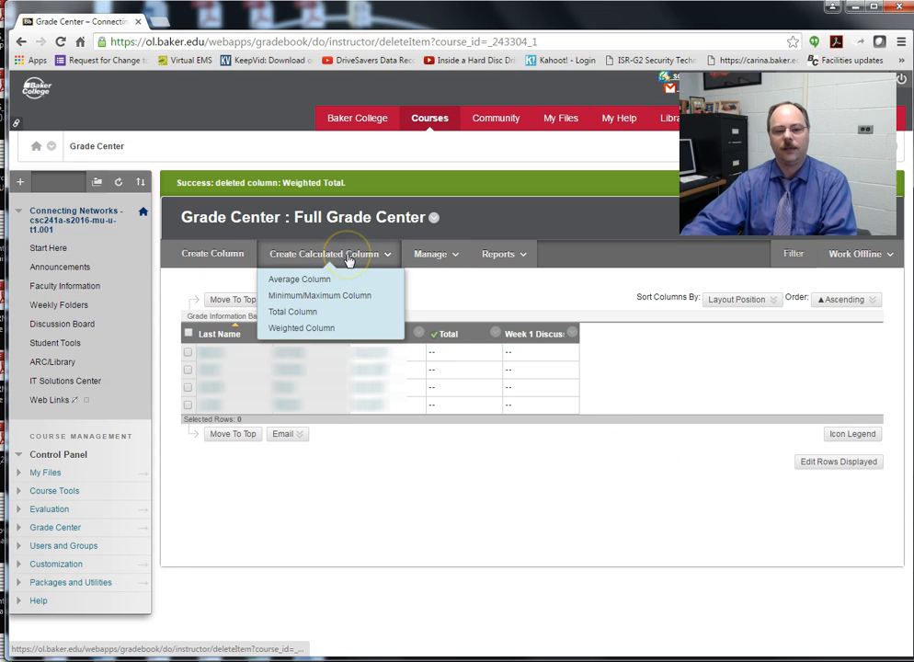
click(293, 312)
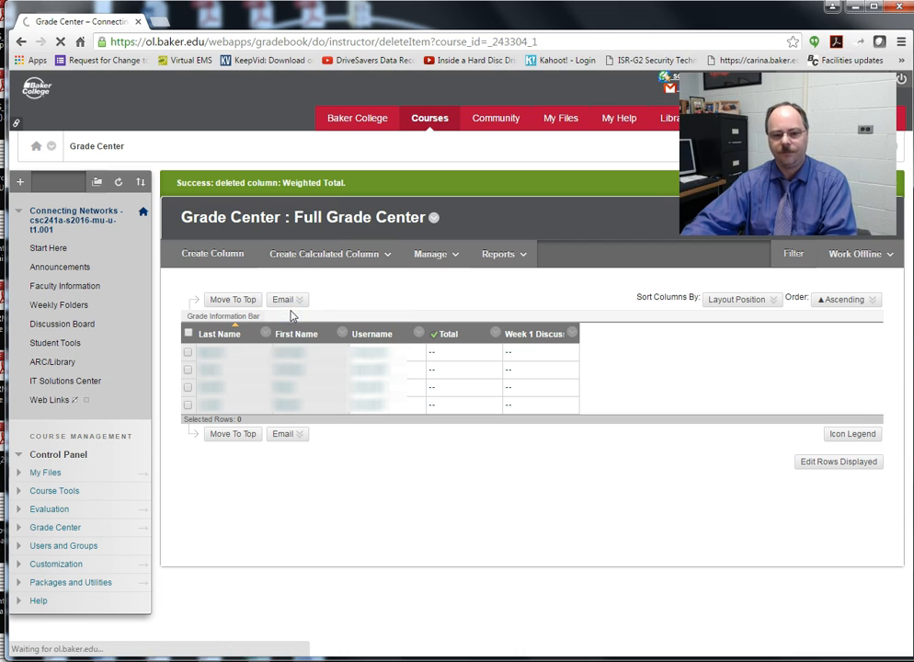
click(349, 319)
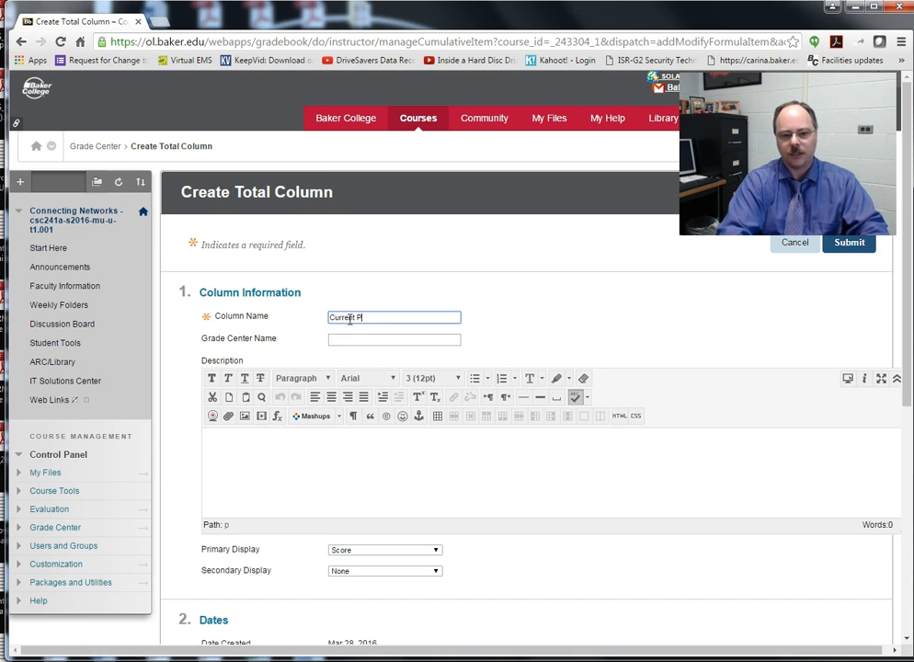
text(Current Percentage)
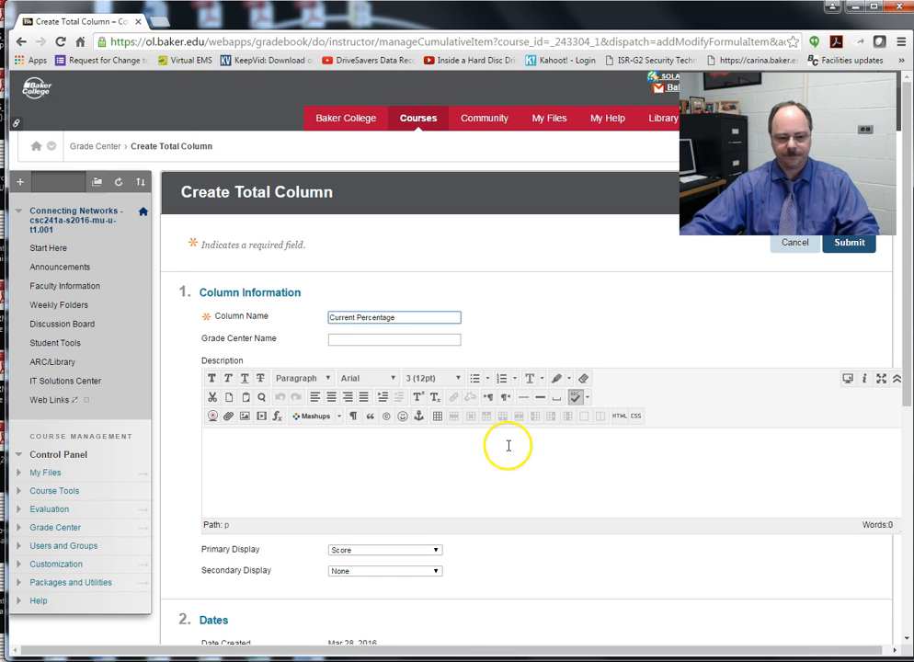
scroll(469, 455, down, 2)
click(381, 347)
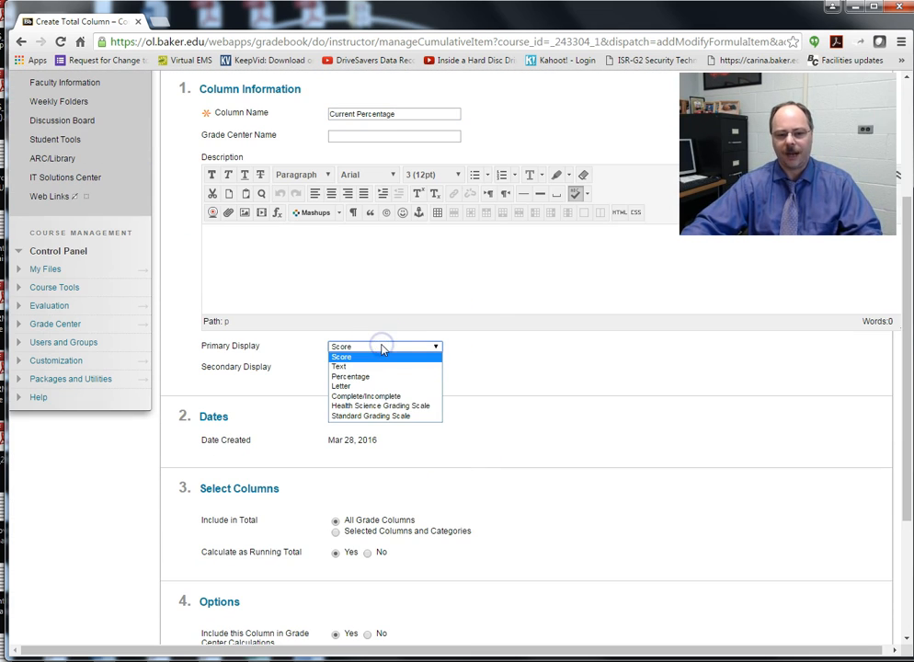
click(365, 377)
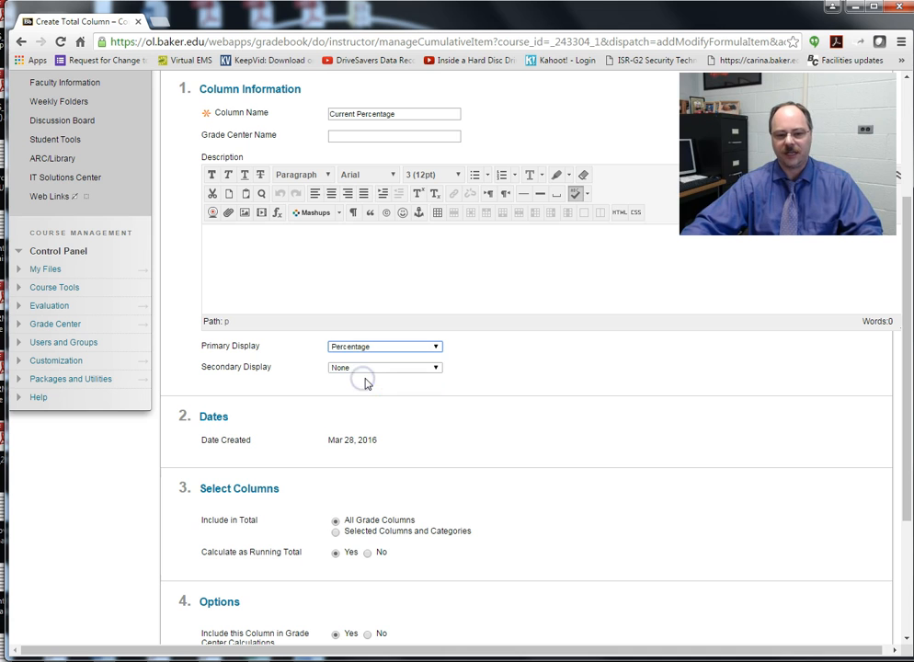
scroll(391, 460, down, 2)
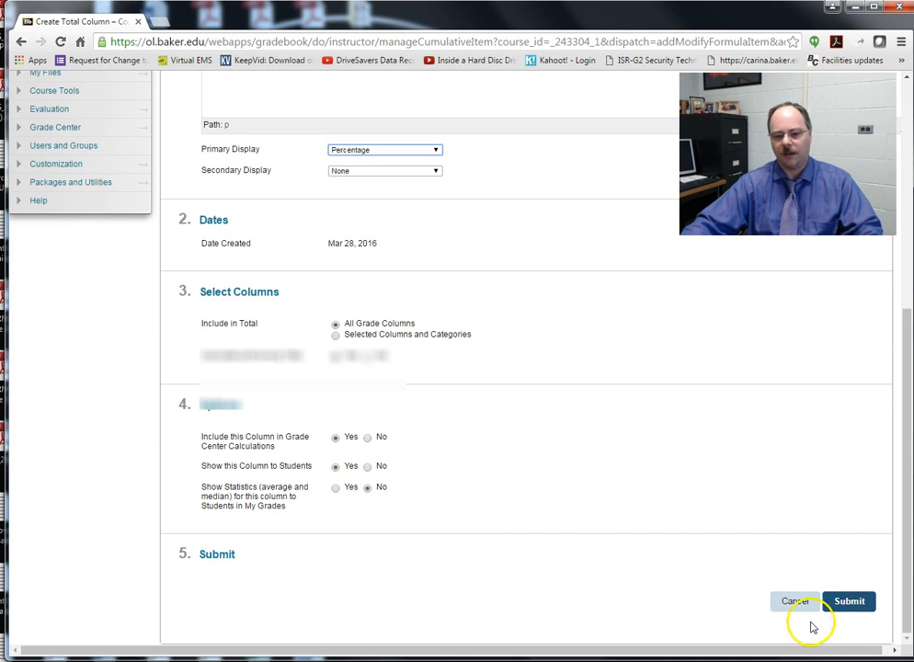
click(851, 601)
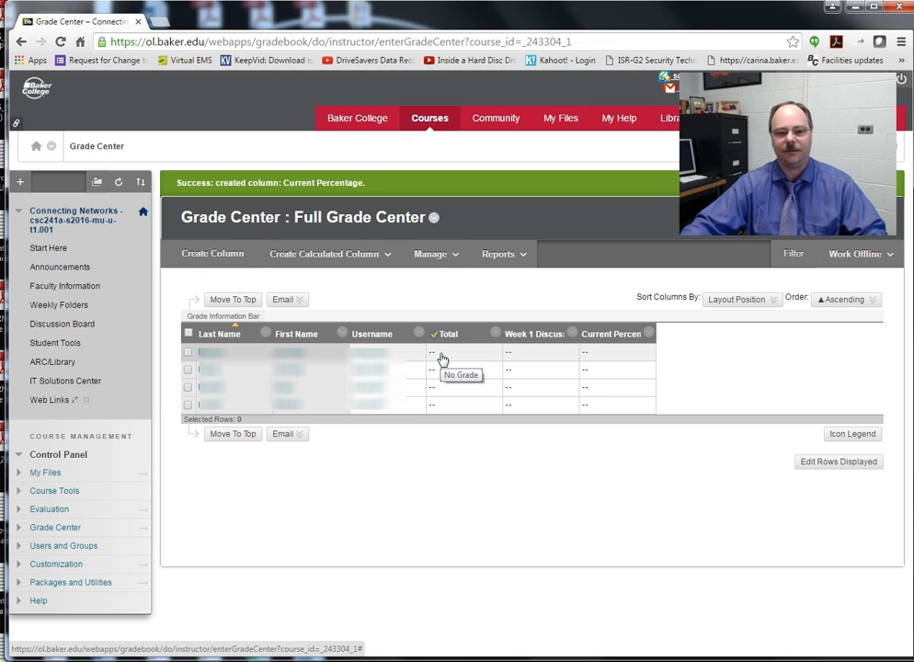
Step: Create a 'Current Grade' total column with Standard Grading Scale as its primary display
click(311, 256)
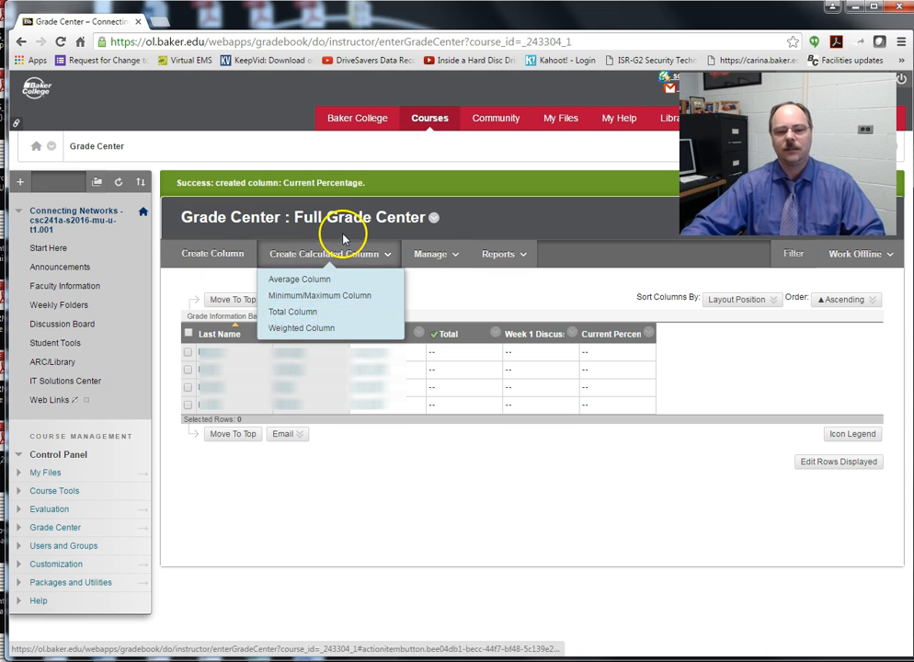
mouse_move(333, 257)
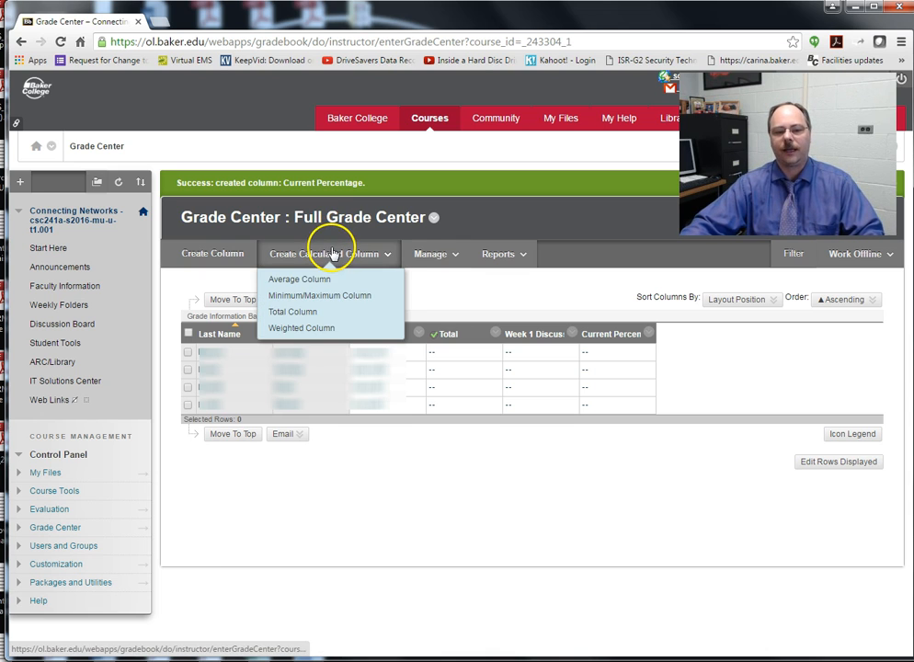
click(294, 313)
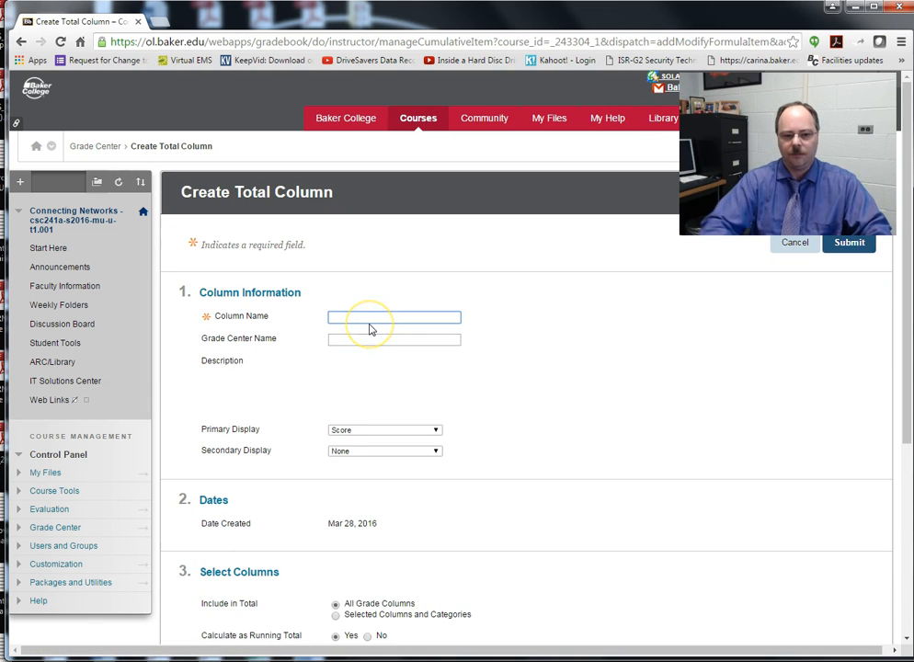
text(zvlu)
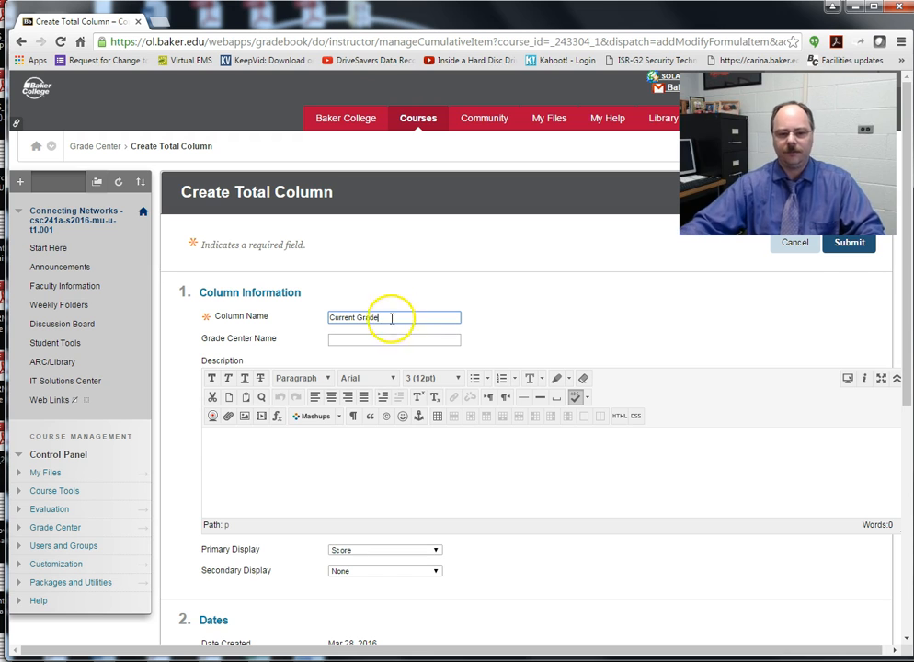
scroll(496, 428, down, 1)
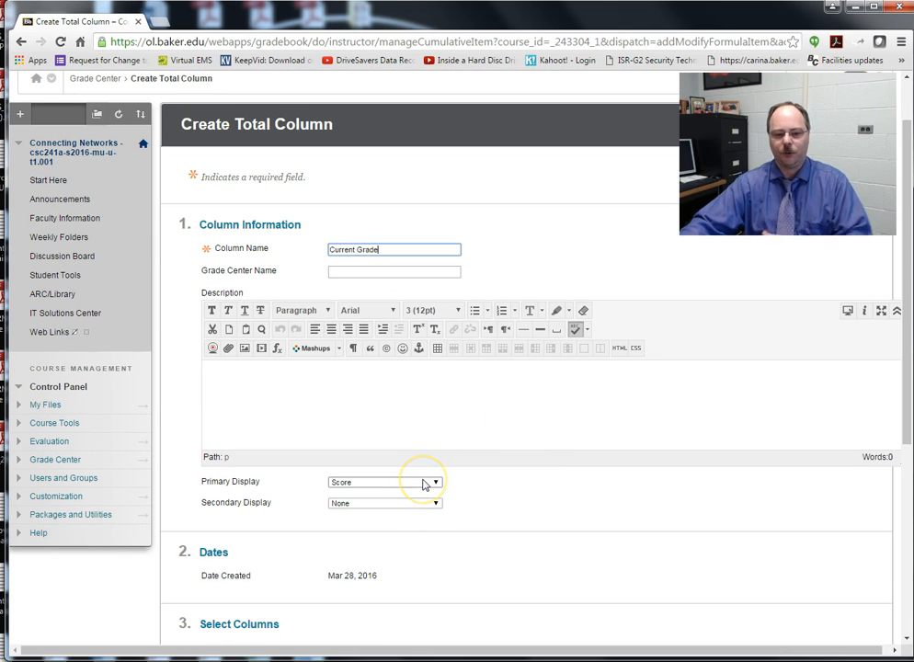
click(424, 483)
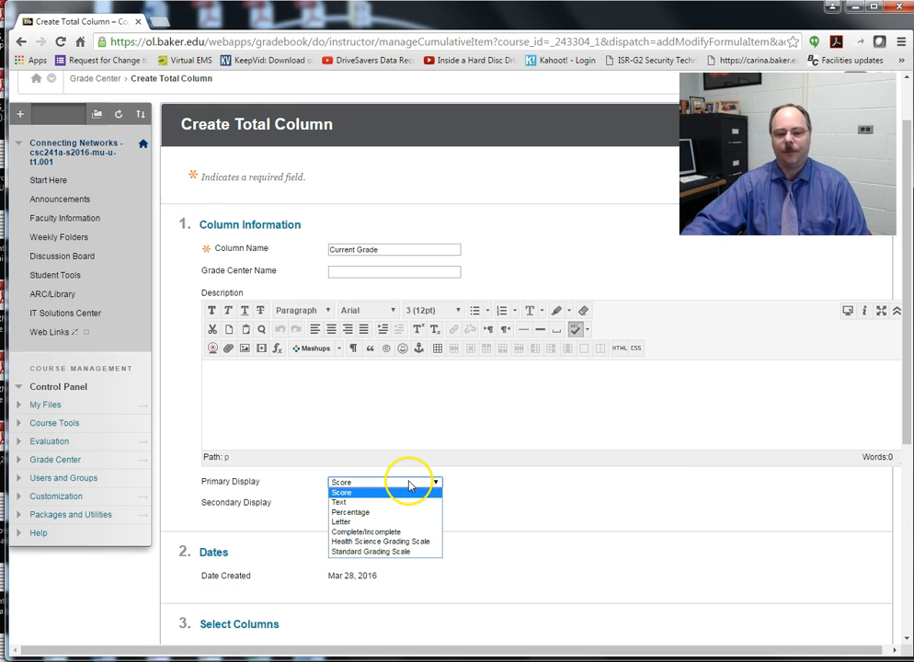
click(388, 552)
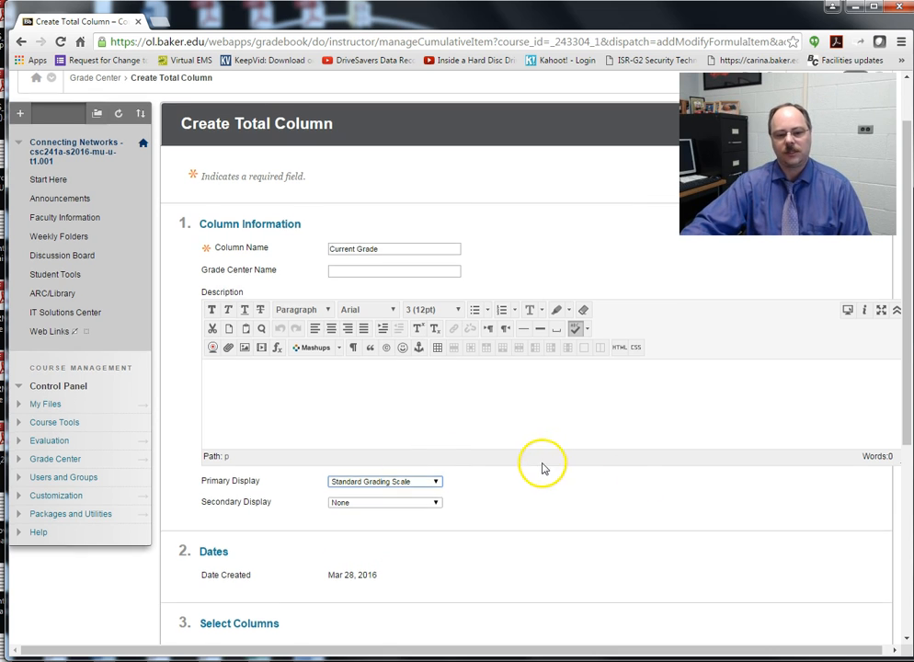
scroll(543, 469, down, 3)
scroll(552, 467, down, 2)
click(848, 601)
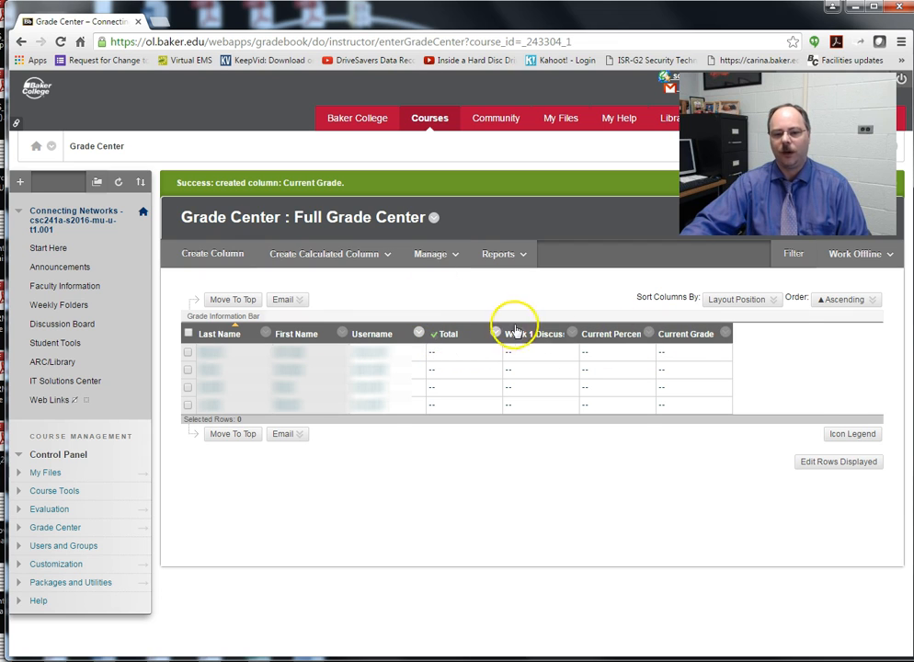
Step: In Column Organization, drag Current Percentage and Current Grade above Week 1 Discussion Board and submit
click(436, 255)
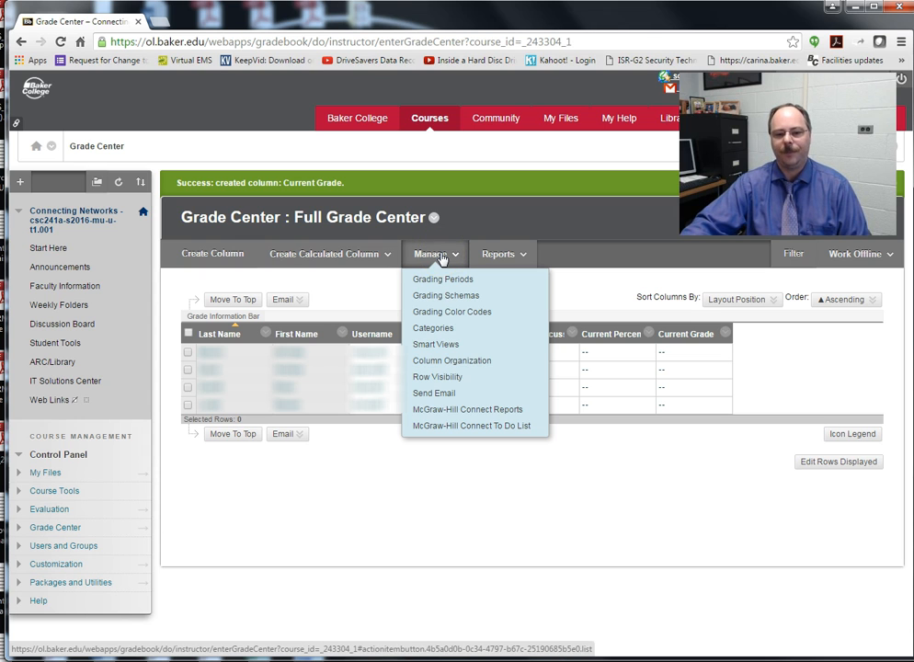
click(457, 361)
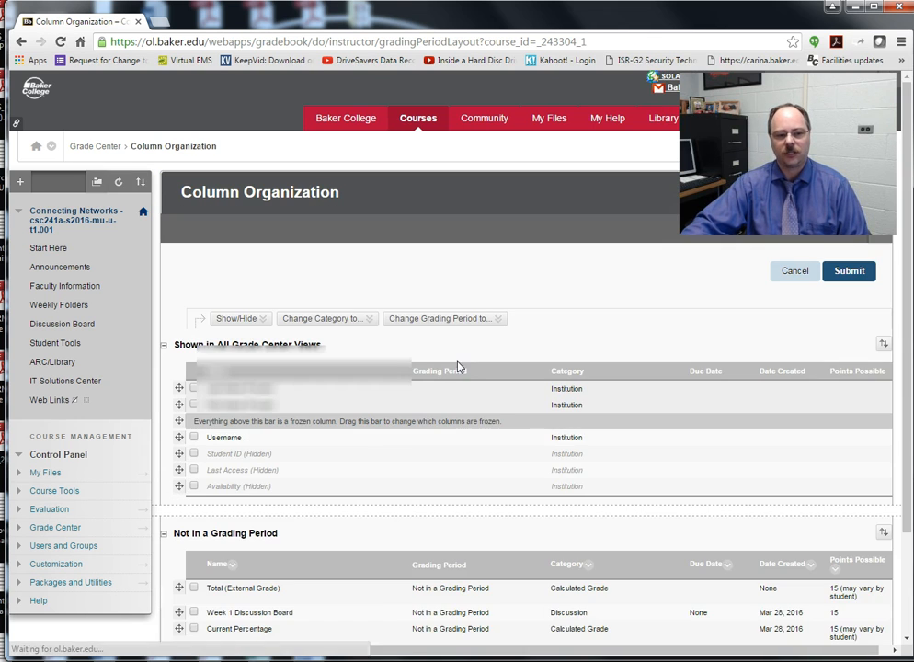
scroll(304, 474, down, 2)
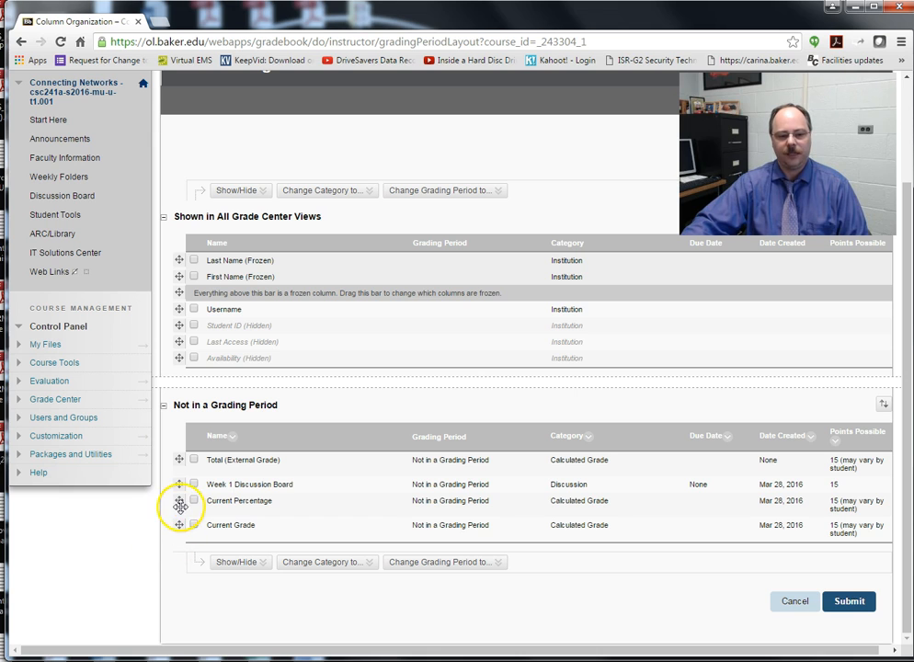
drag(184, 485, 184, 470)
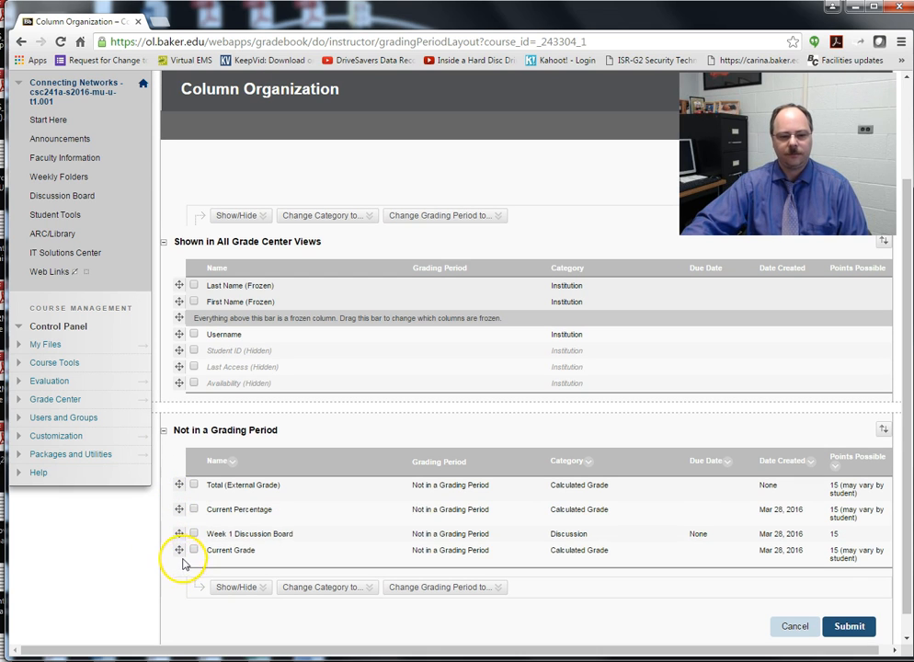
mouse_move(180, 551)
mouse_down()
mouse_move(184, 522)
mouse_move(181, 547)
mouse_up()
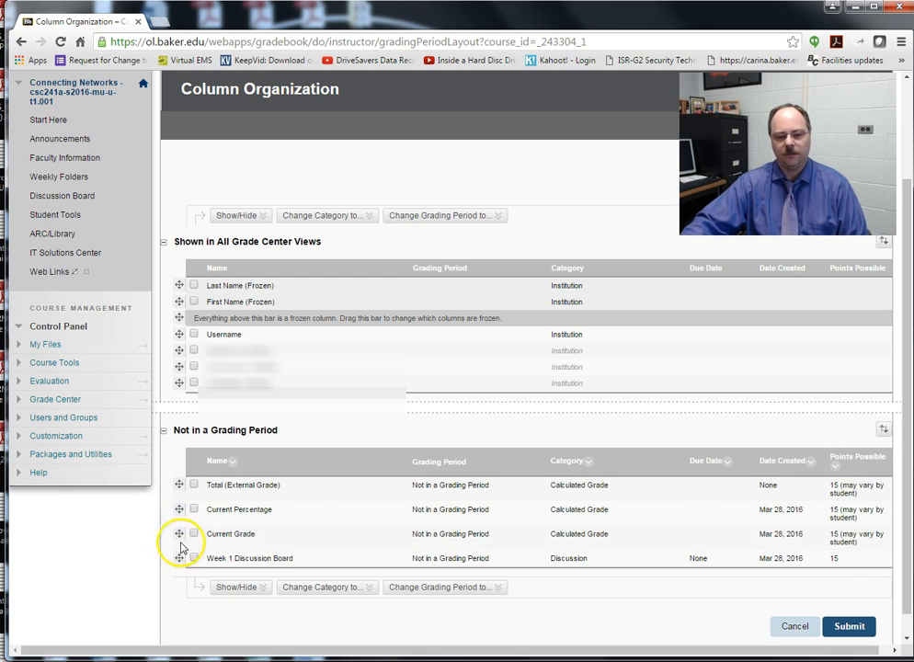
click(854, 627)
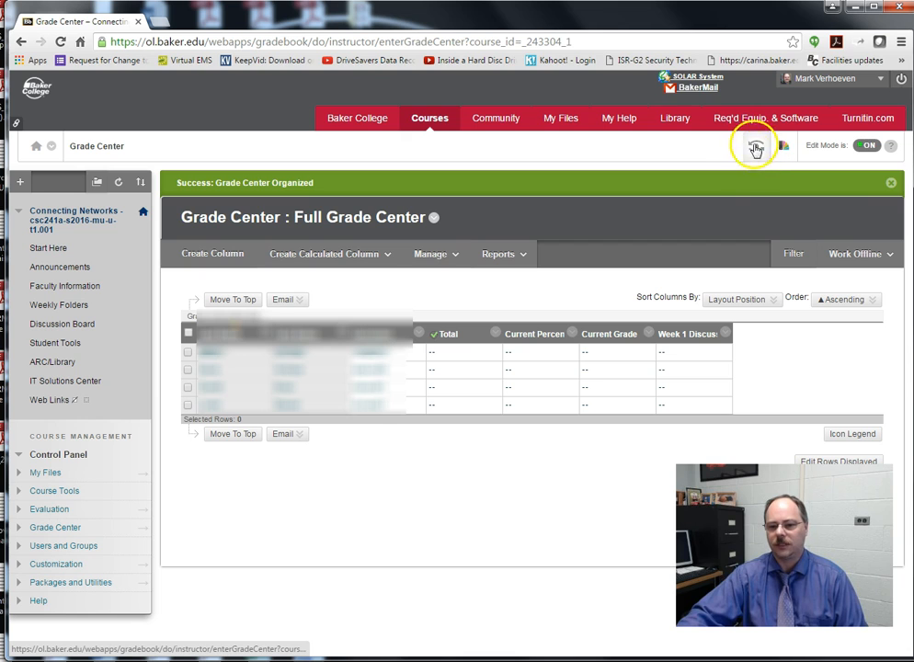
Step: Switch to Student Preview and open Student Tools to reach the My Grades page
click(755, 150)
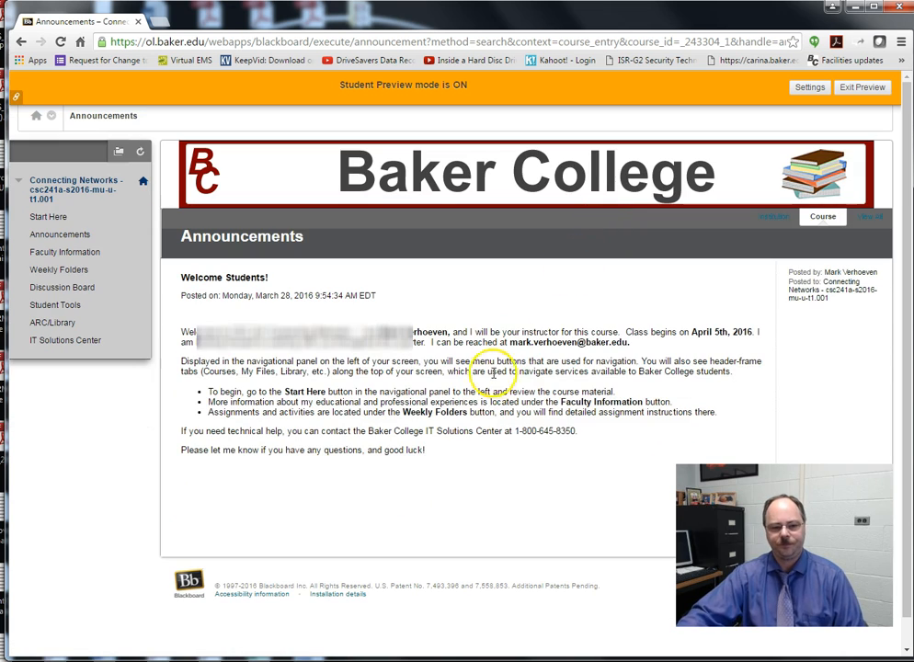
click(57, 307)
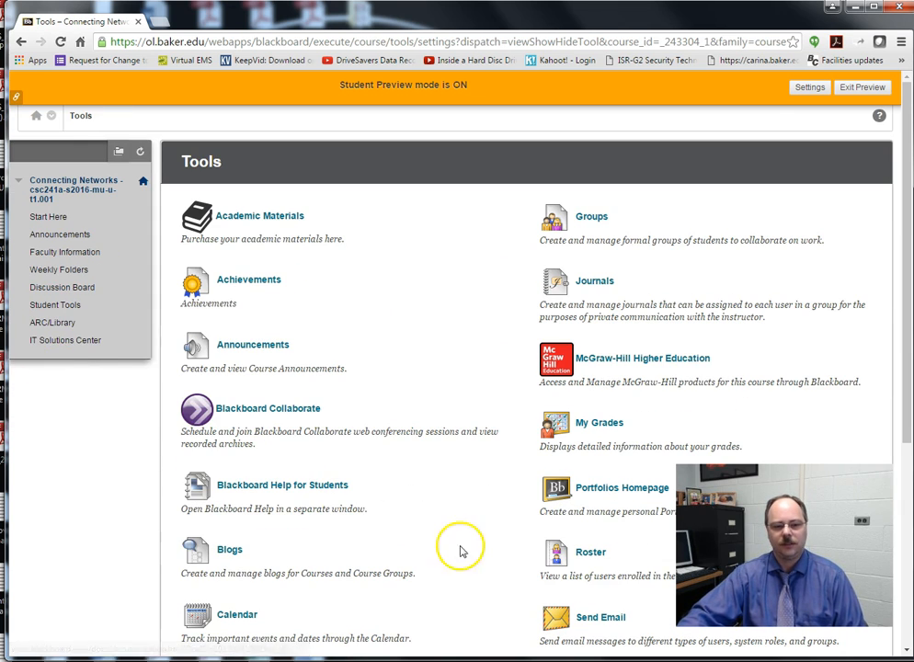
scroll(585, 462, down, 1)
scroll(583, 463, down, 1)
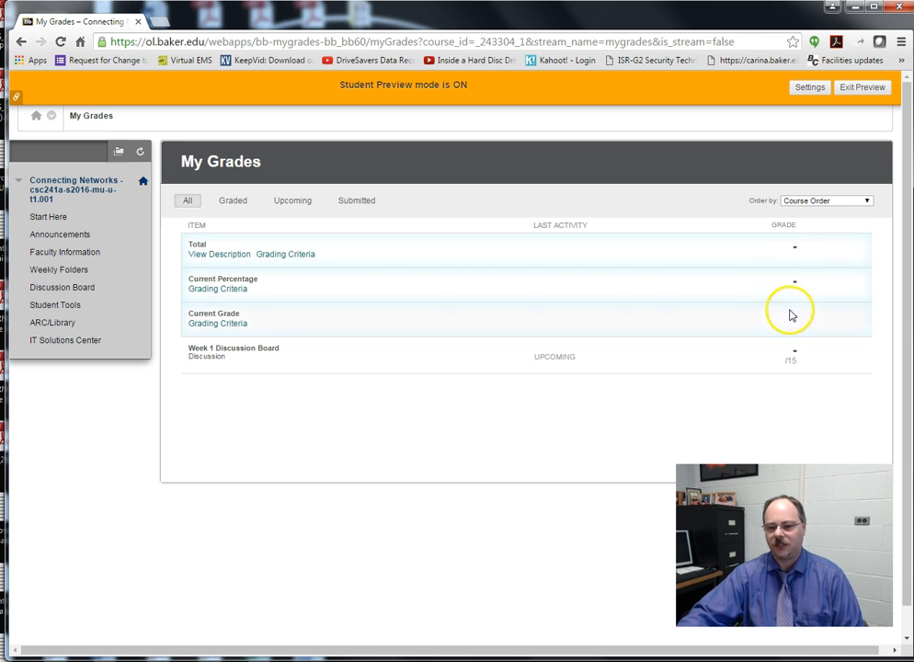
Step: Exit student preview, deleting the preview user and its data, and return to the Grade Center
click(865, 89)
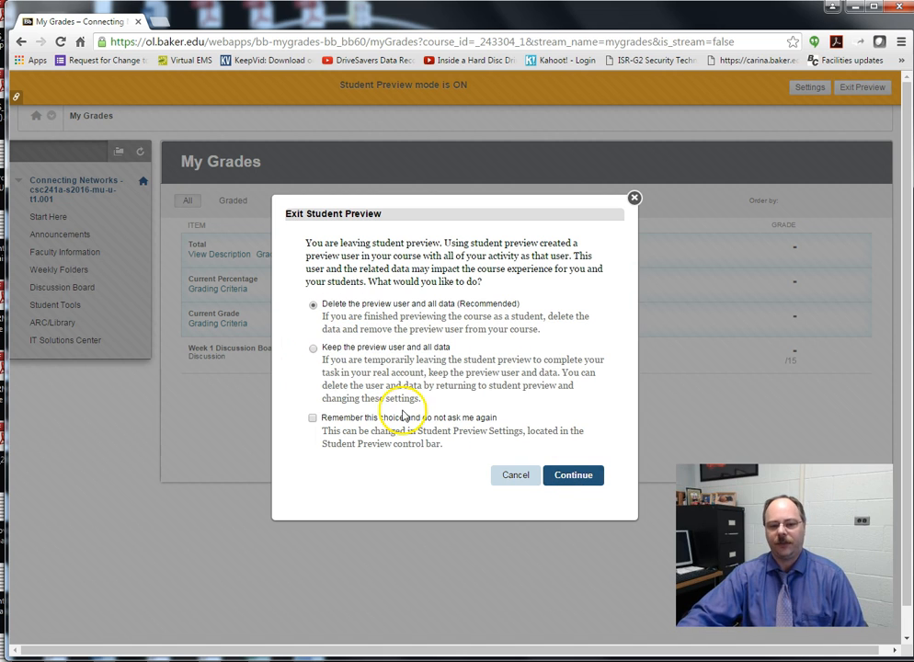
click(578, 475)
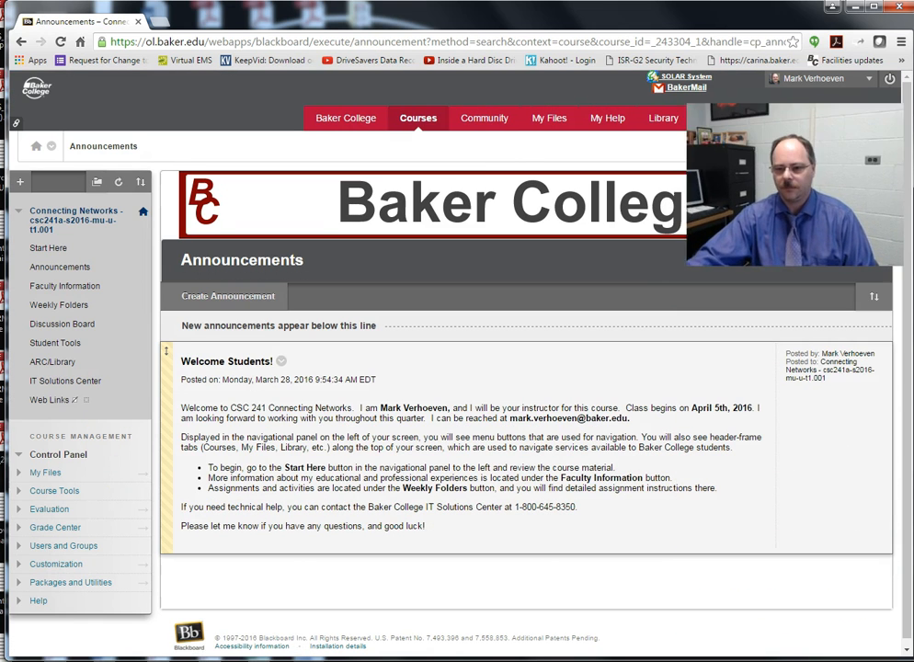
click(144, 532)
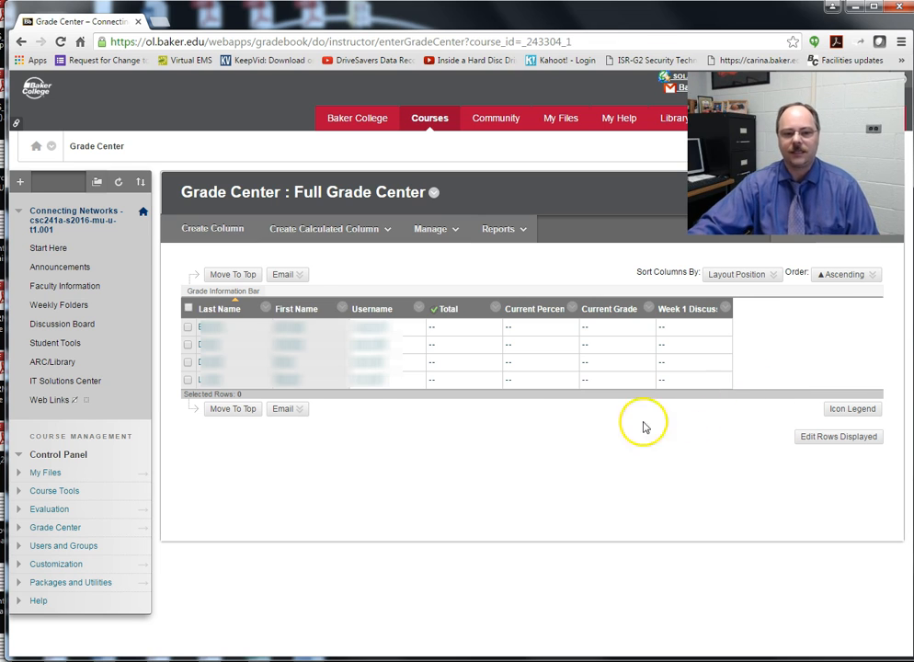
Step: Create a grade column named Chapter 1 Test, 20 points possible, displayed as a percentage
click(213, 230)
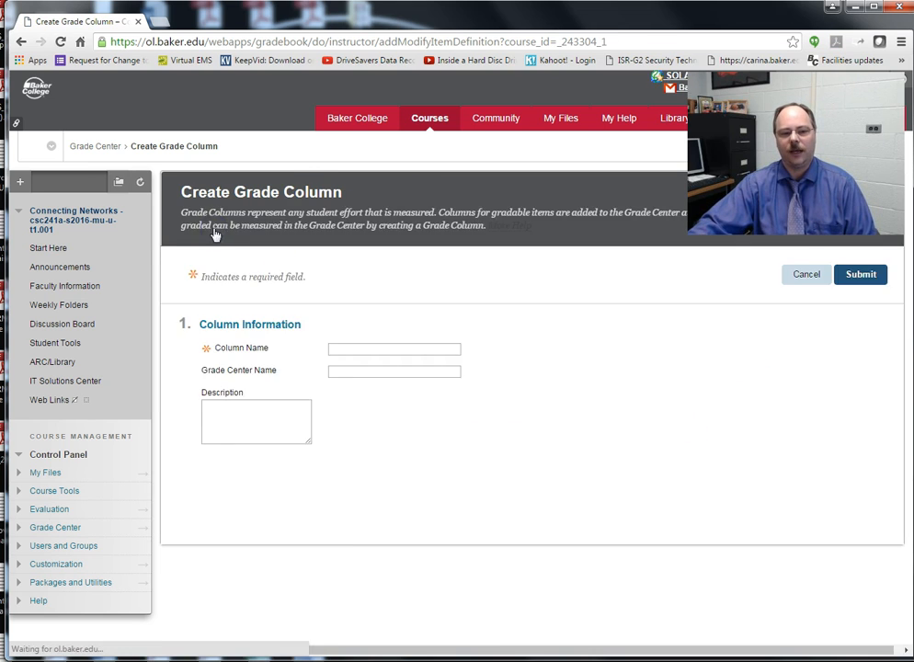
click(373, 315)
text(T)
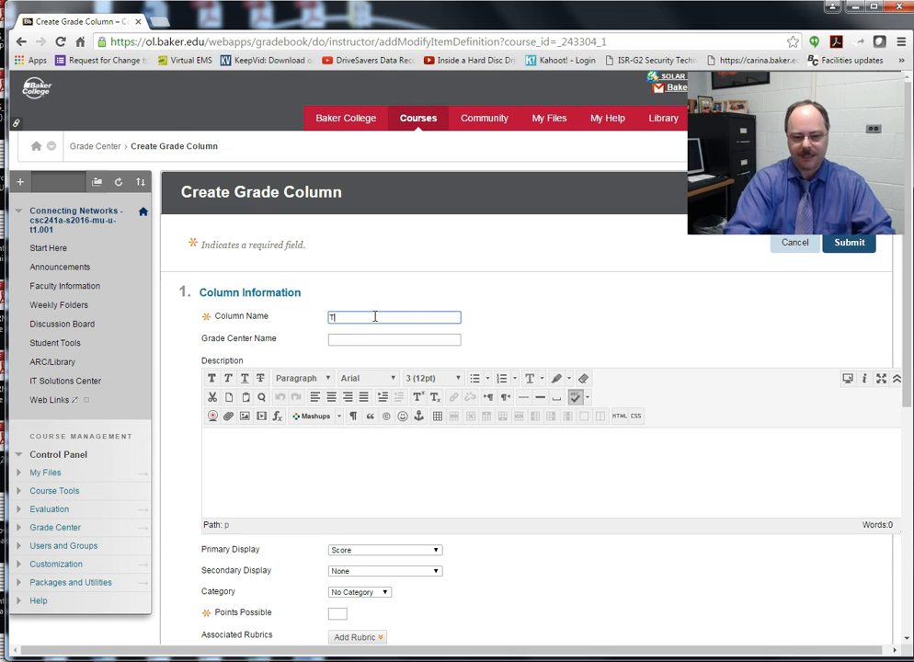
text(est 1)
scroll(568, 458, down, 2)
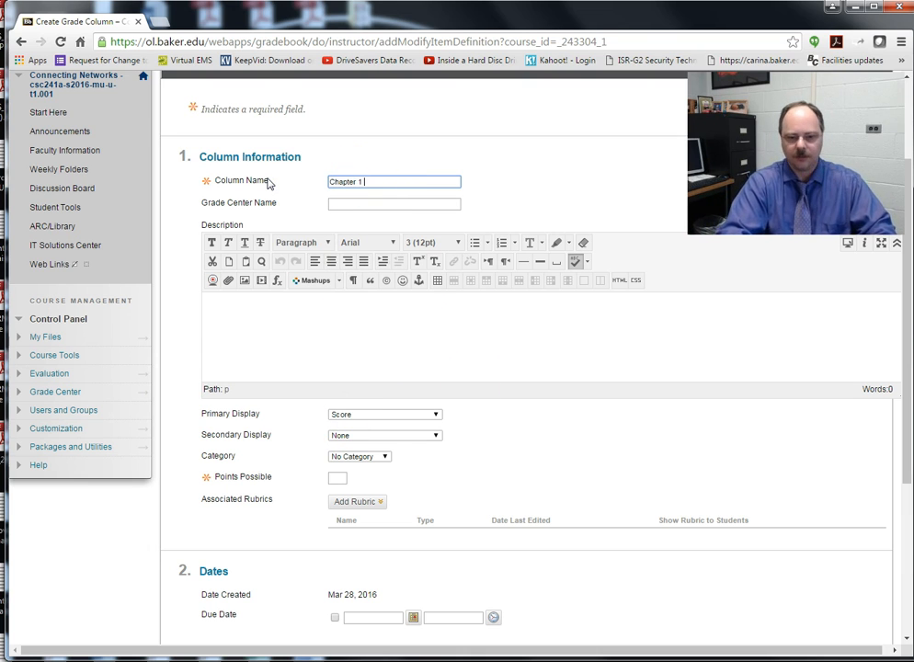
click(345, 480)
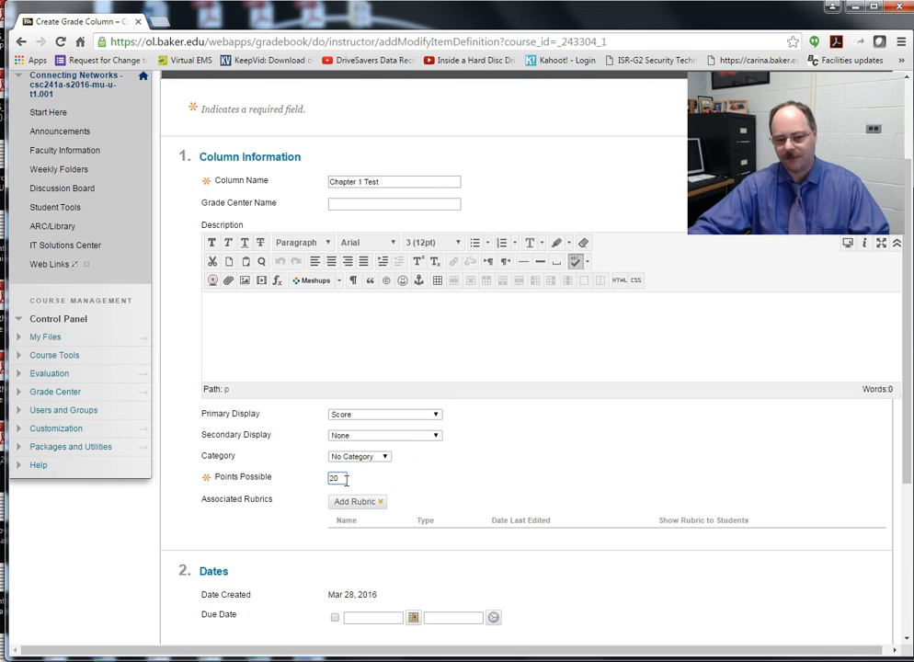
click(390, 414)
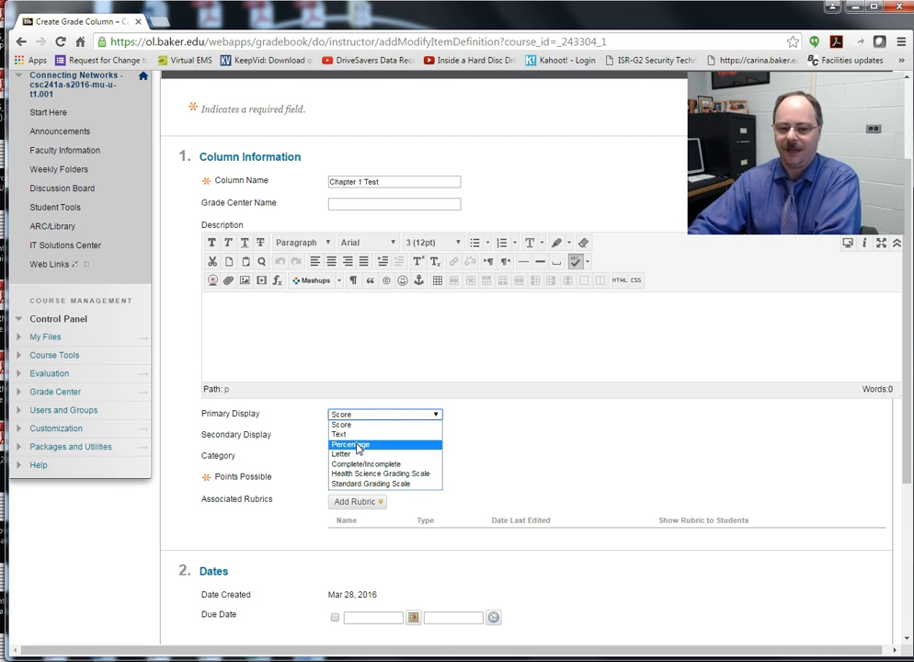
click(357, 445)
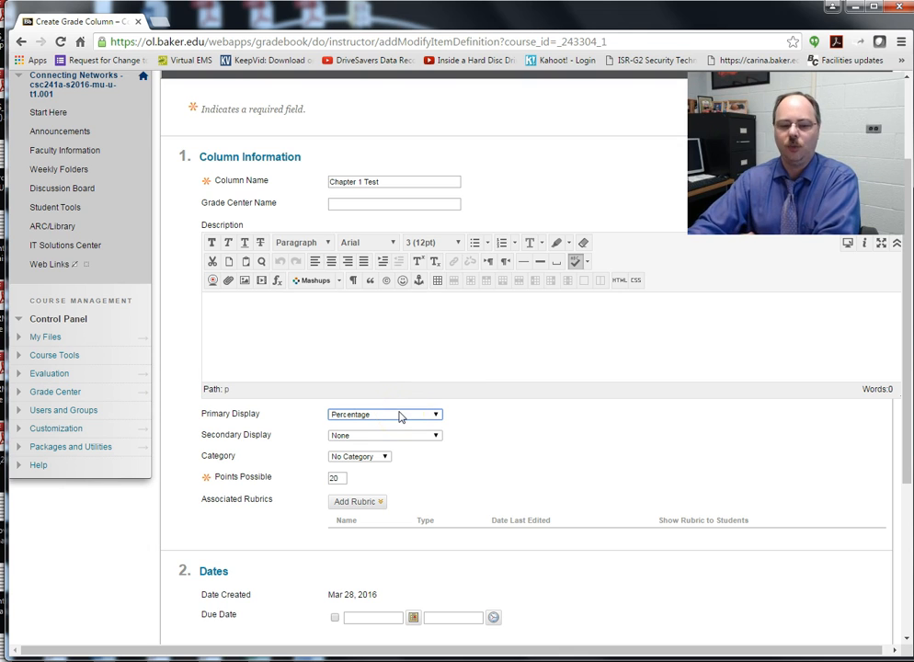
scroll(804, 491, down, 3)
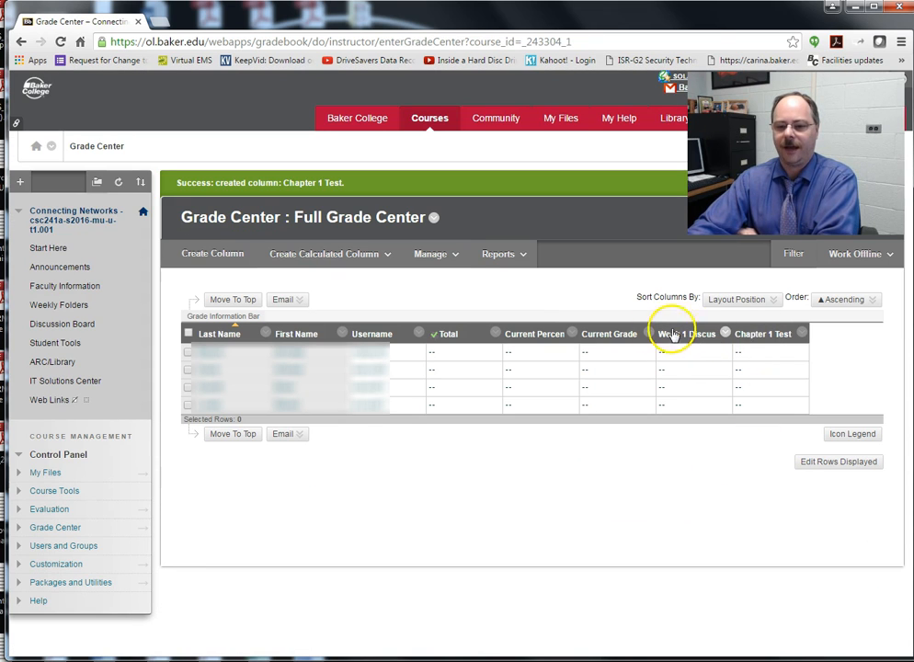
Step: Go to the Weekly Folders content area from the course menu
mouse_move(672, 338)
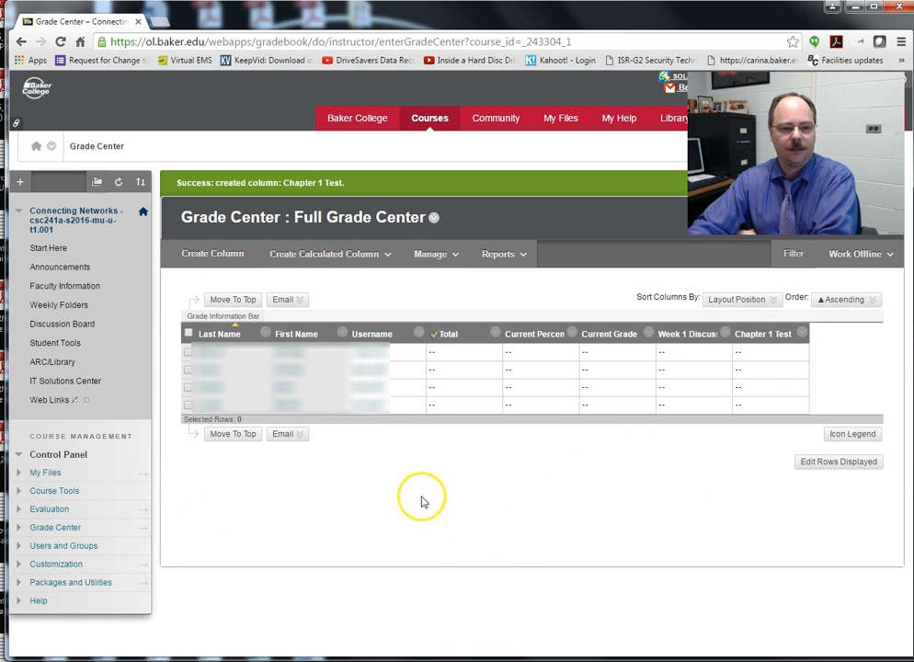
click(65, 305)
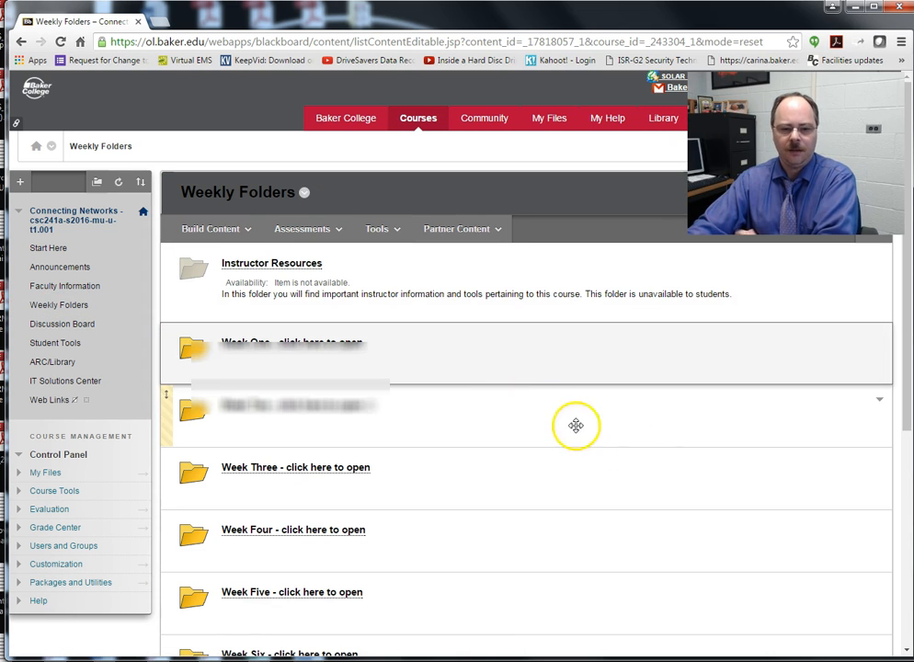
Step: Open the Week One folder in Weekly Folders
scroll(497, 552, down, 3)
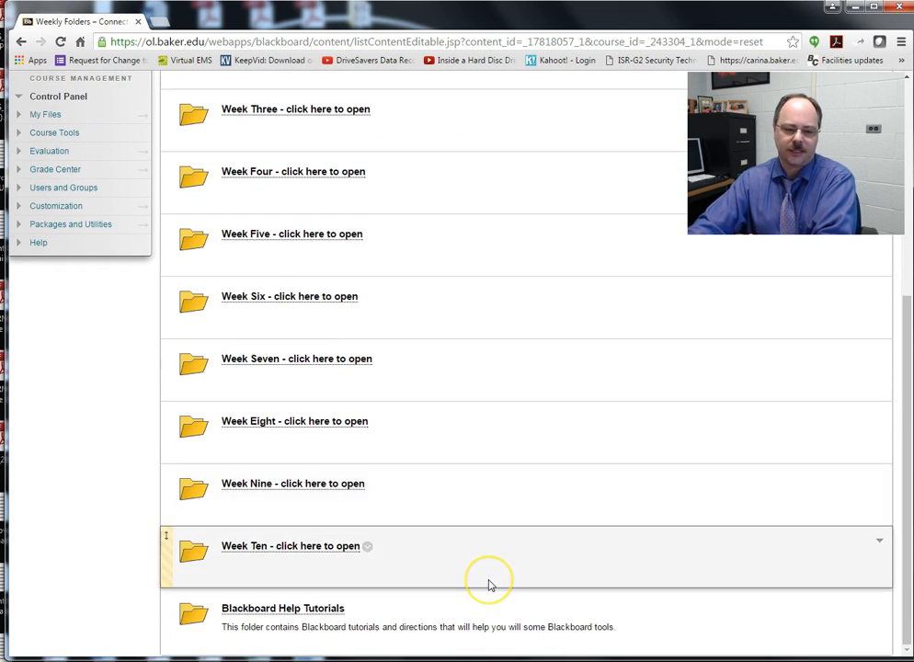
scroll(489, 585, up, 4)
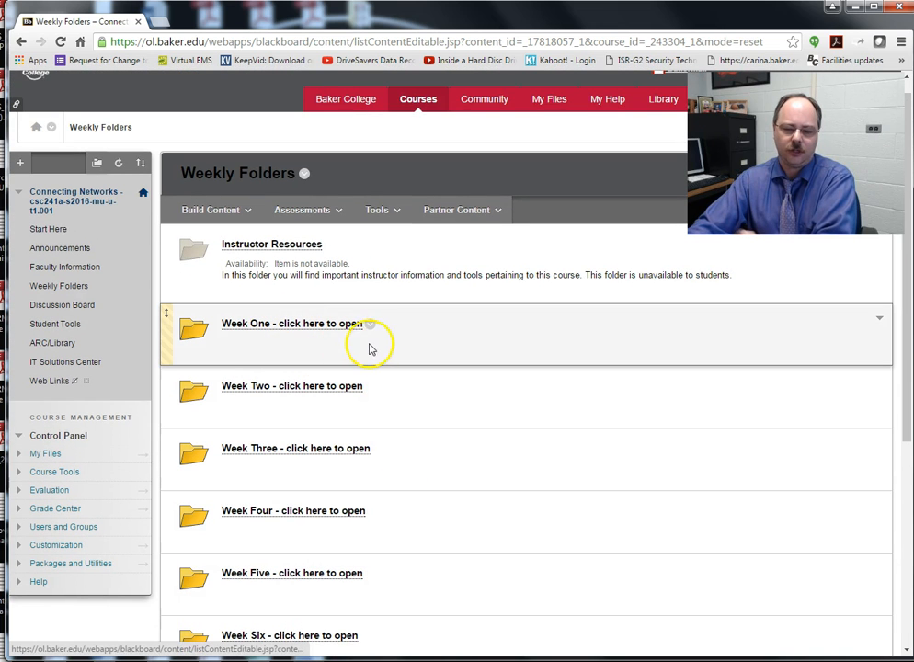
click(305, 322)
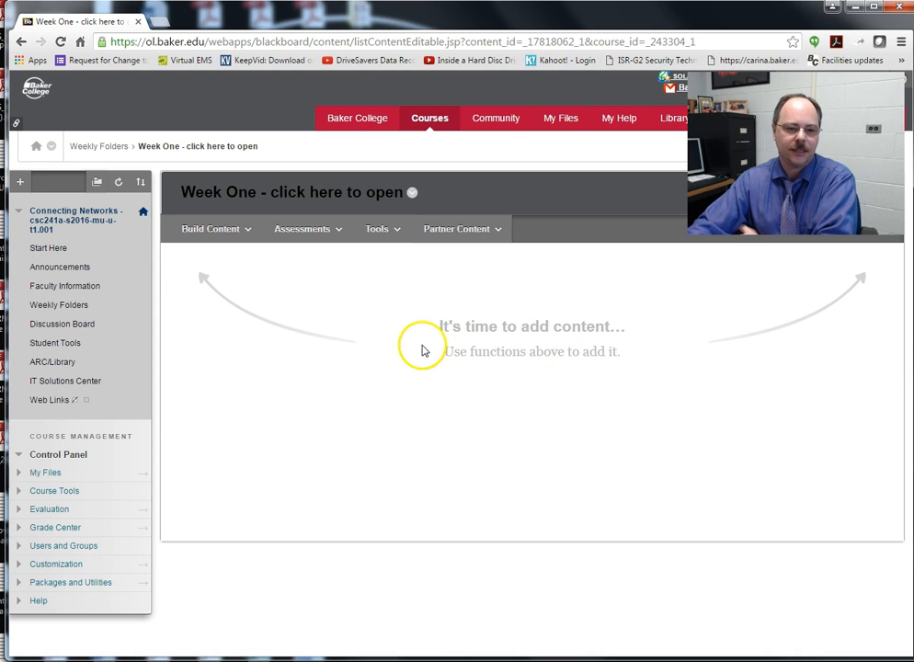
Step: Create a Week 1 Homework Sheet content item with week1homework_2014.docx uploaded from the computer
mouse_move(213, 237)
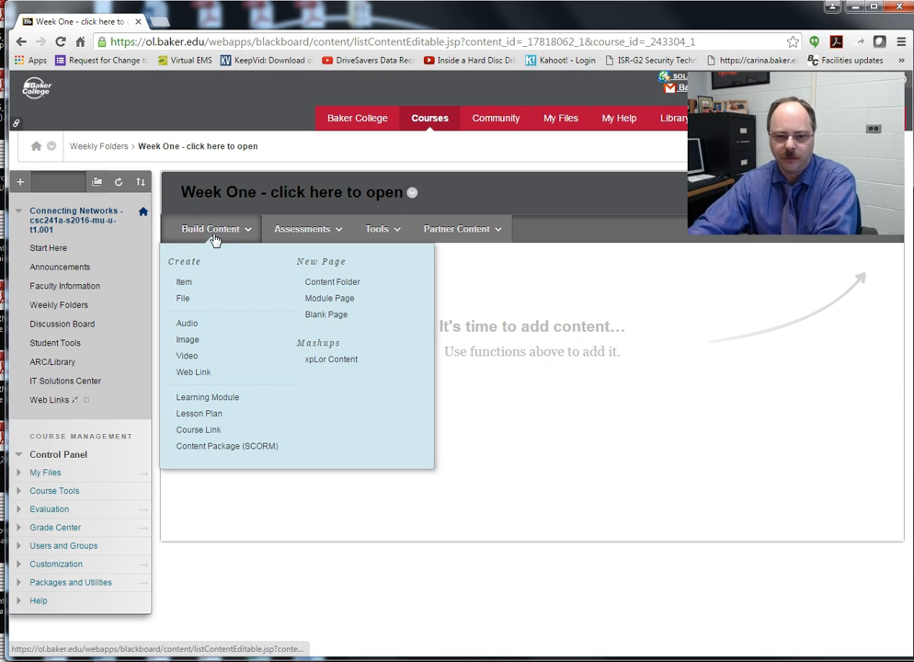
click(185, 283)
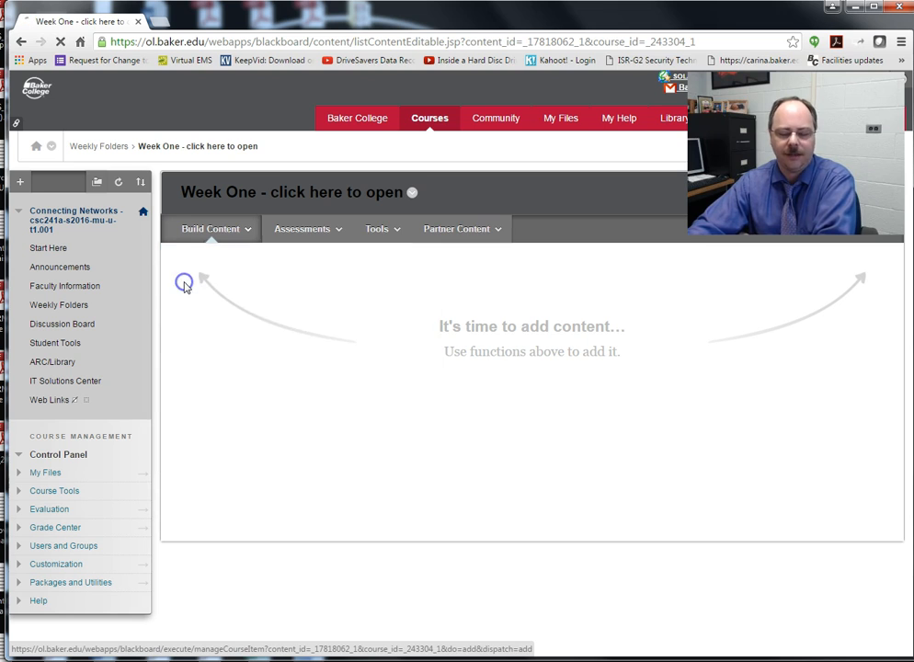
click(346, 319)
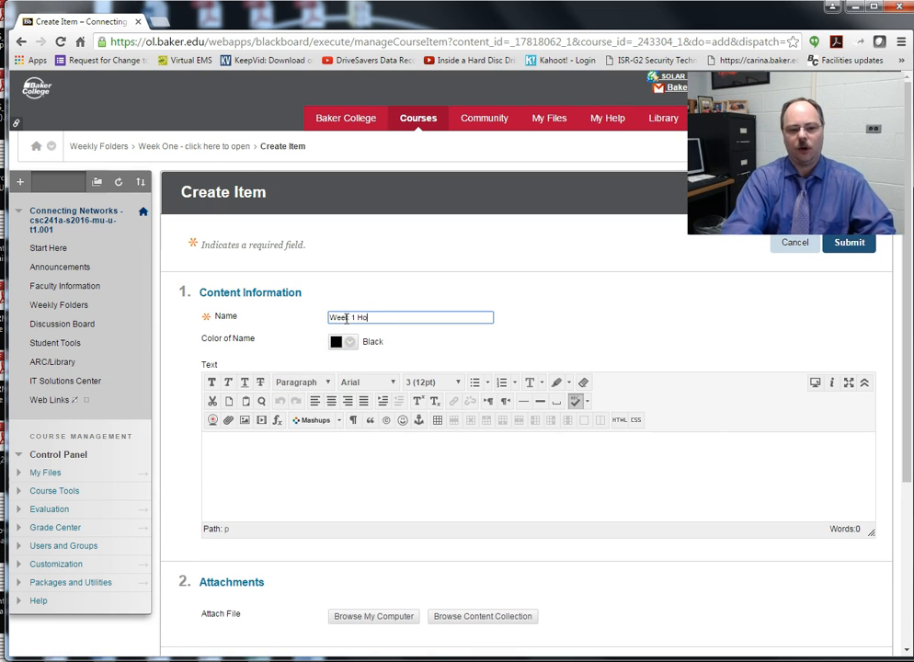
scroll(374, 494, down, 1)
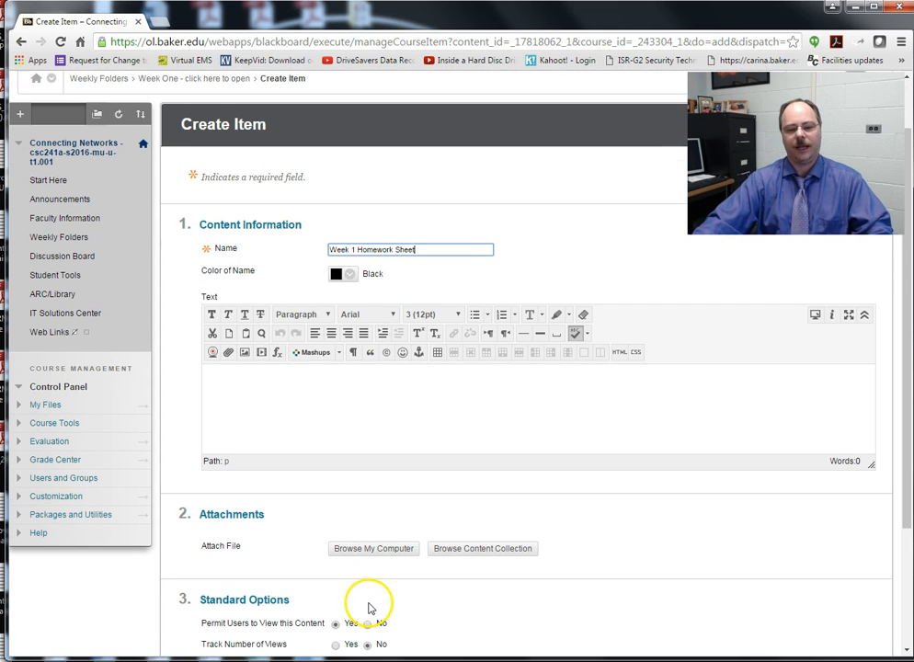
click(354, 549)
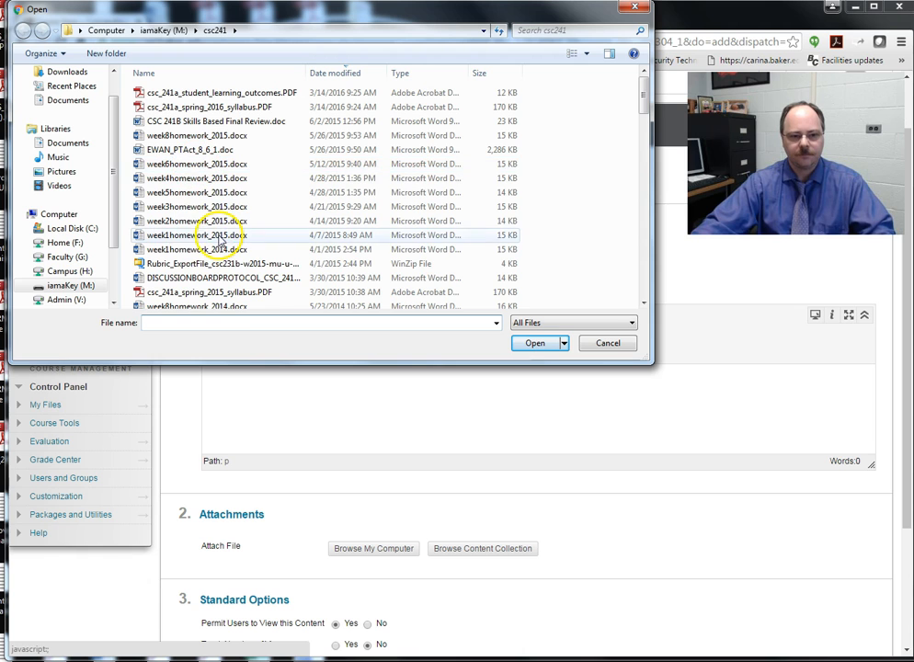
click(189, 249)
click(532, 343)
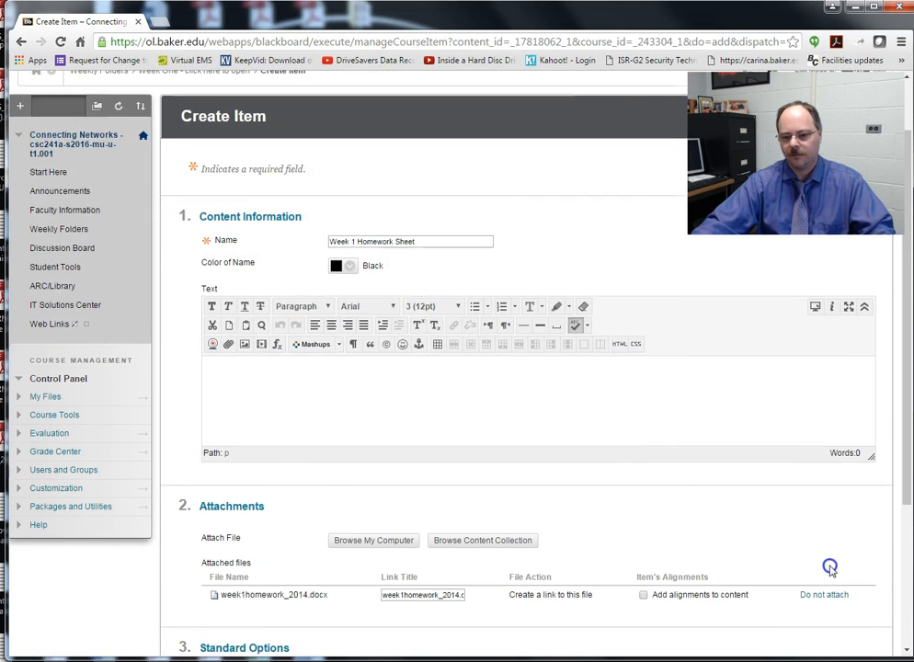
scroll(827, 568, down, 5)
click(856, 613)
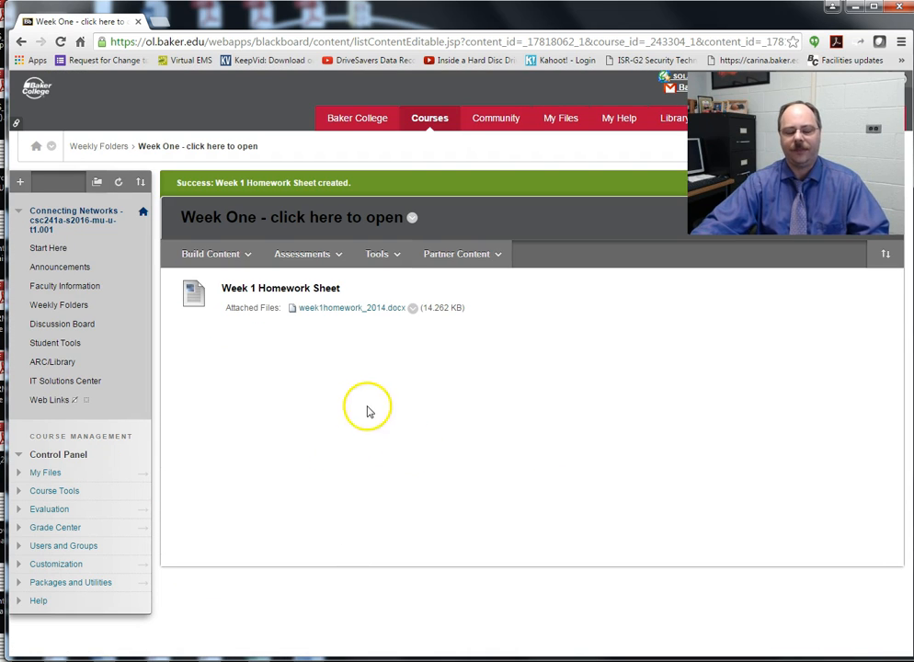
mouse_move(287, 293)
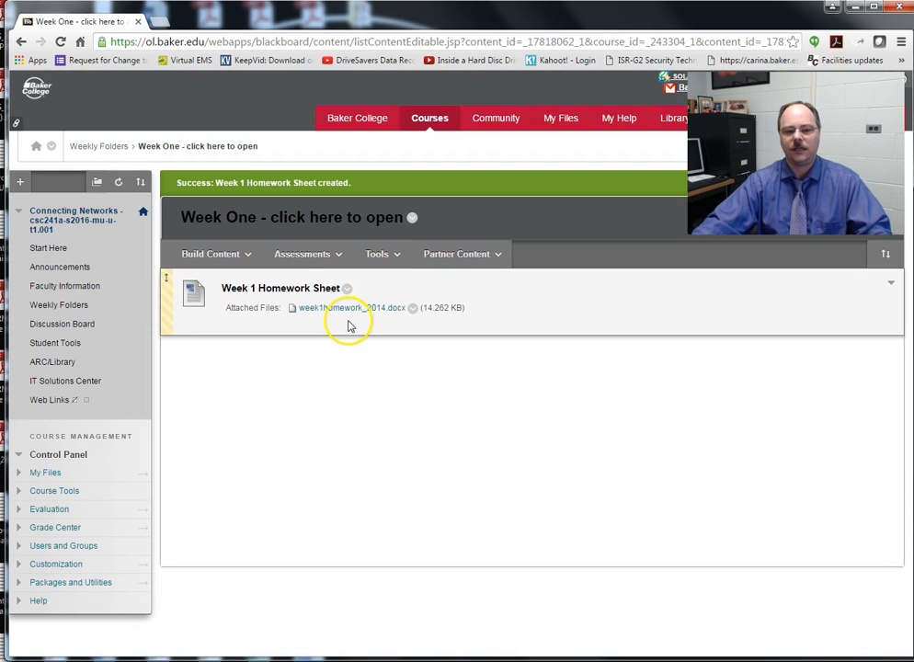
click(301, 253)
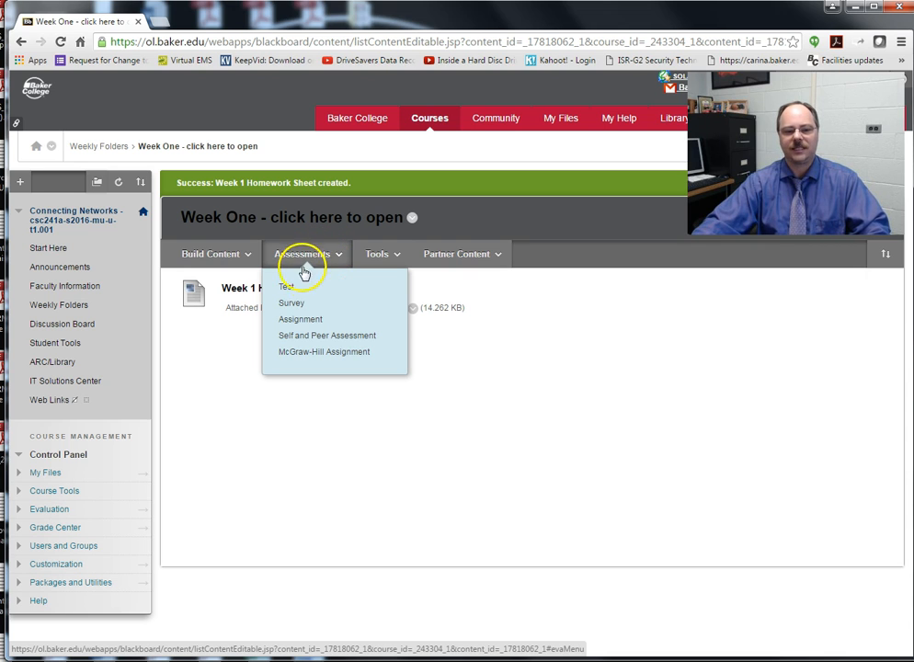
Step: Create a 10-point Week 1 Homework assignment instructing students to add their homework to this link
click(300, 322)
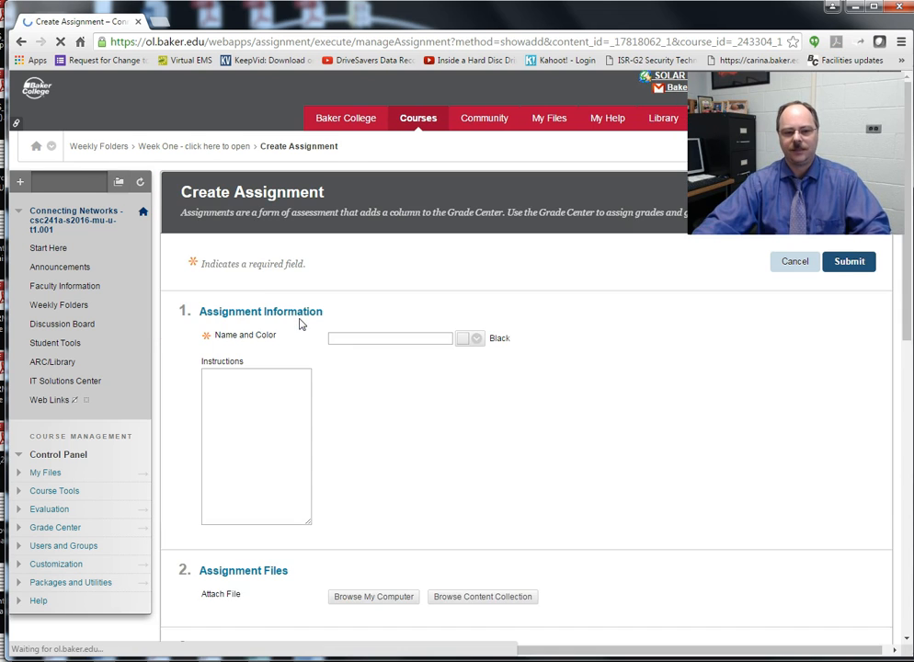
text(aW)
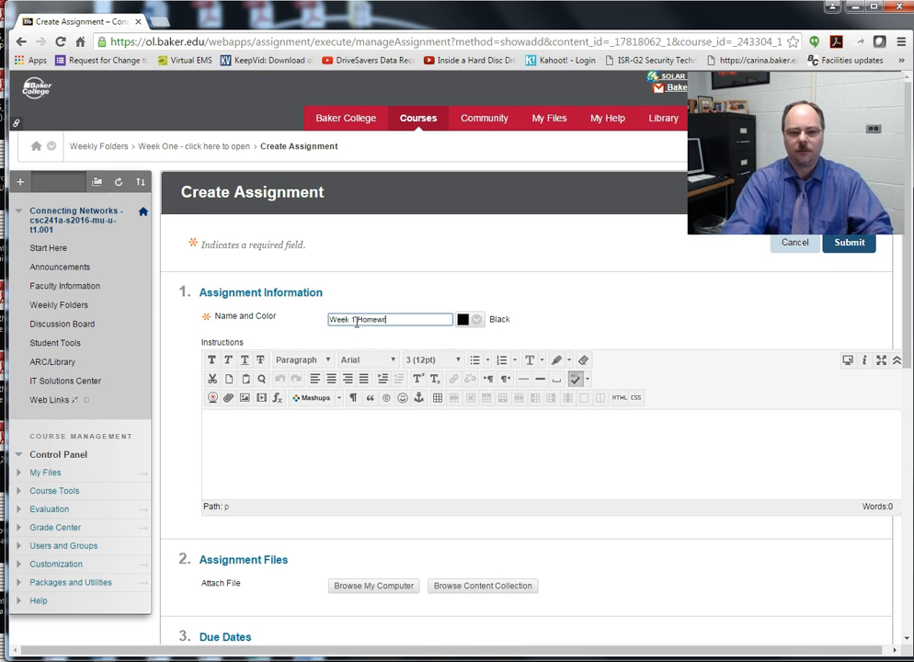
click(359, 451)
text(Add your Week 1 Homework to th)
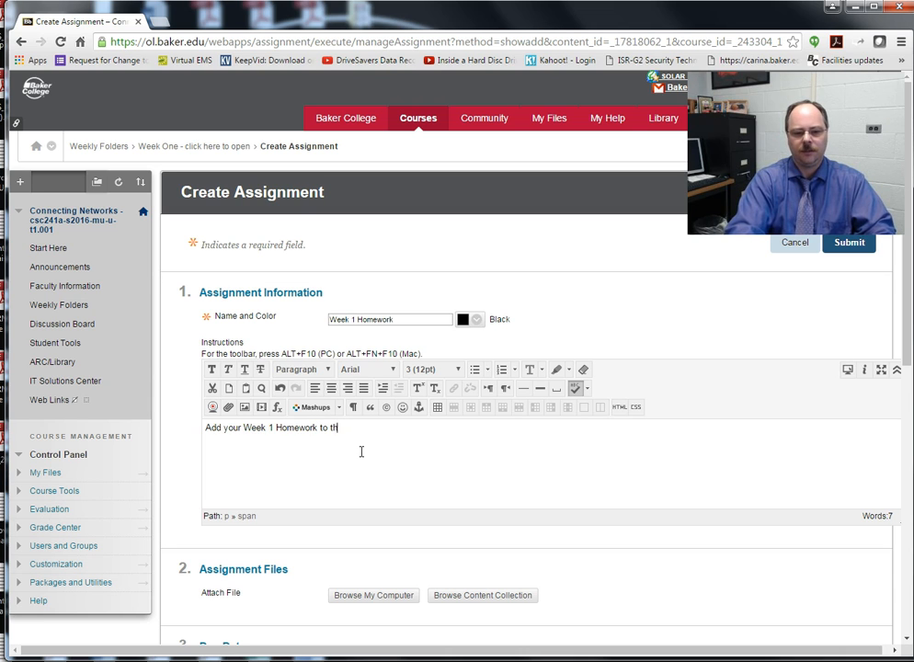
scroll(442, 478, down, 2)
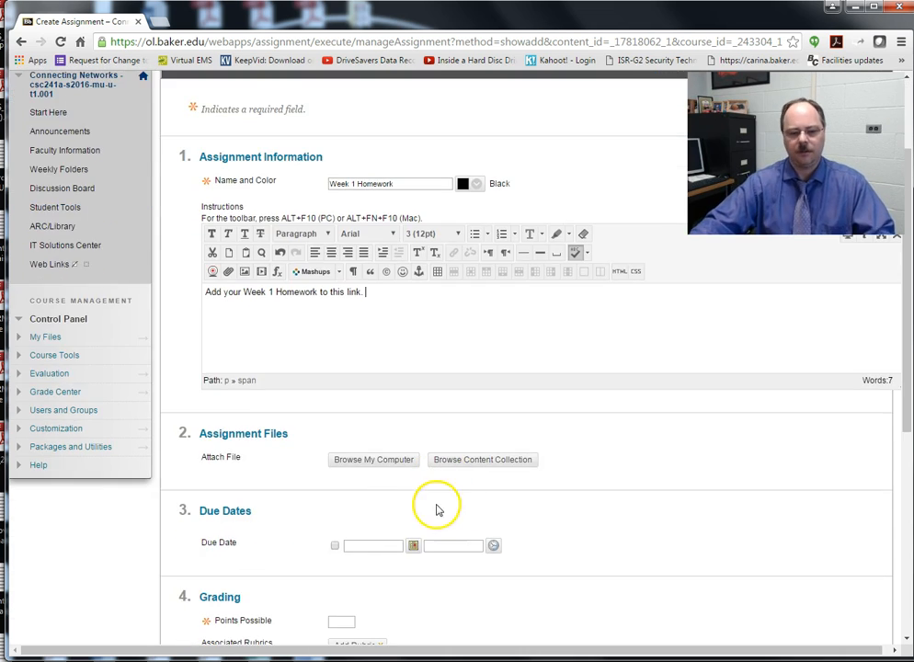
scroll(359, 533, down, 3)
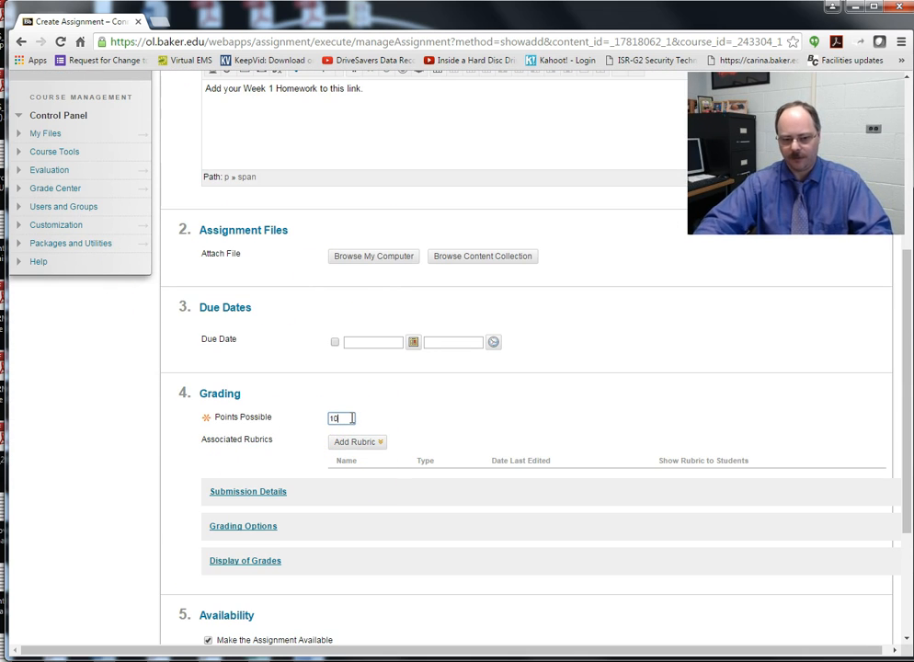
scroll(386, 425, down, 3)
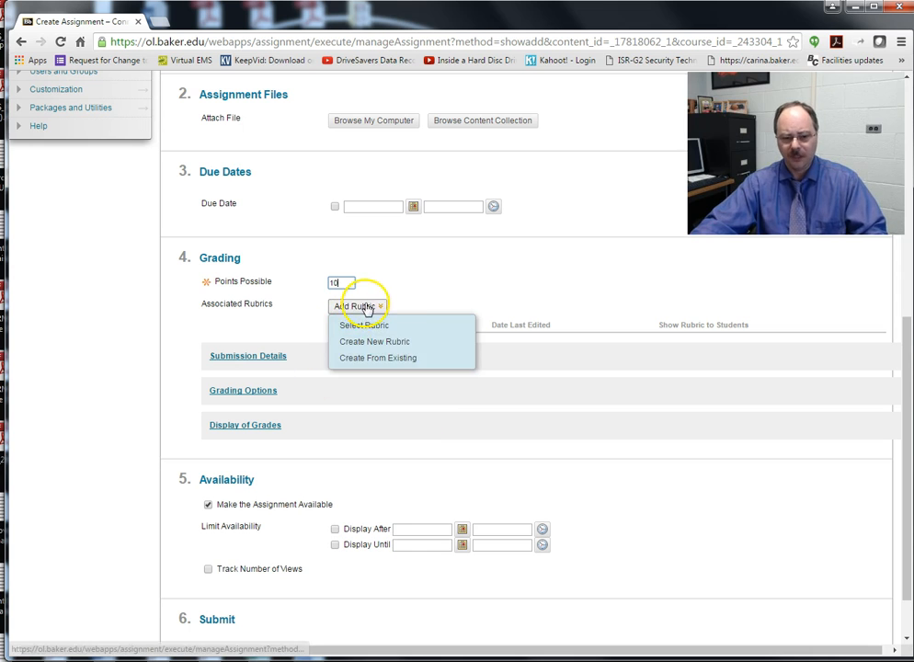
scroll(515, 322, down, 1)
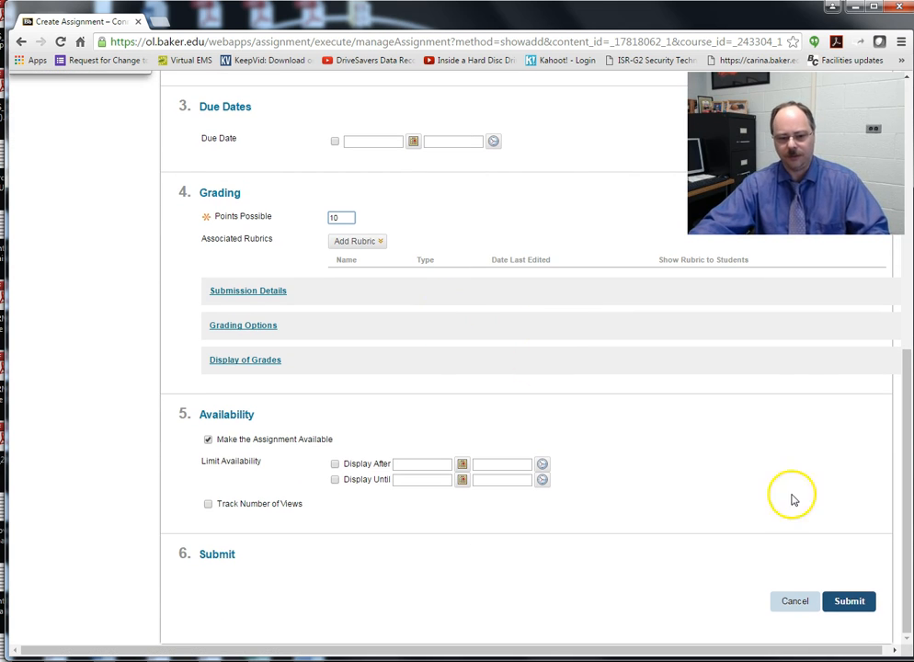
click(860, 602)
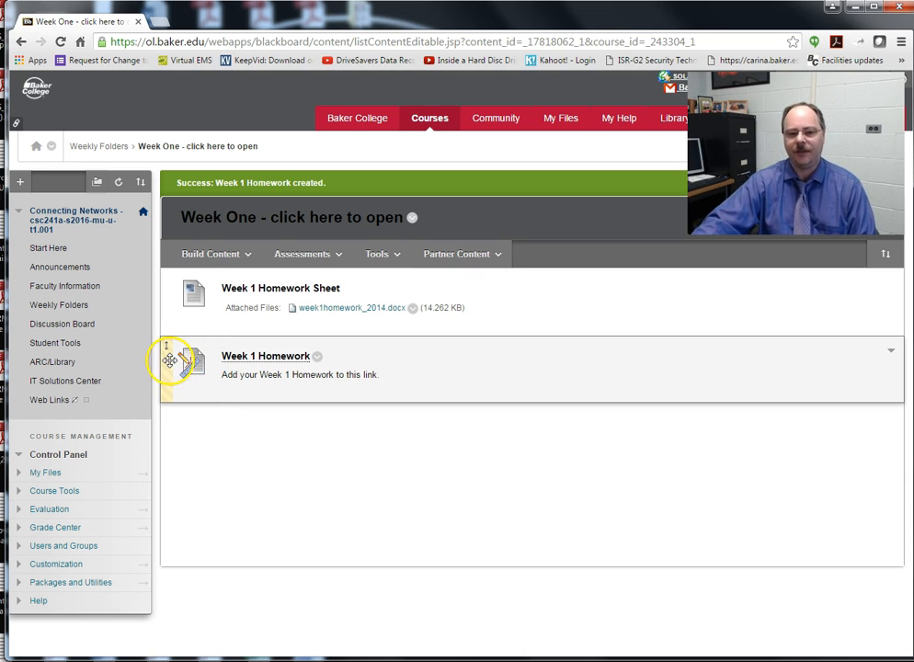
Step: Check the new 10-point Week 1 Homework column in the Full Grade Center
click(138, 530)
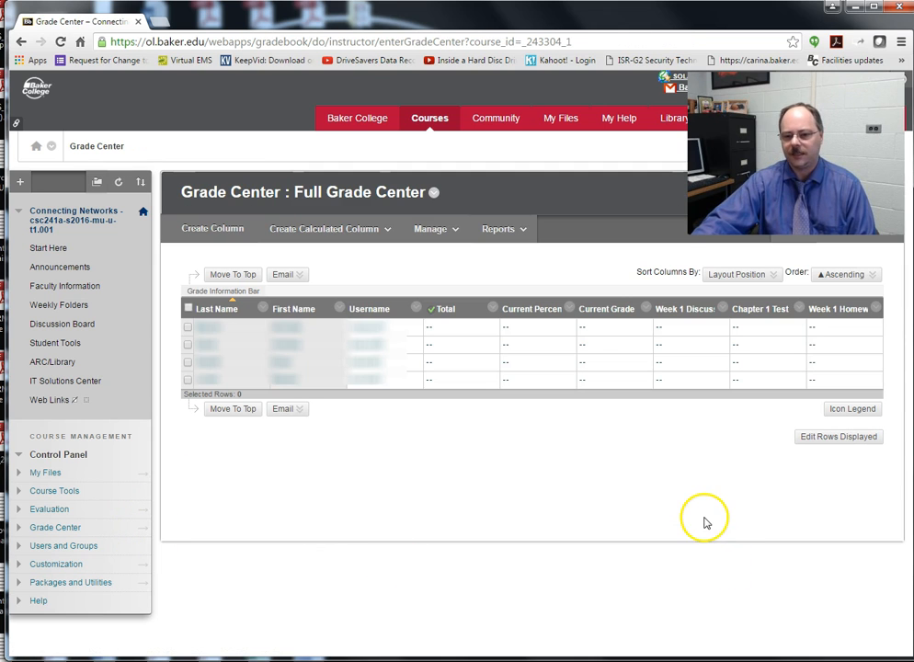
click(845, 319)
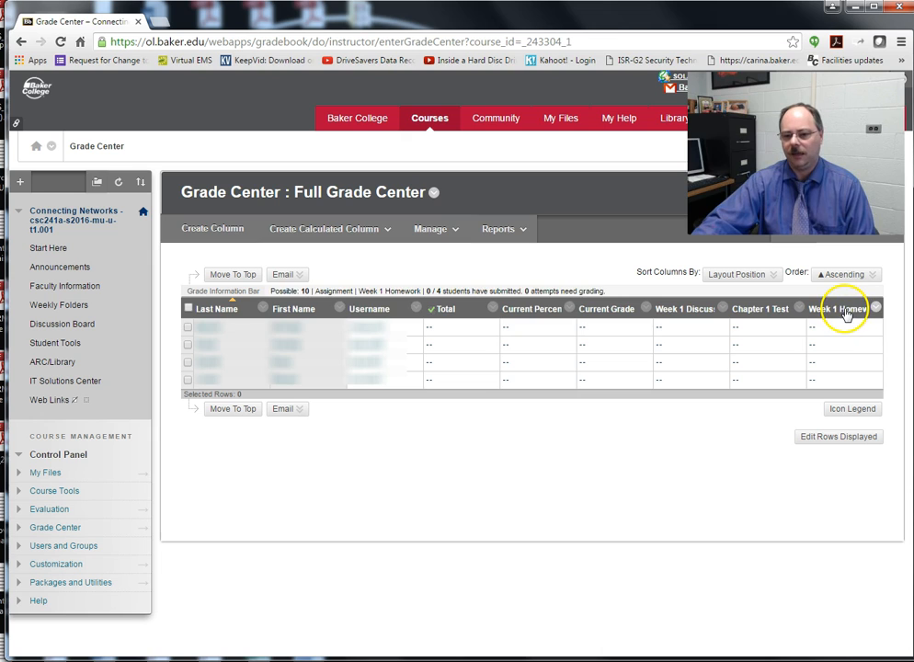